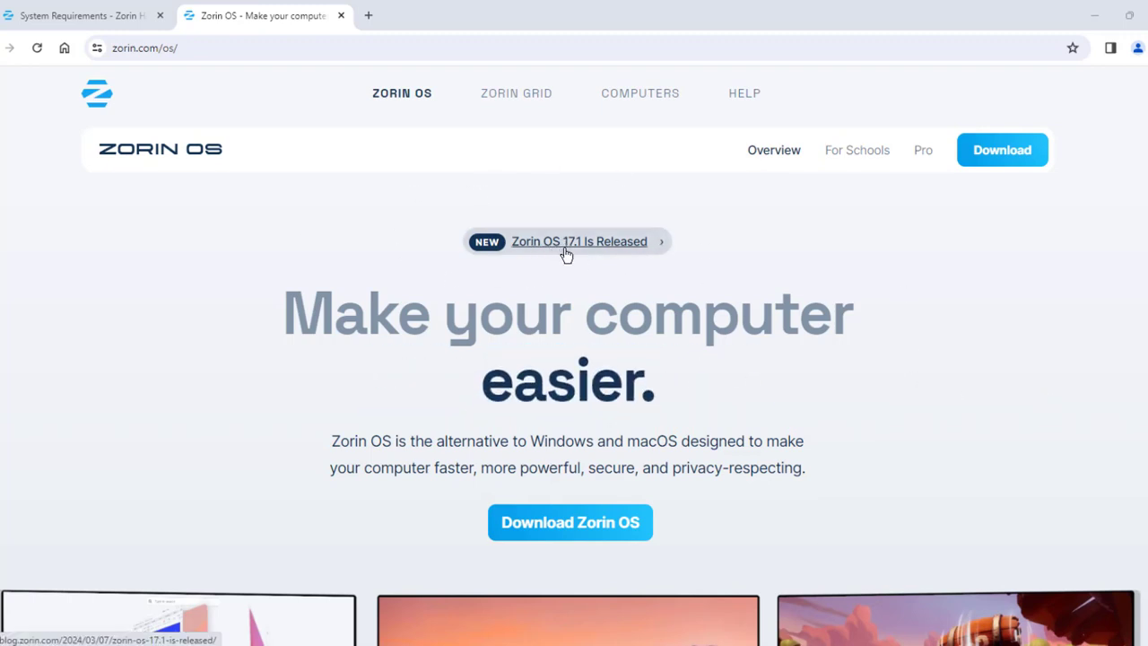
Step: Skim the homepage introduction, then go to the Zorin OS download page
triple_click(781, 461)
click(813, 480)
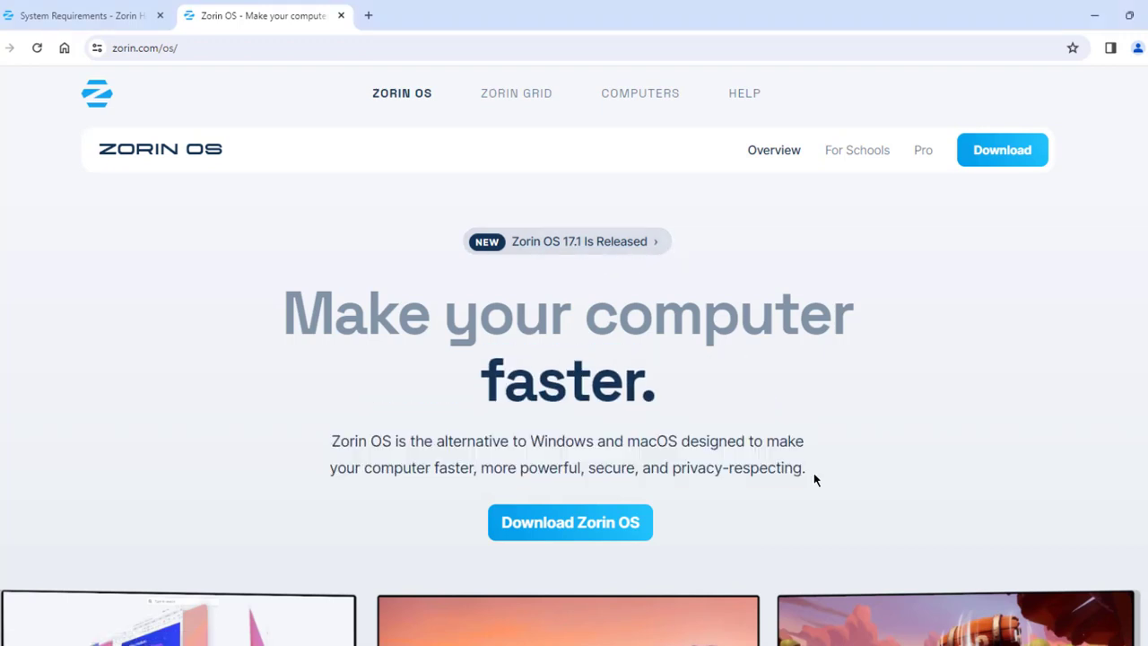
drag(814, 479, 355, 446)
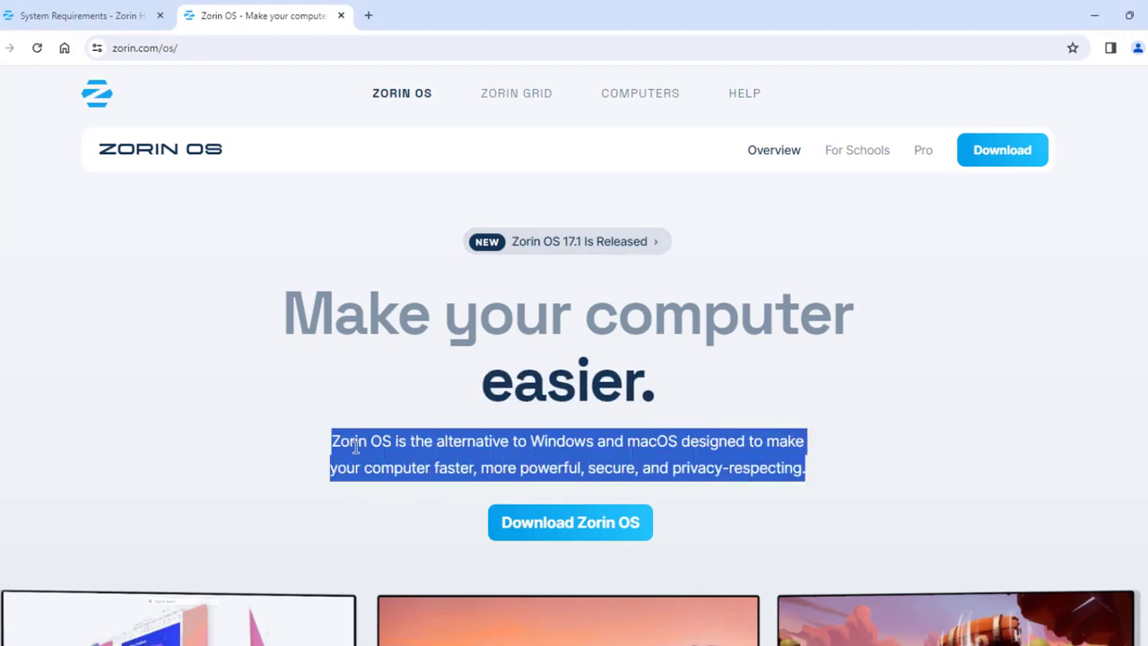
click(356, 445)
click(583, 534)
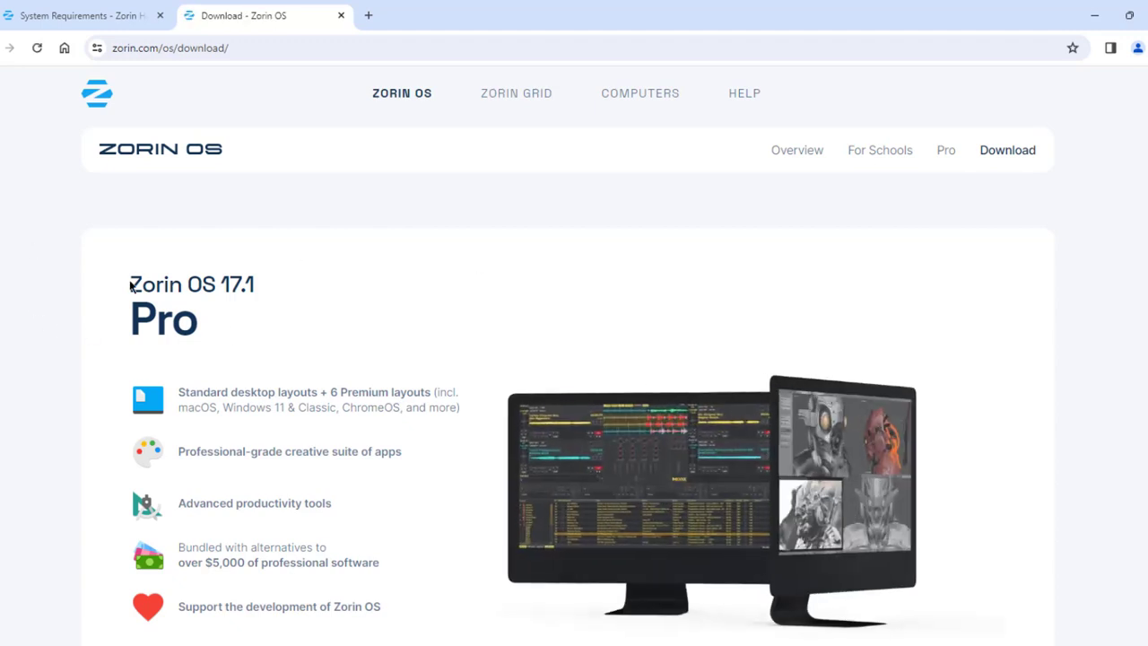
Step: Download the free Zorin OS 17.1 Core ISO, skipping the newsletter signup
scroll(323, 260, down, 4)
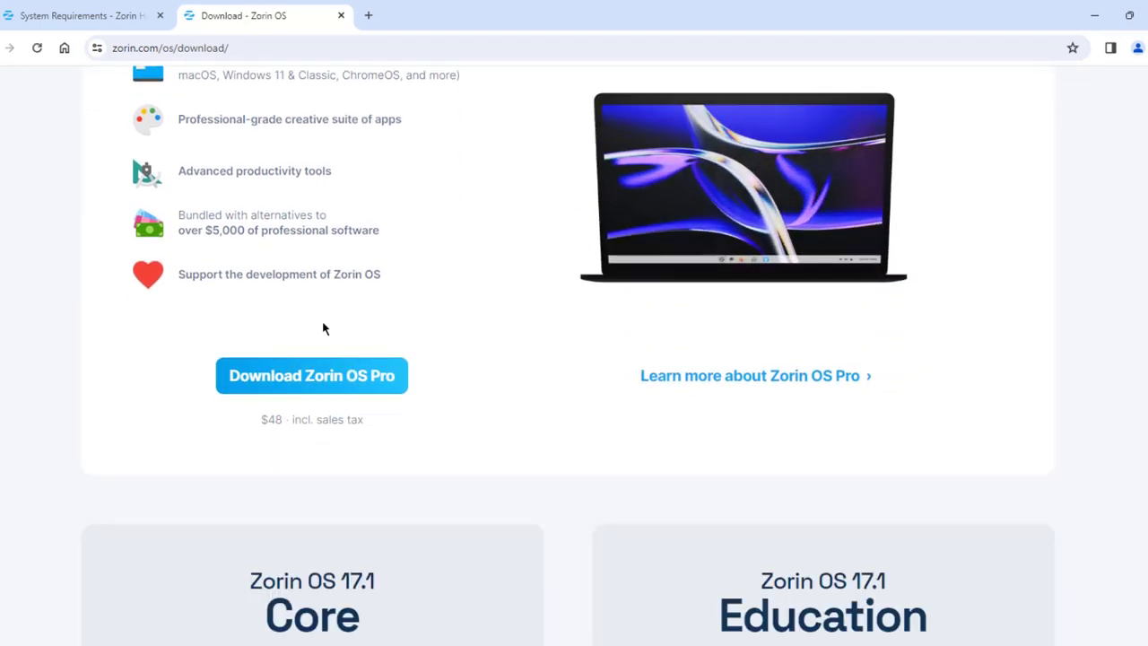
scroll(318, 343, up, 1)
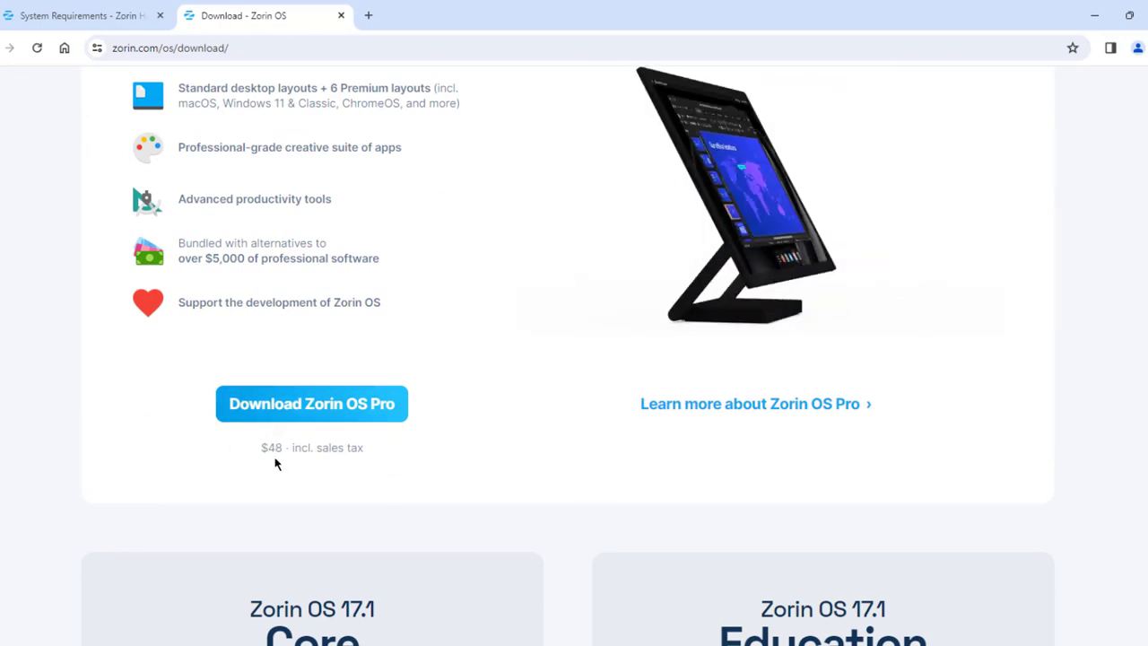
scroll(568, 418, down, 3)
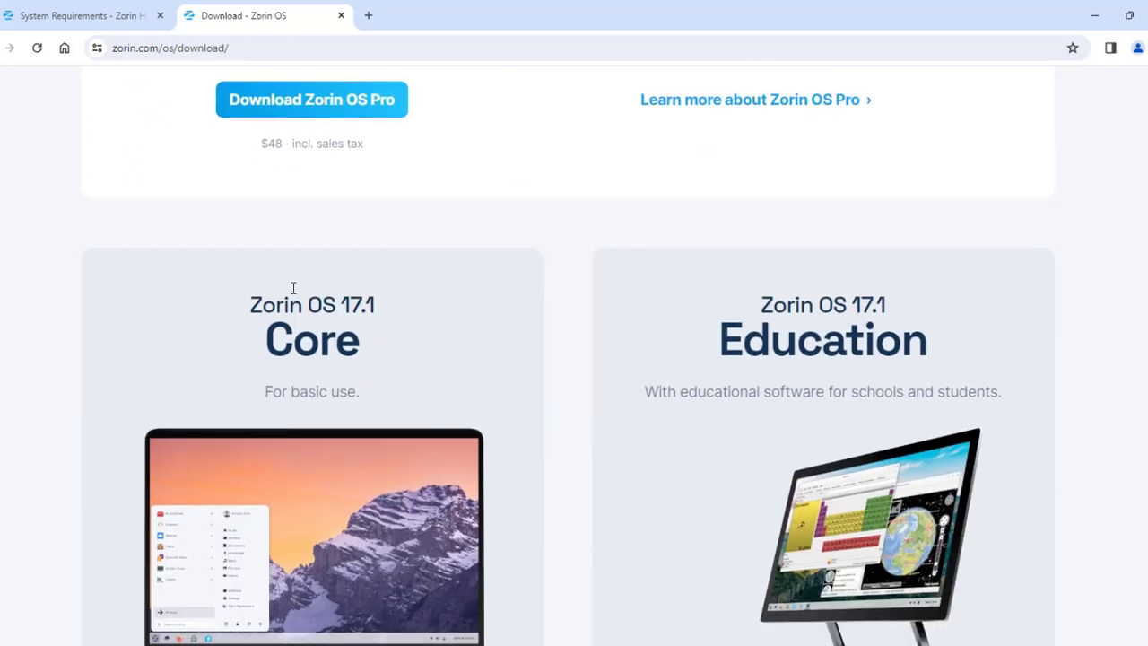
scroll(335, 324, down, 2)
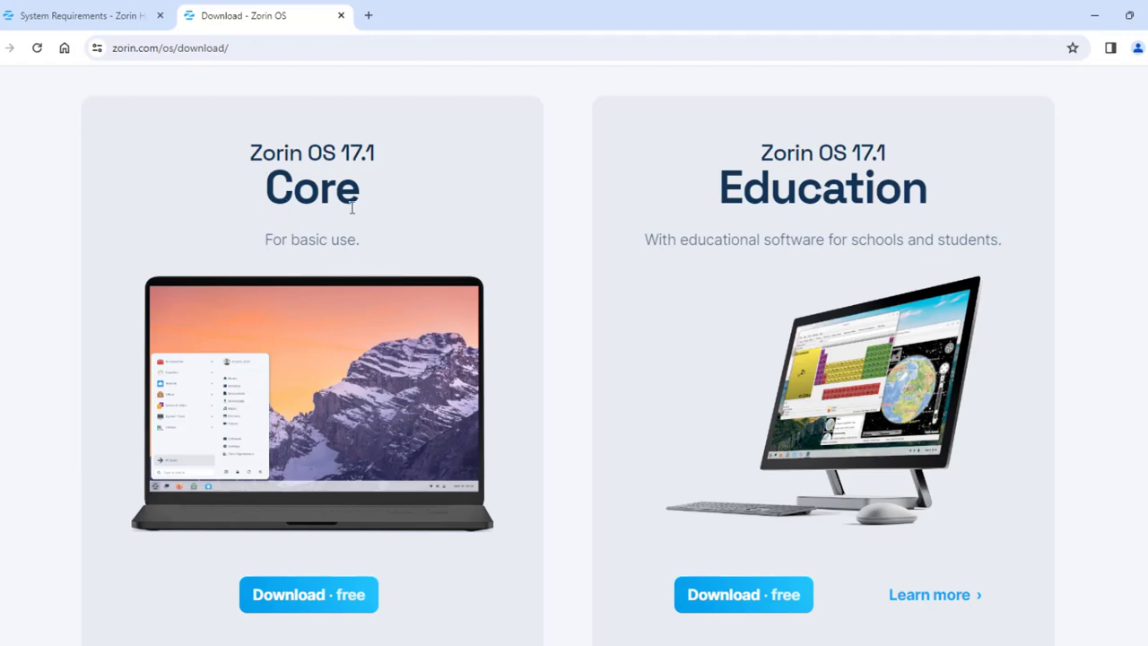
click(327, 608)
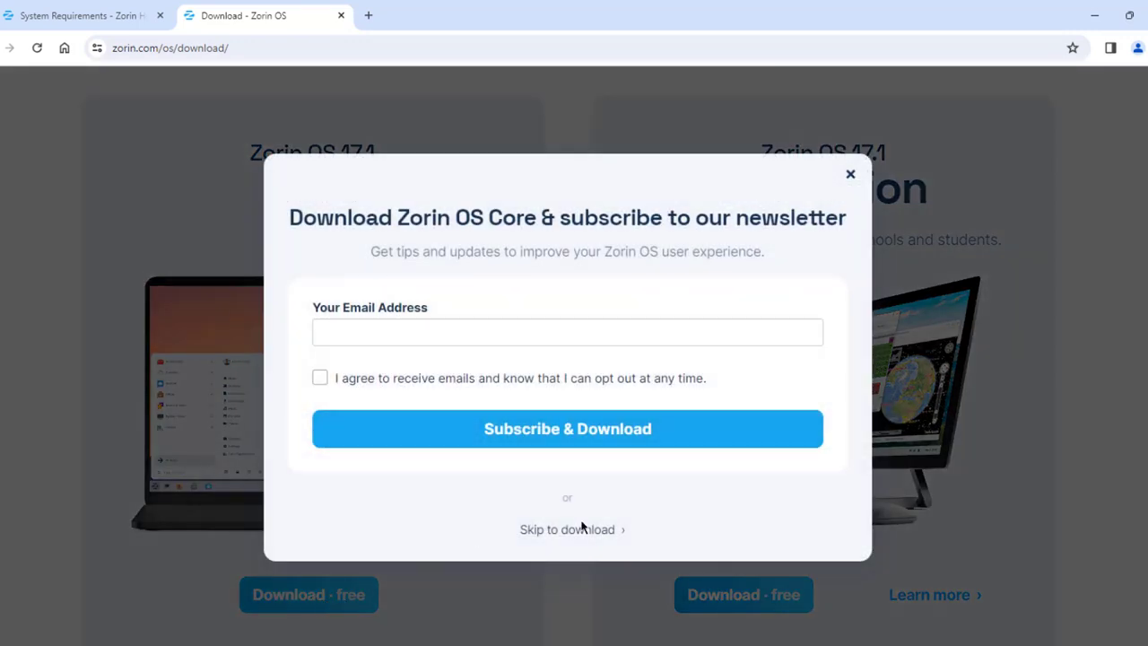
click(581, 529)
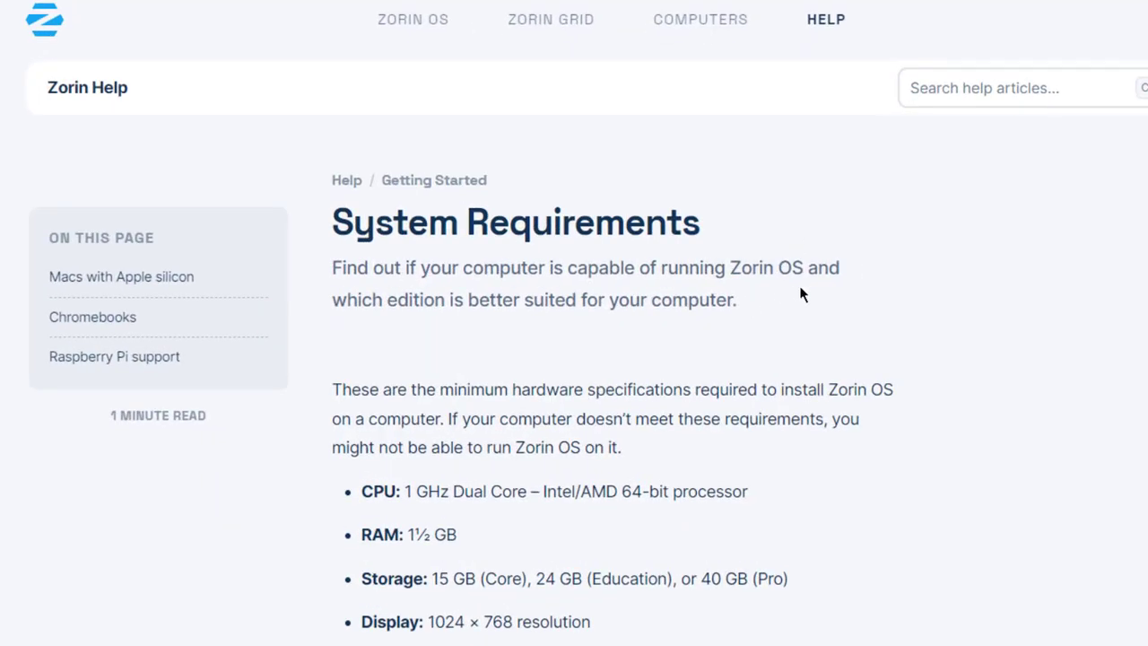
Step: Review the hardware minimums, highlighting the display resolution and 40 GB Pro storage requirements
scroll(378, 332, down, 2)
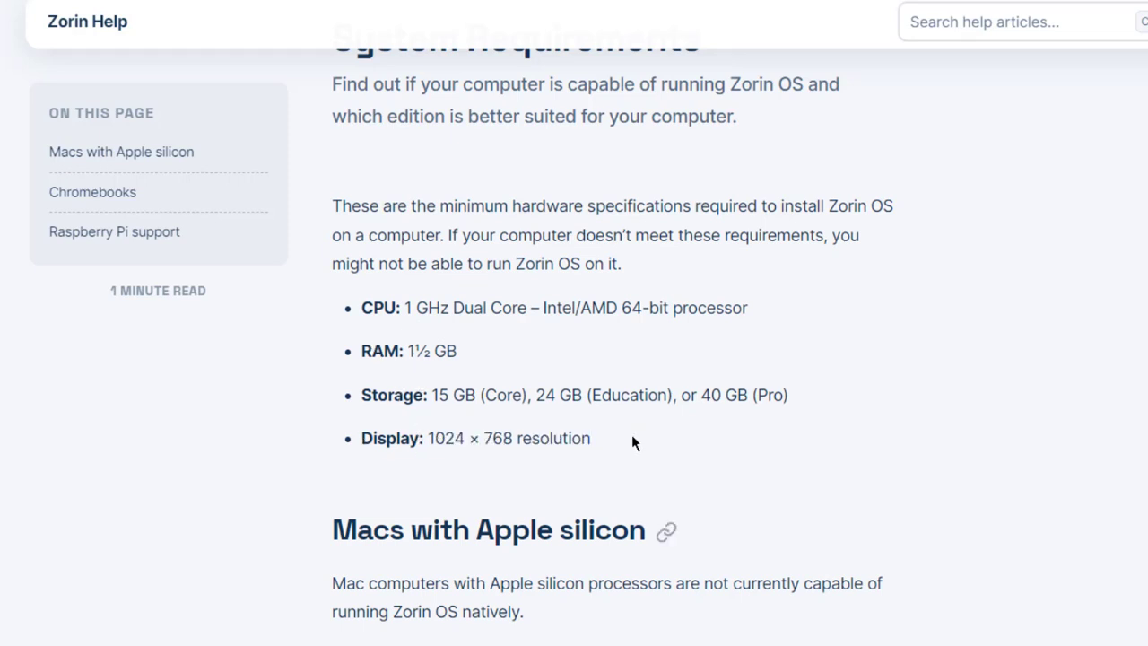
drag(631, 436, 399, 438)
drag(783, 395, 412, 396)
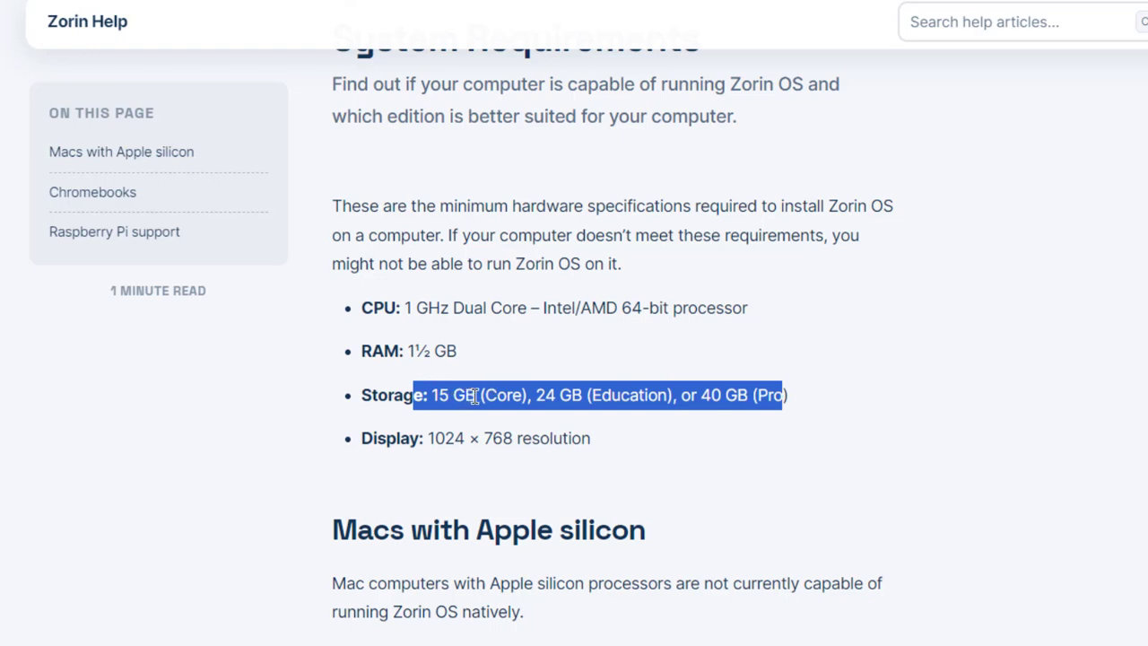
click(653, 394)
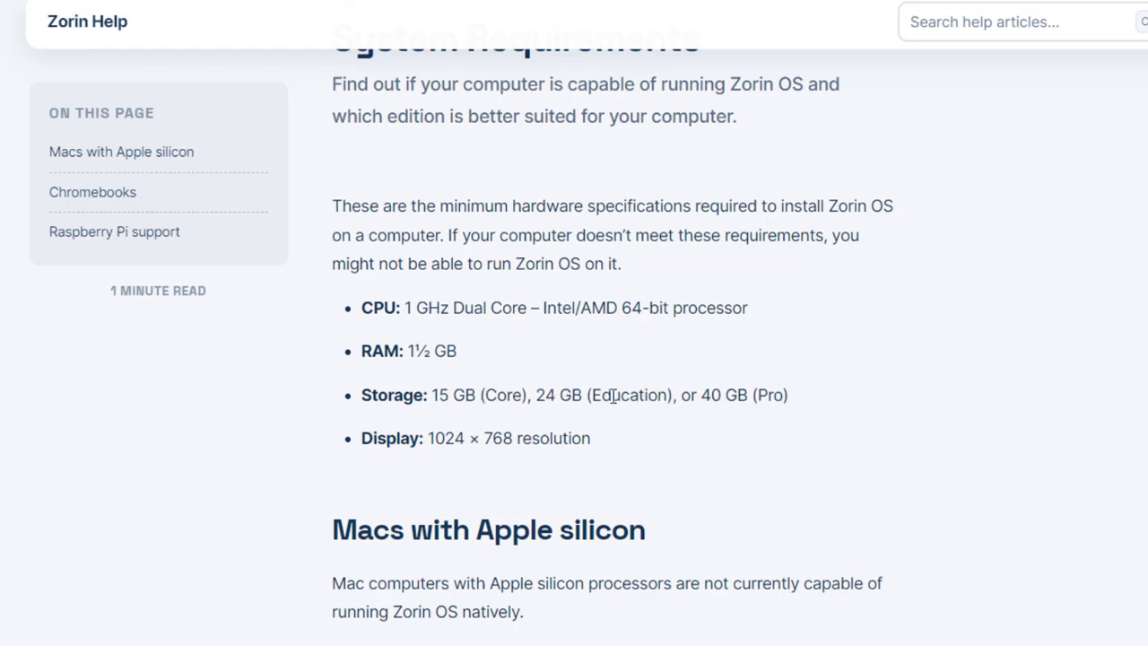
drag(802, 399, 709, 401)
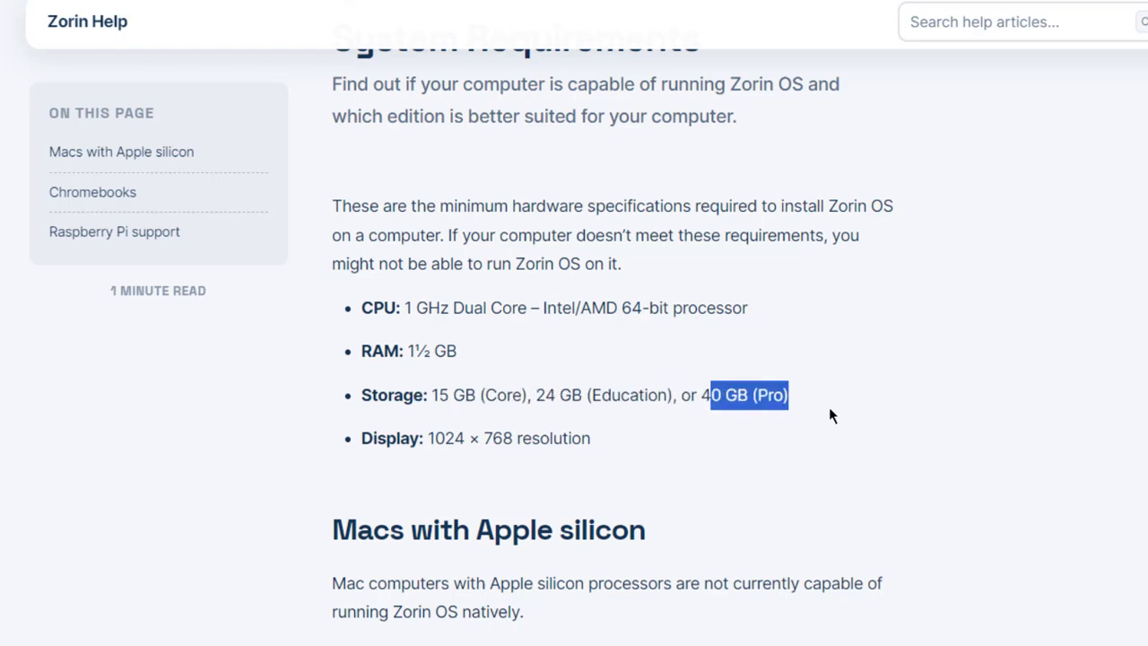
scroll(831, 415, down, 7)
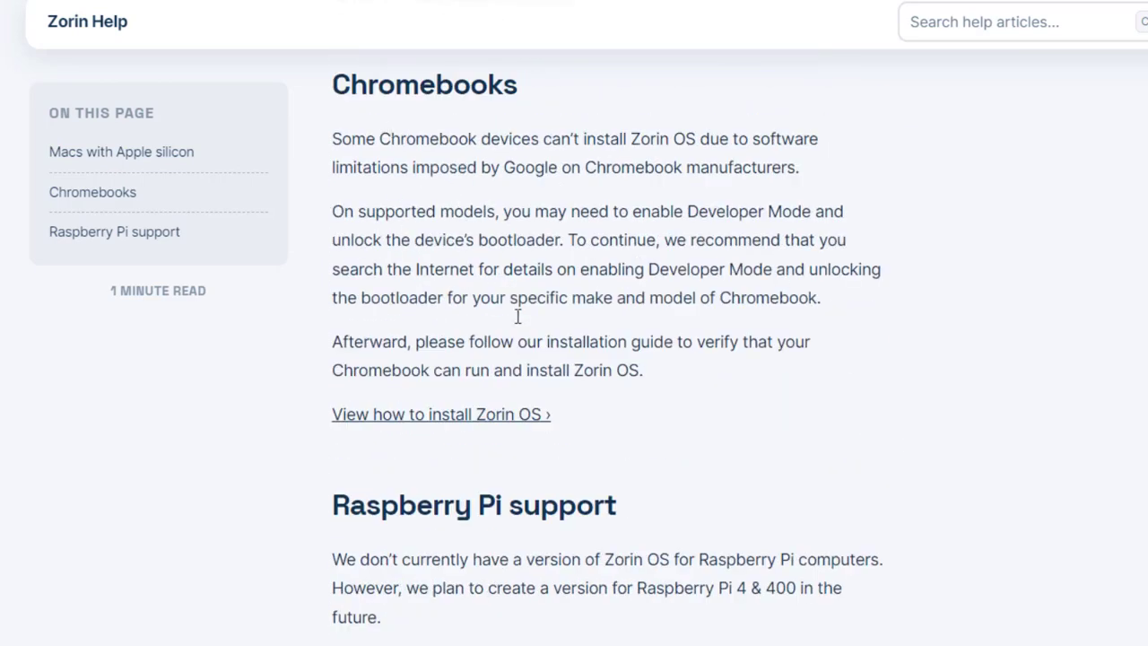
scroll(832, 451, up, 6)
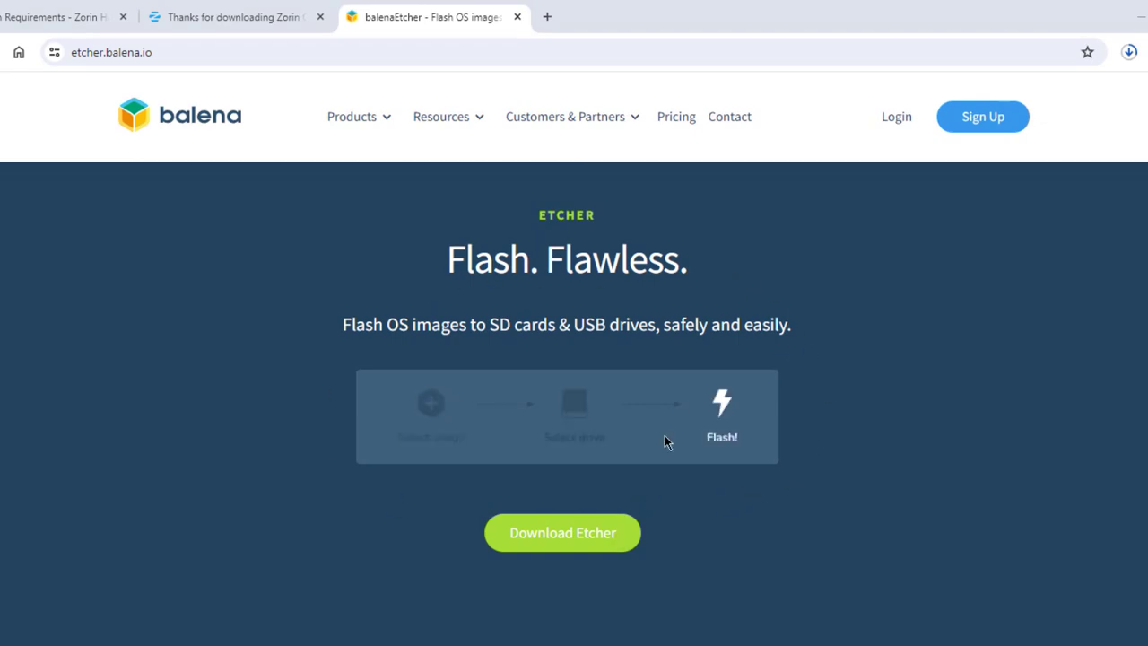
Step: Download the Etcher for Windows (X86|X64) installer from the Etcher downloads list
click(563, 536)
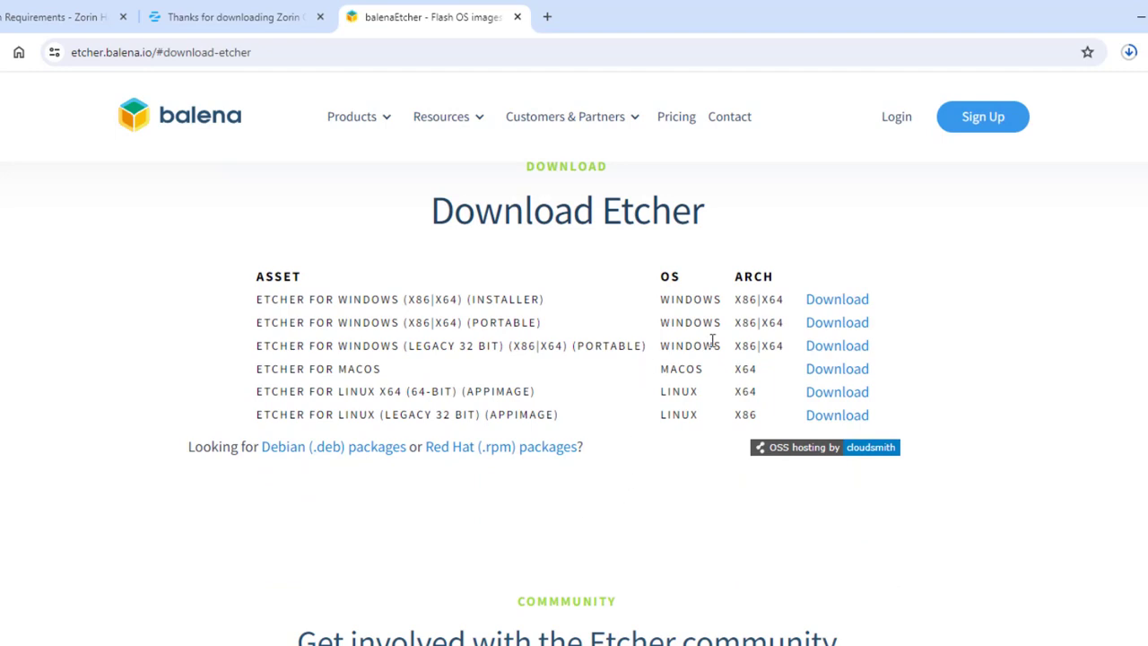
drag(256, 299, 594, 311)
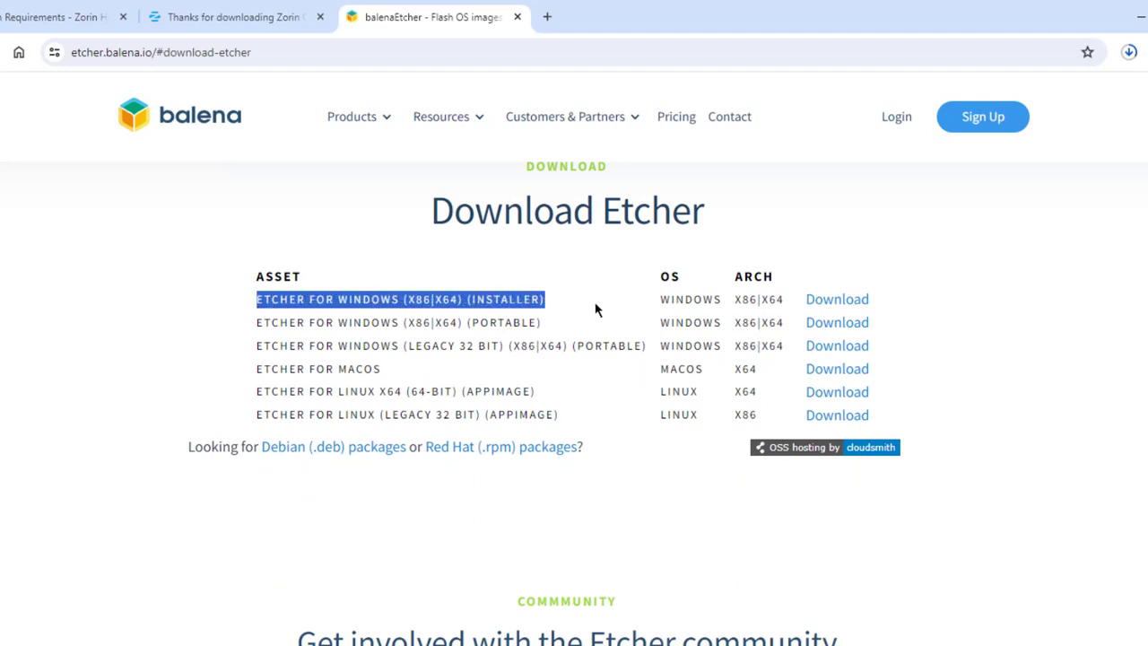
click(847, 298)
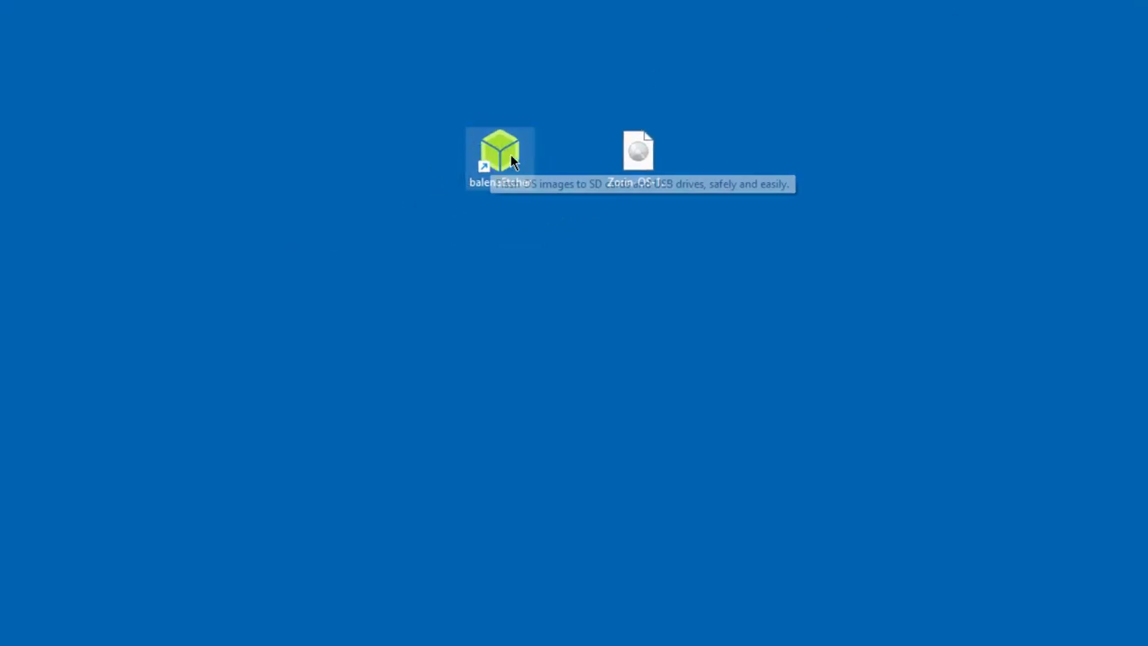
Step: Launch balenaEtcher and load Zorin-OS-17.1-Core-64-bit.iso as the image to flash
click(658, 172)
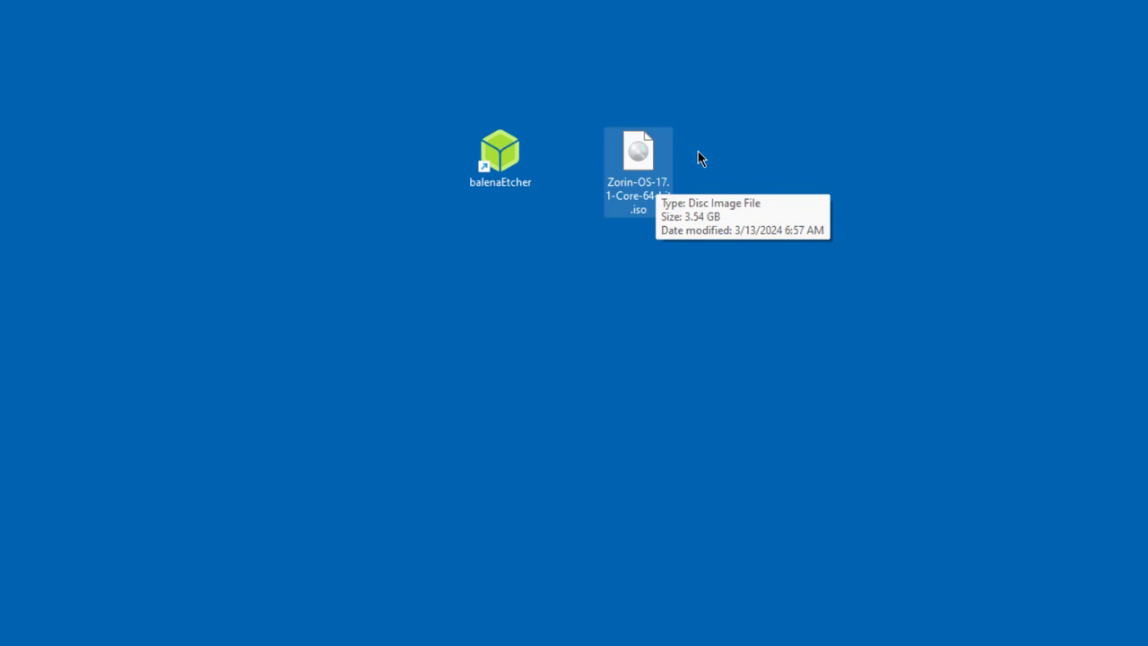
click(705, 159)
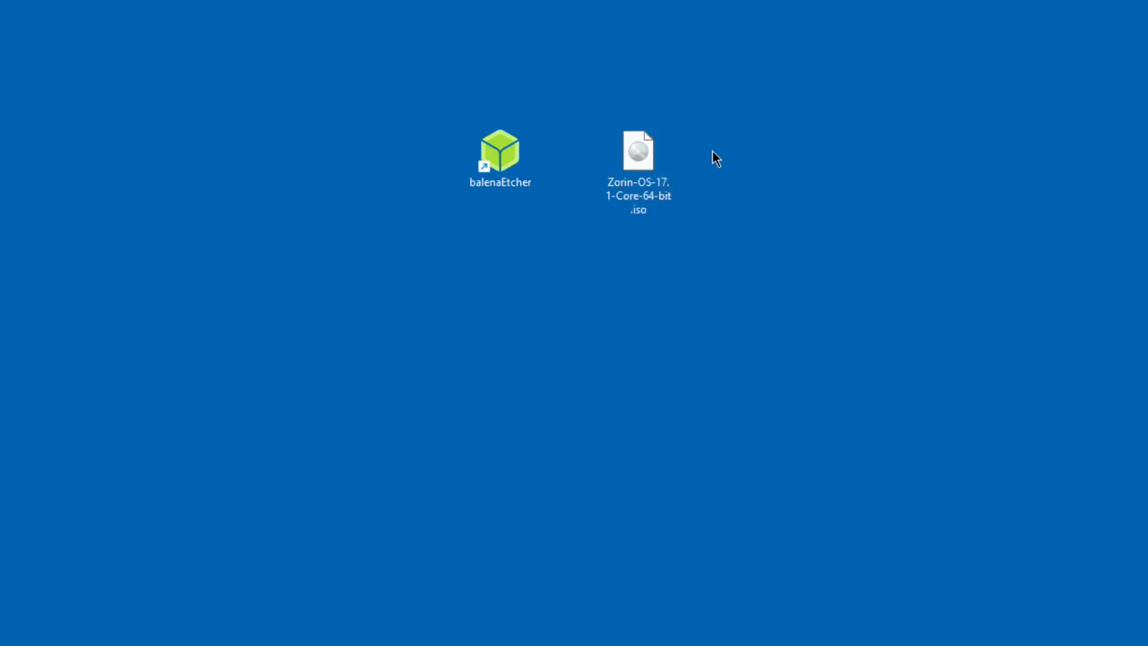
double_click(511, 158)
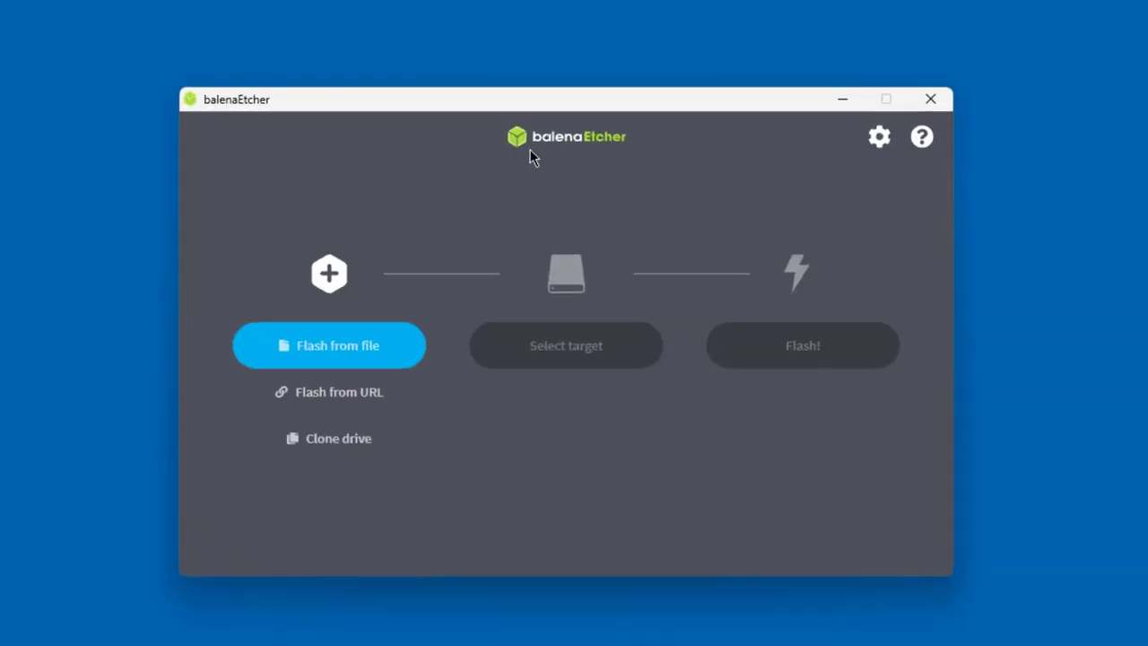
click(345, 363)
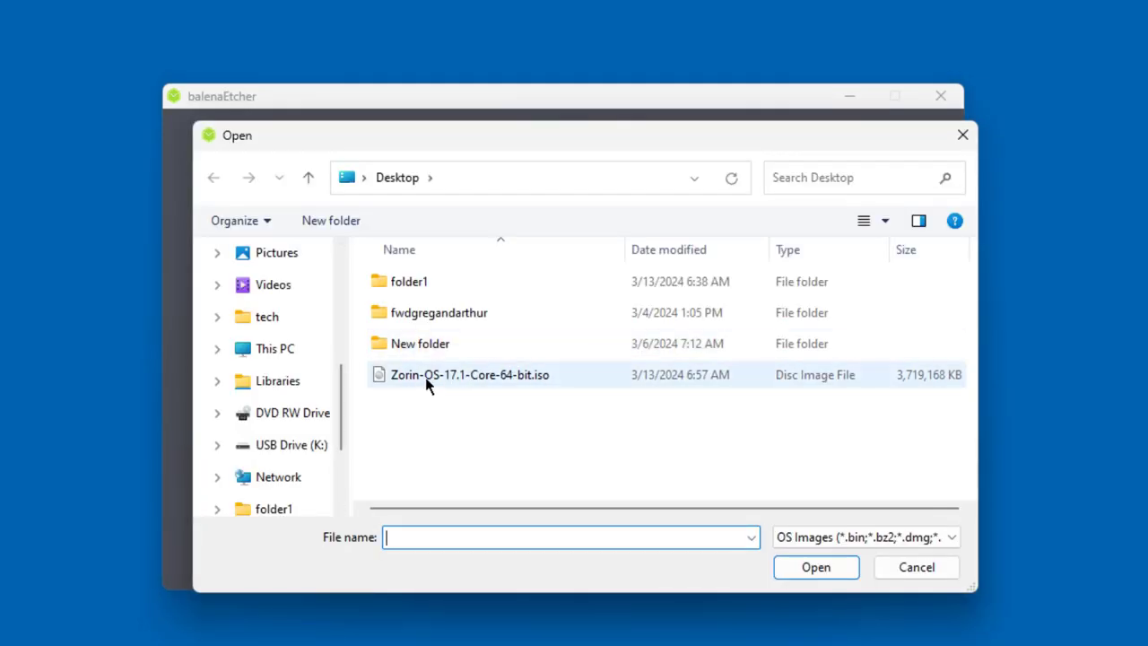
click(464, 386)
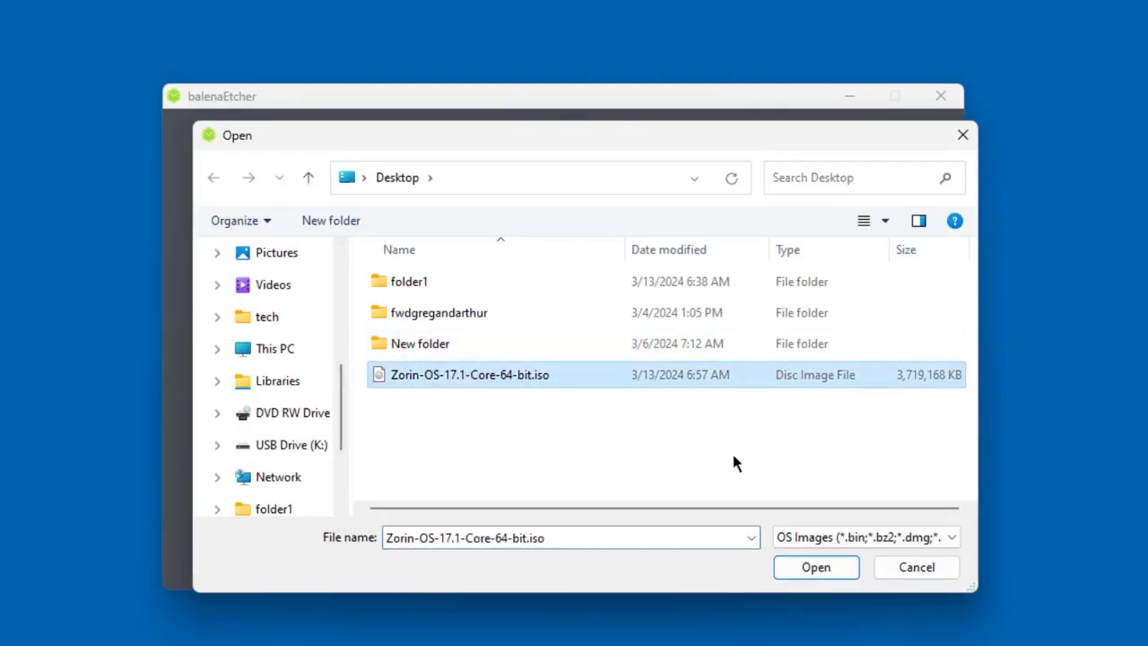
click(830, 576)
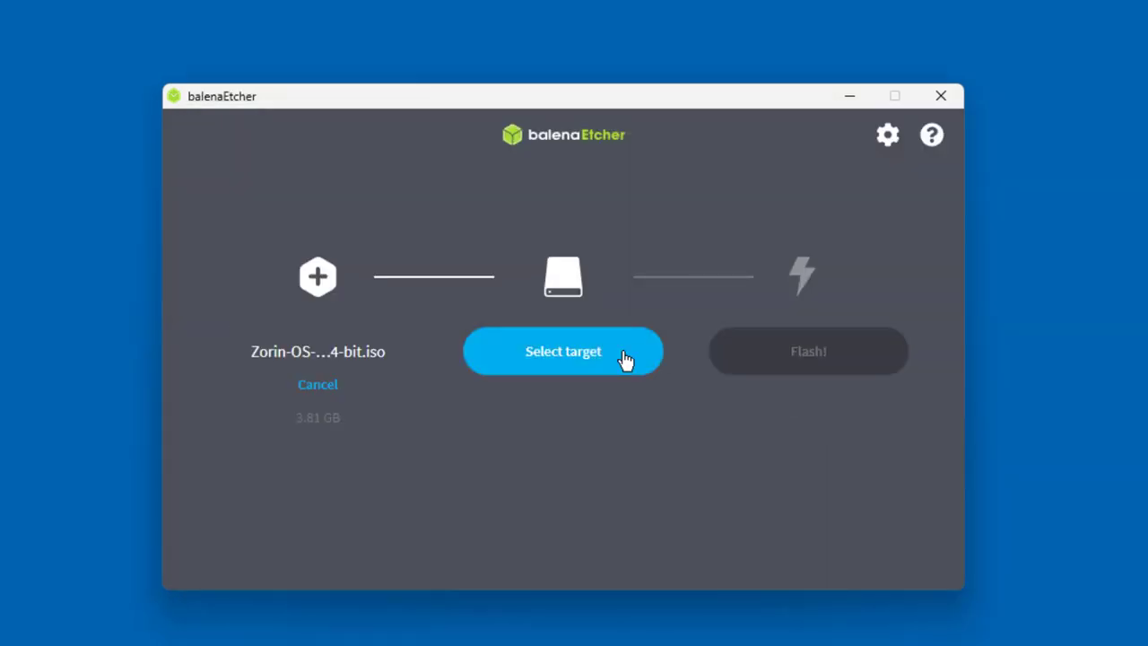
Step: Target the USB DISK 2.0 drive and start flashing, approving the UAC prompt
click(588, 360)
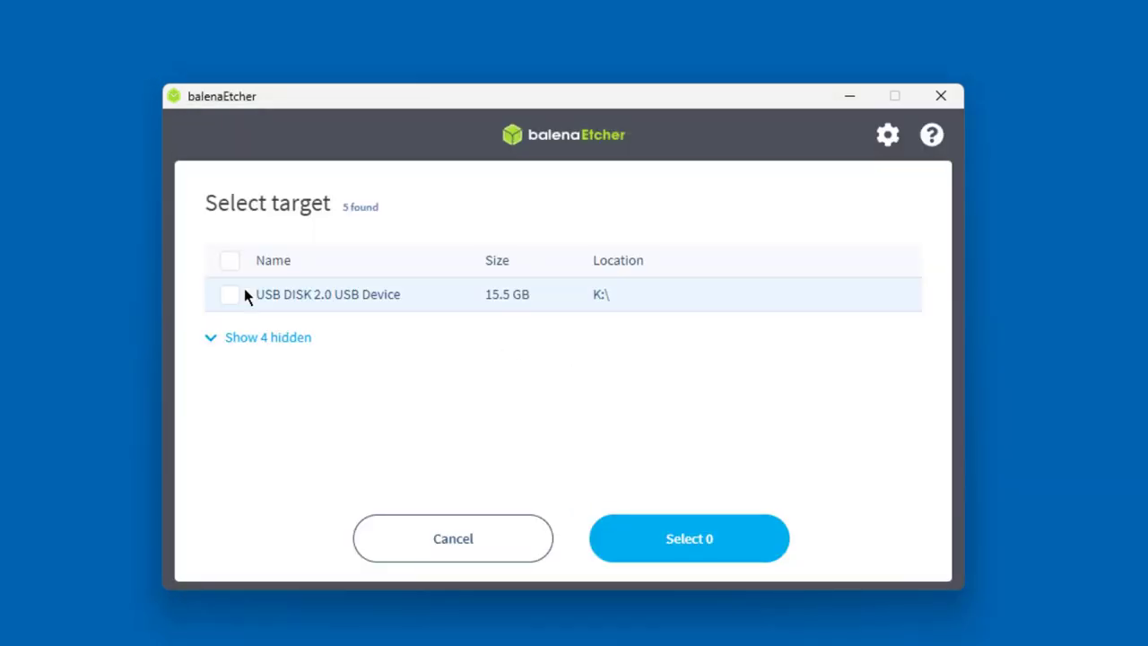
click(235, 295)
click(717, 544)
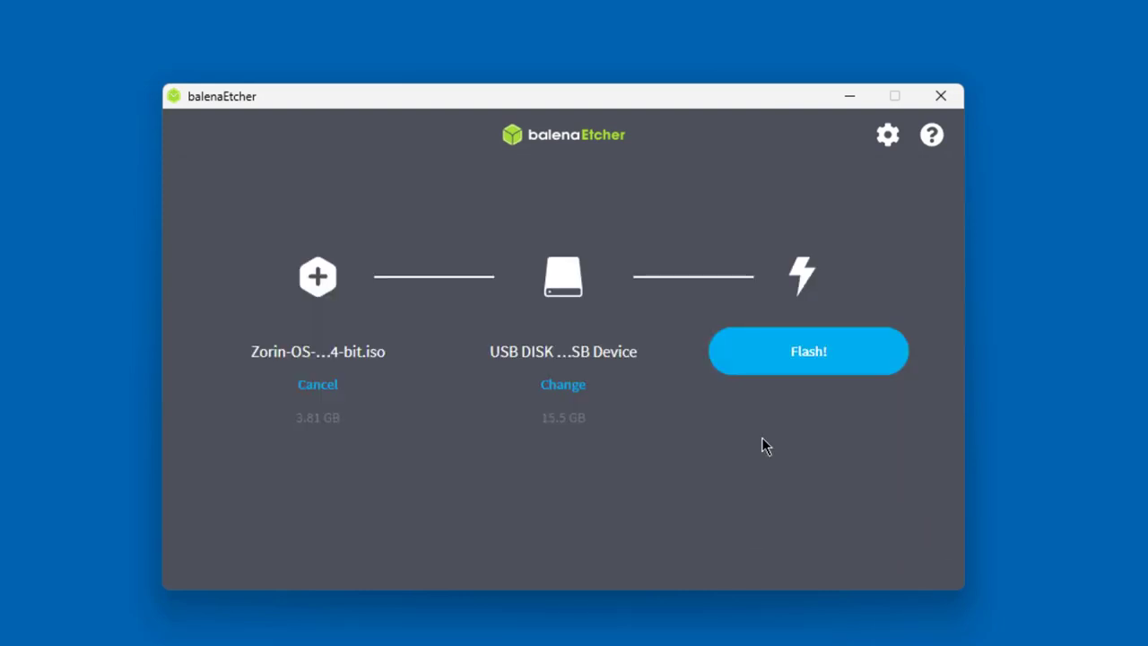
click(800, 360)
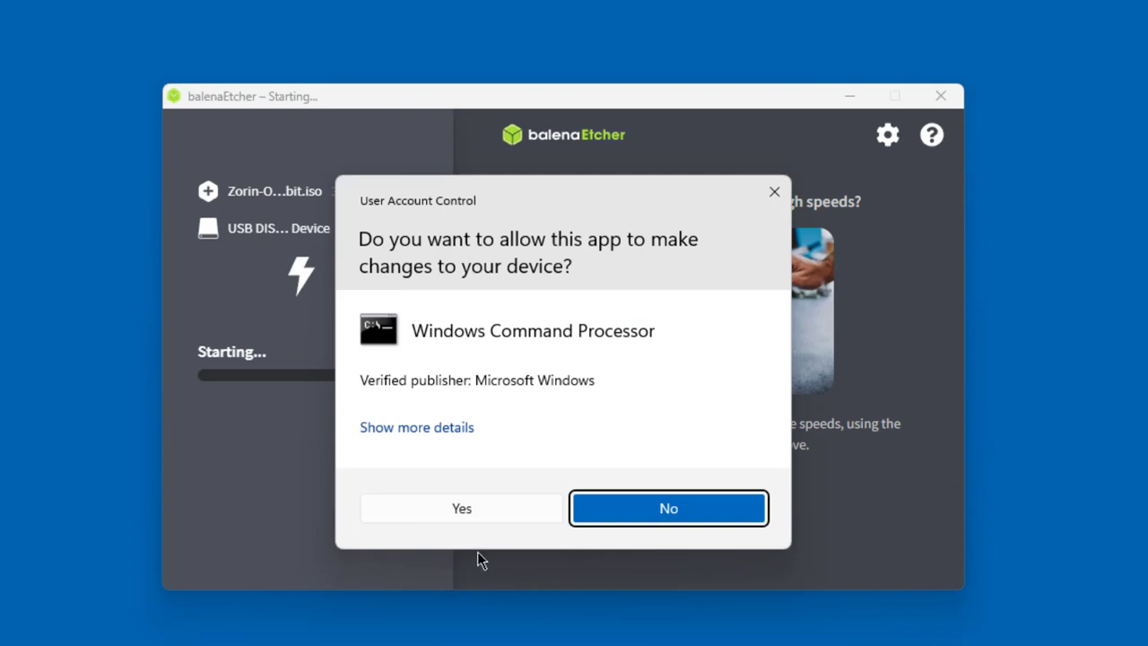
click(498, 518)
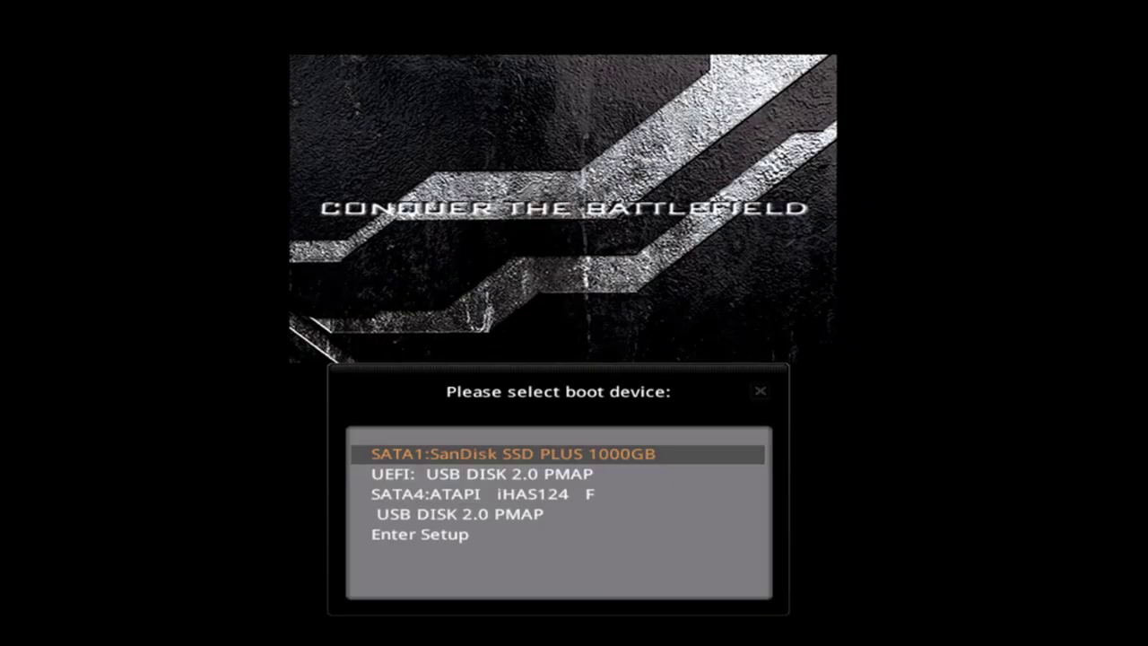
Step: Boot from 'UEFI: USB DISK 2.0 PMAP' in the boot device menu
key(Down)
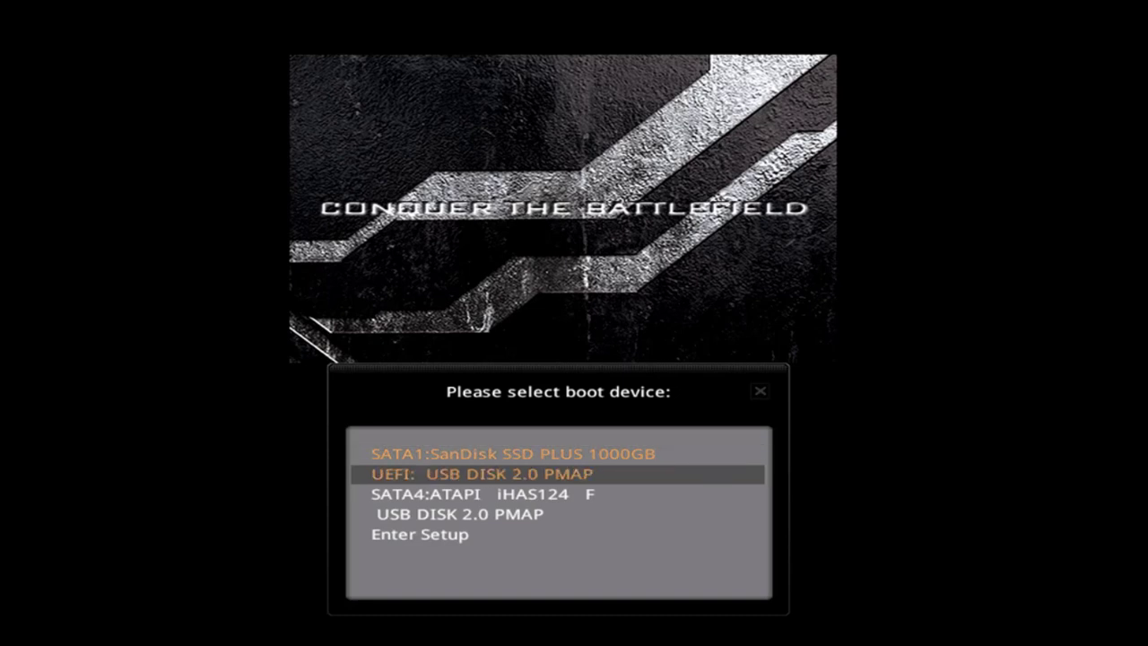
key(Return)
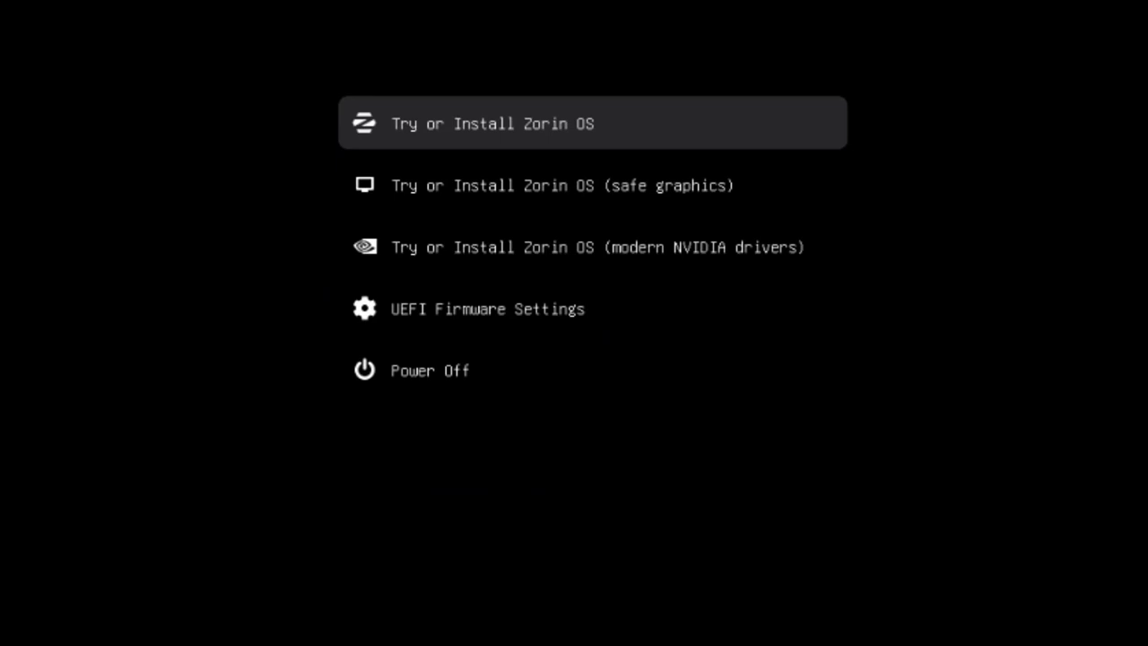
Step: Browse the safe graphics, NVIDIA and UEFI firmware entries, then boot 'Try or Install Zorin OS'
key(Down)
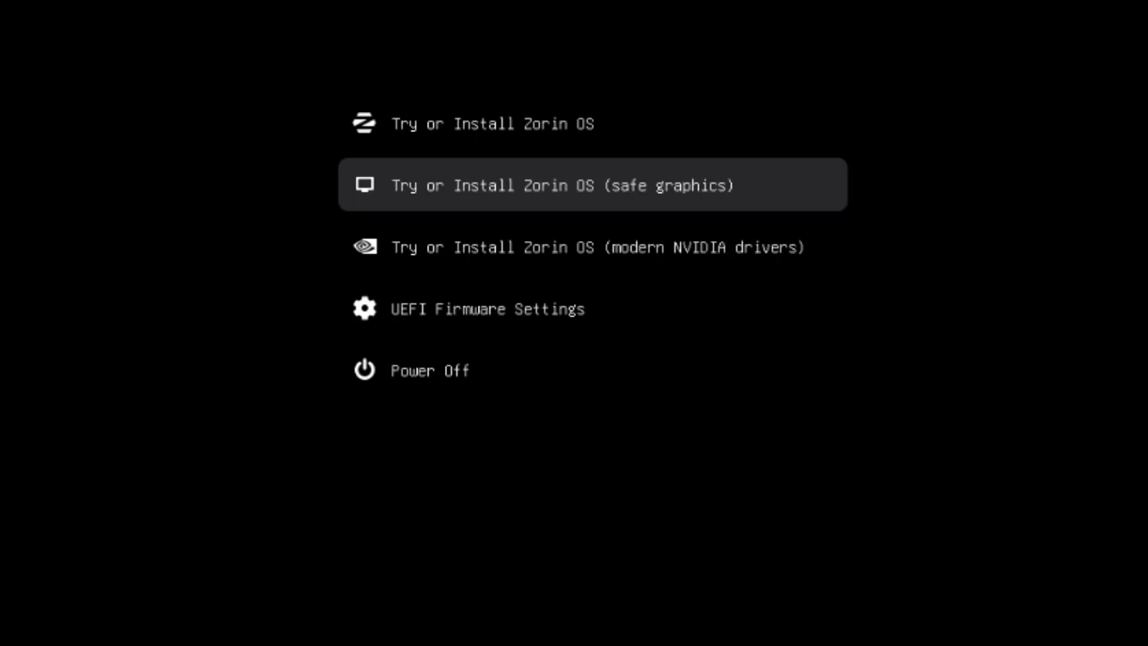
key(Down)
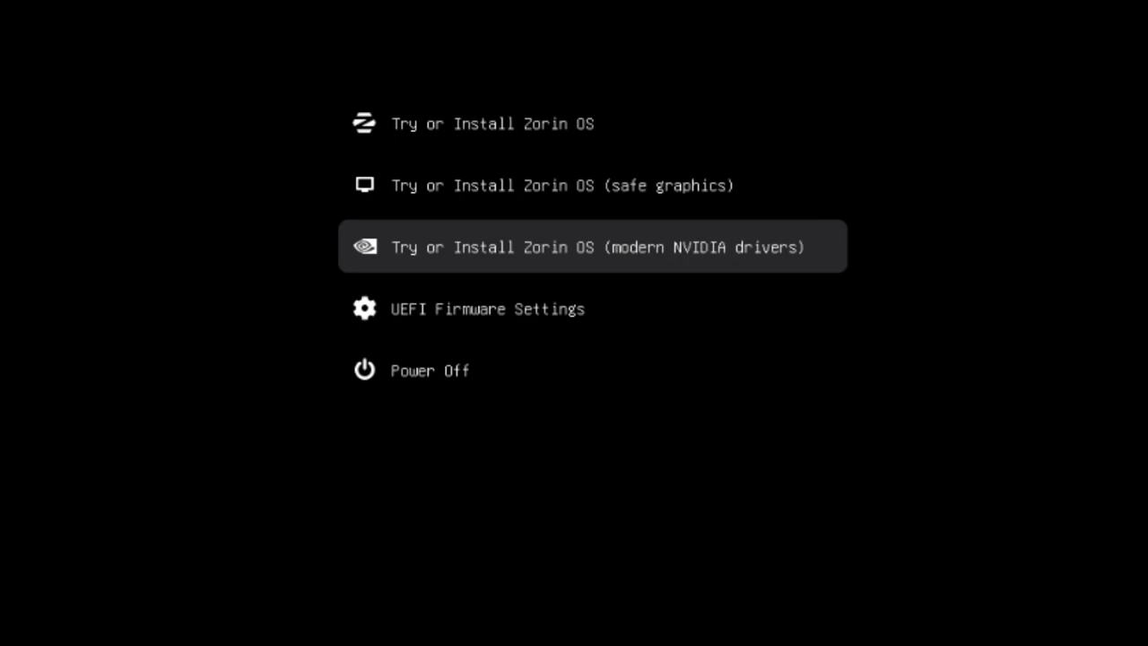
key(Down)
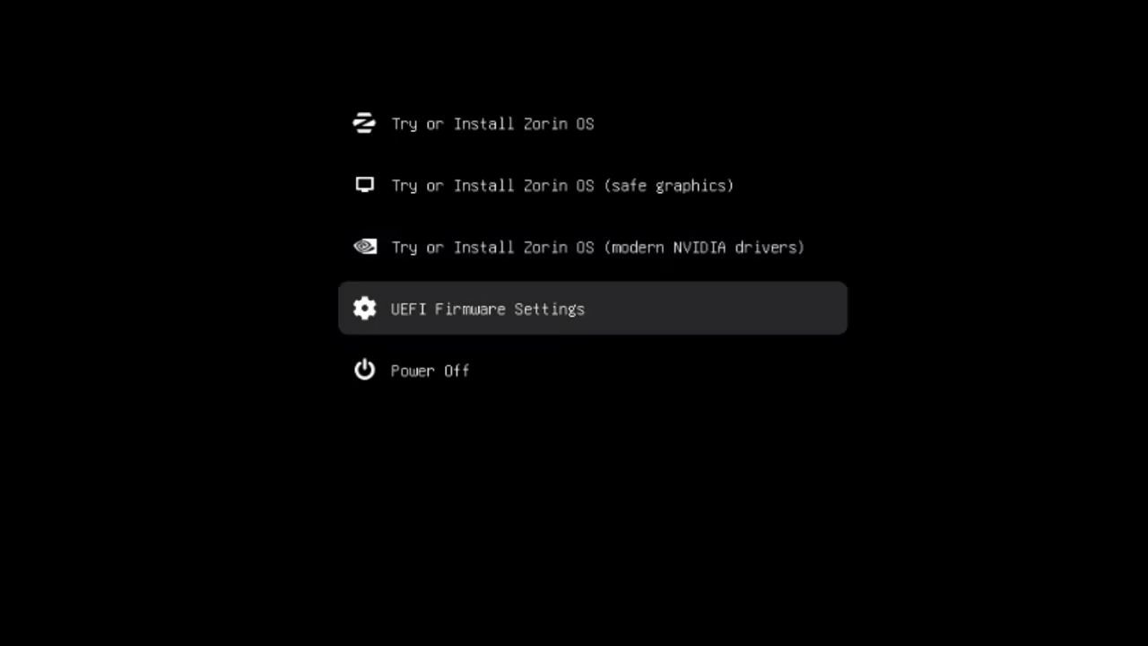
key(Up)
key(Up)
key(Up)
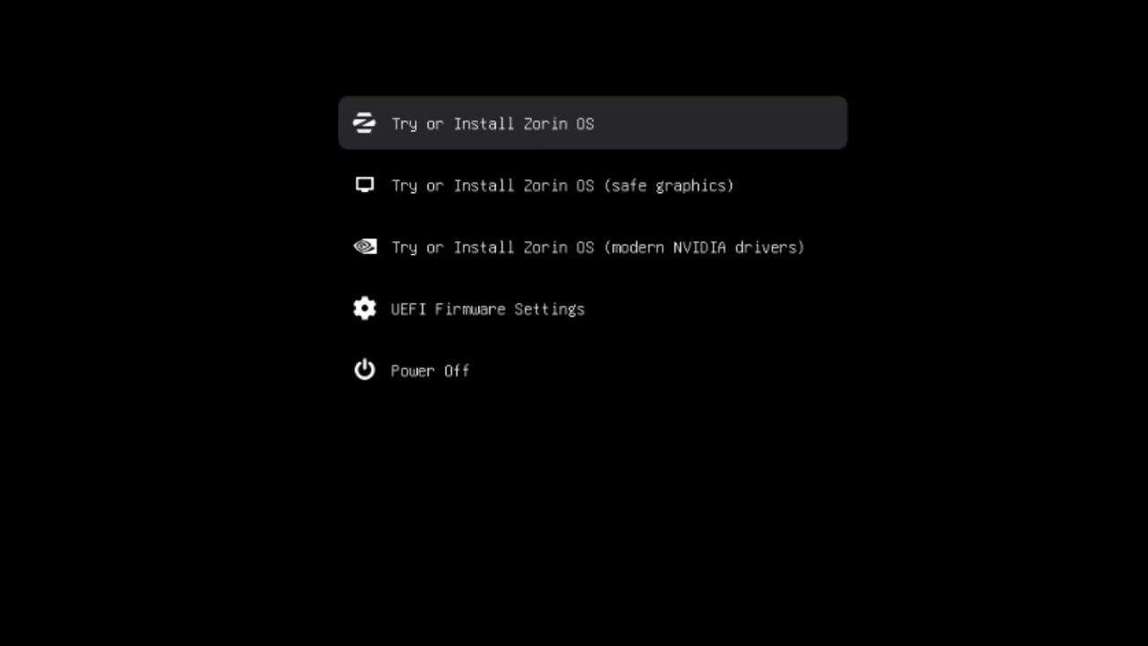
key(Return)
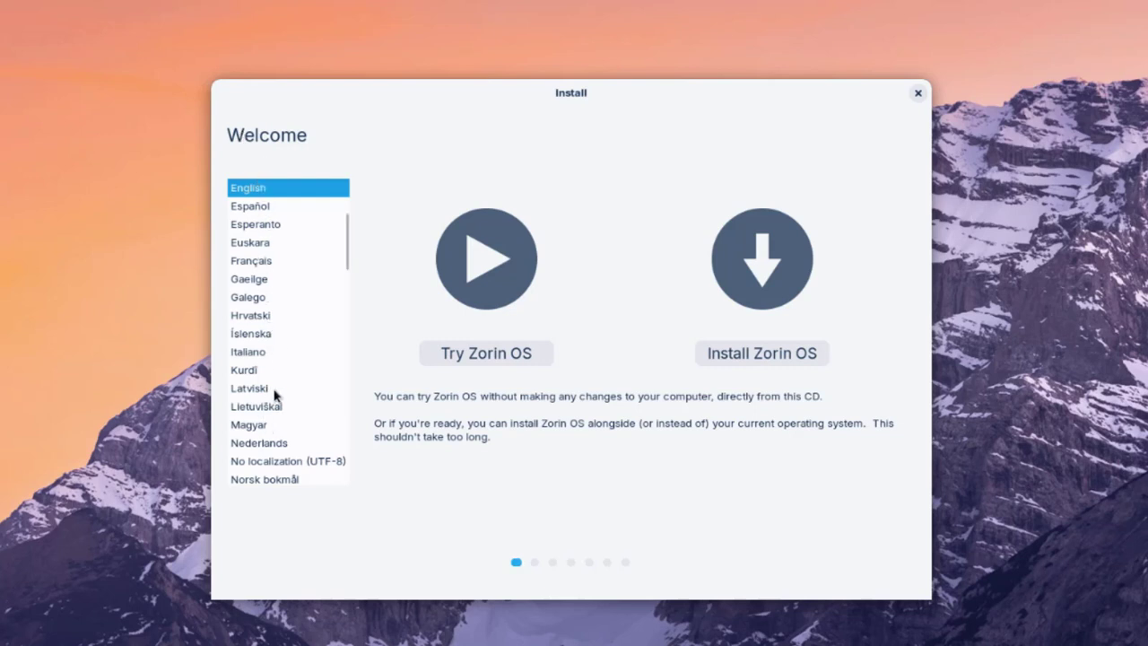
Step: Scroll through the installer's language list, leaving English selected
scroll(274, 399, down, 12)
scroll(301, 334, up, 12)
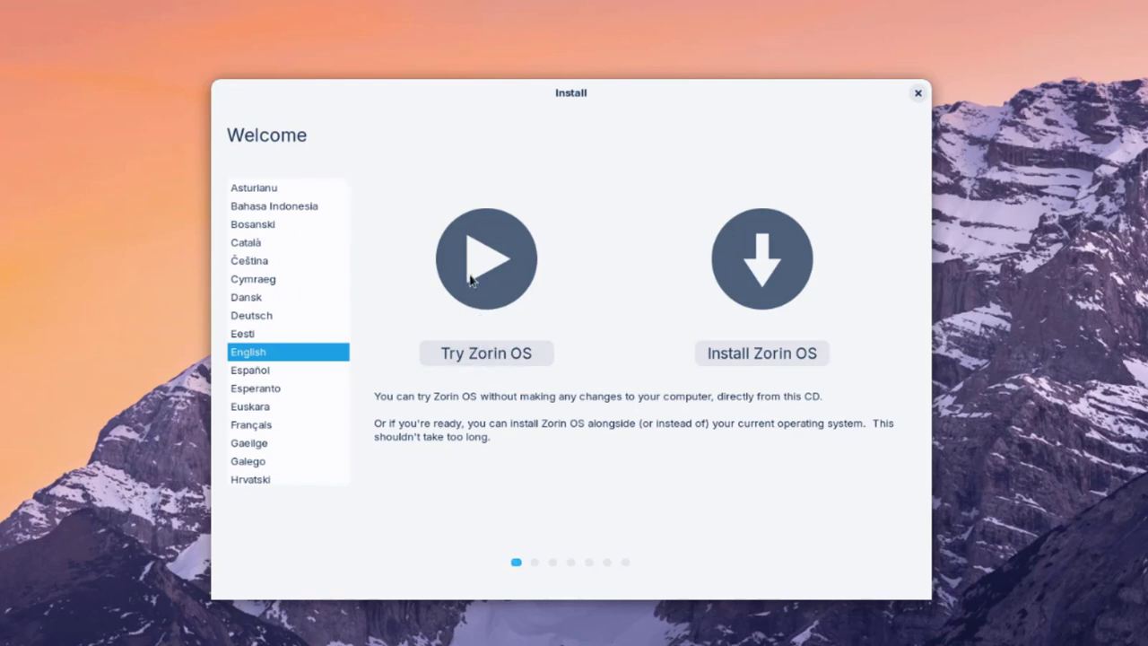
Step: Choose Install Zorin OS and keep the English (US) keyboard layout
click(759, 357)
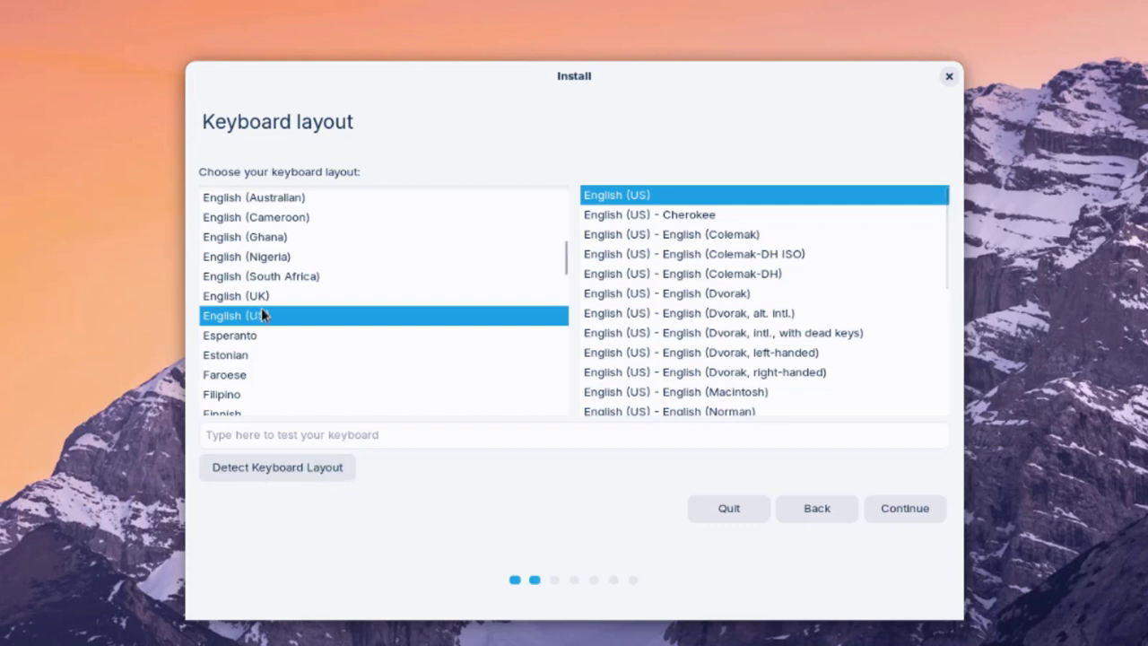
click(902, 507)
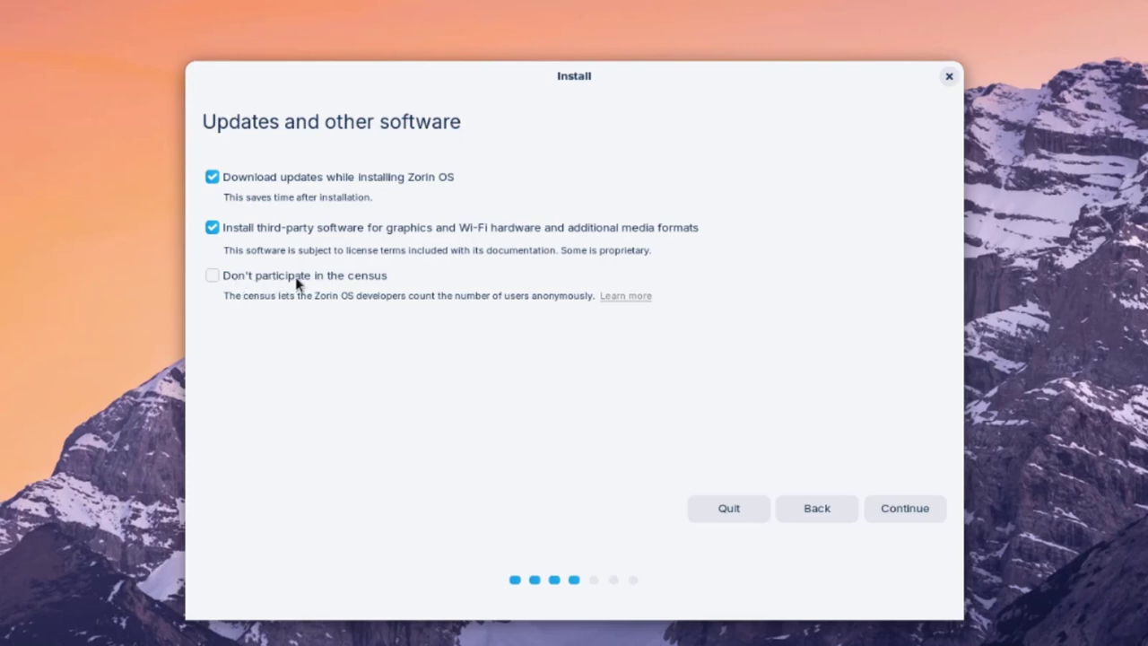
Step: Choose 'Don't participate in the census' and continue to the installation type step
click(213, 276)
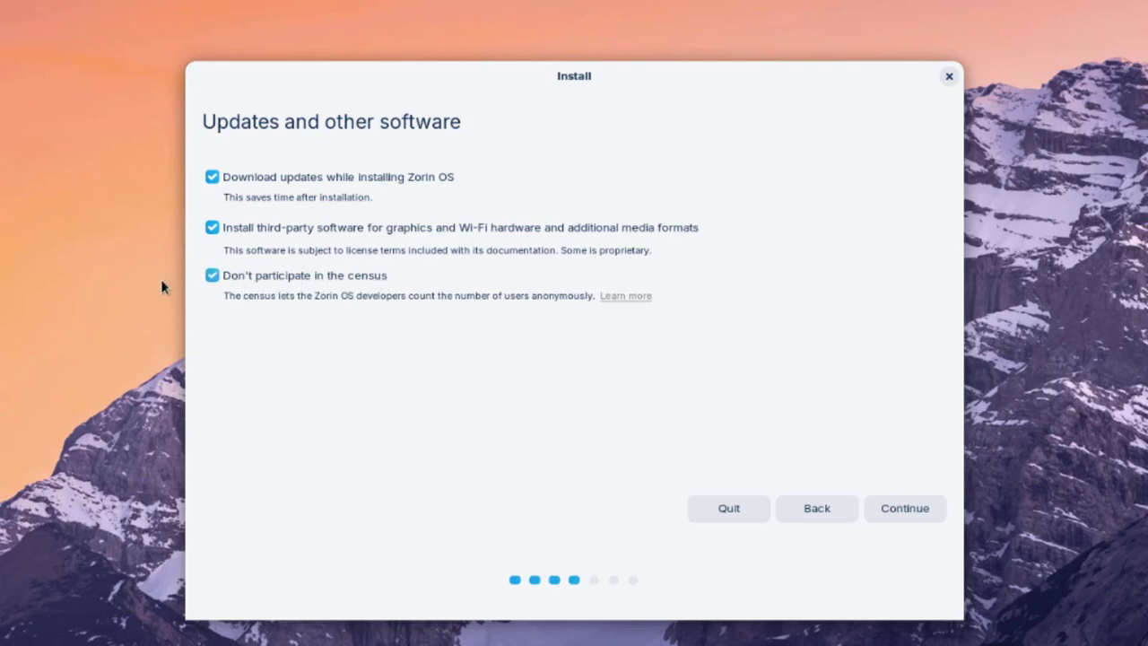
click(893, 509)
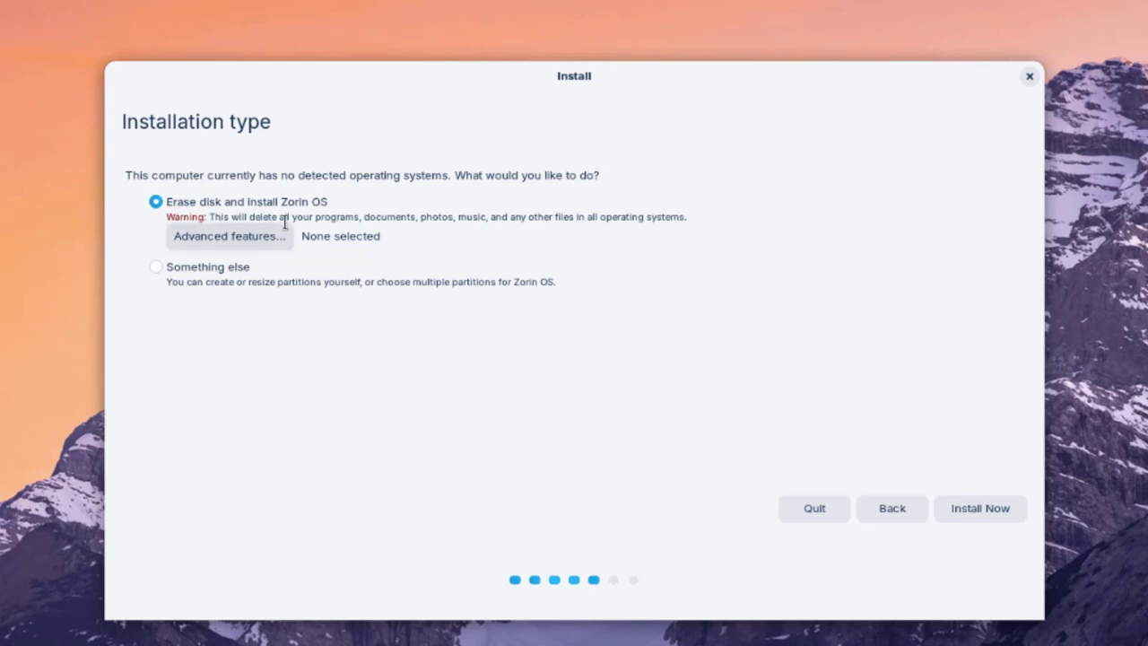
Step: Start the installation with 'Erase disk and install Zorin OS' selected
click(978, 511)
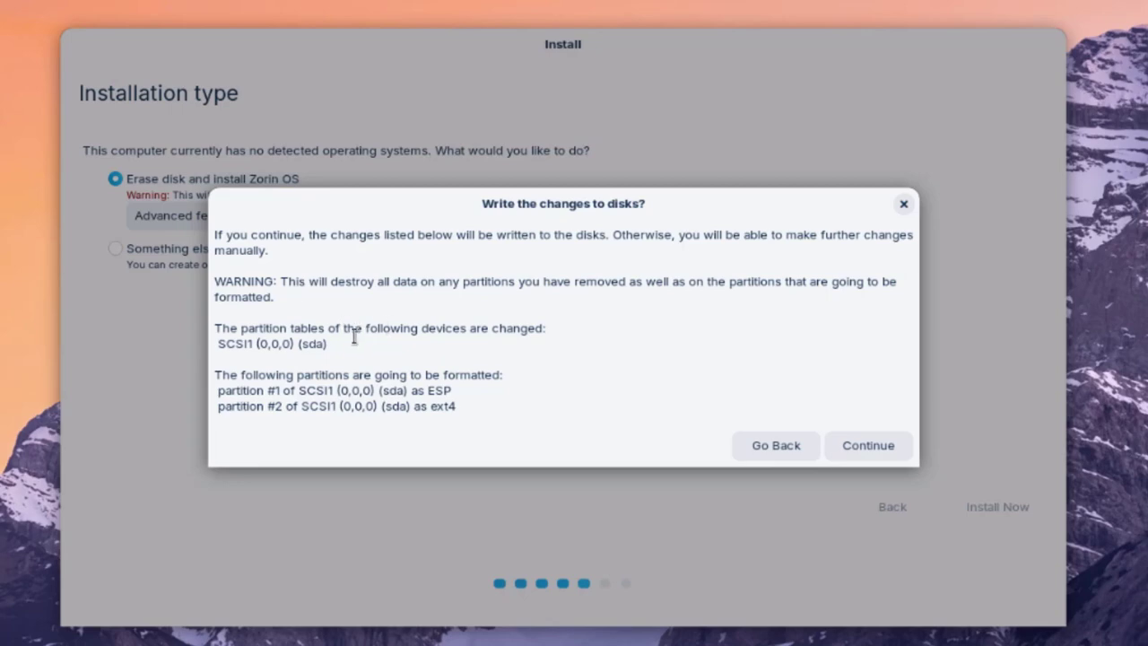
Step: Approve formatting the sda partitions, then keep New York as the location after trying Toronto
click(897, 445)
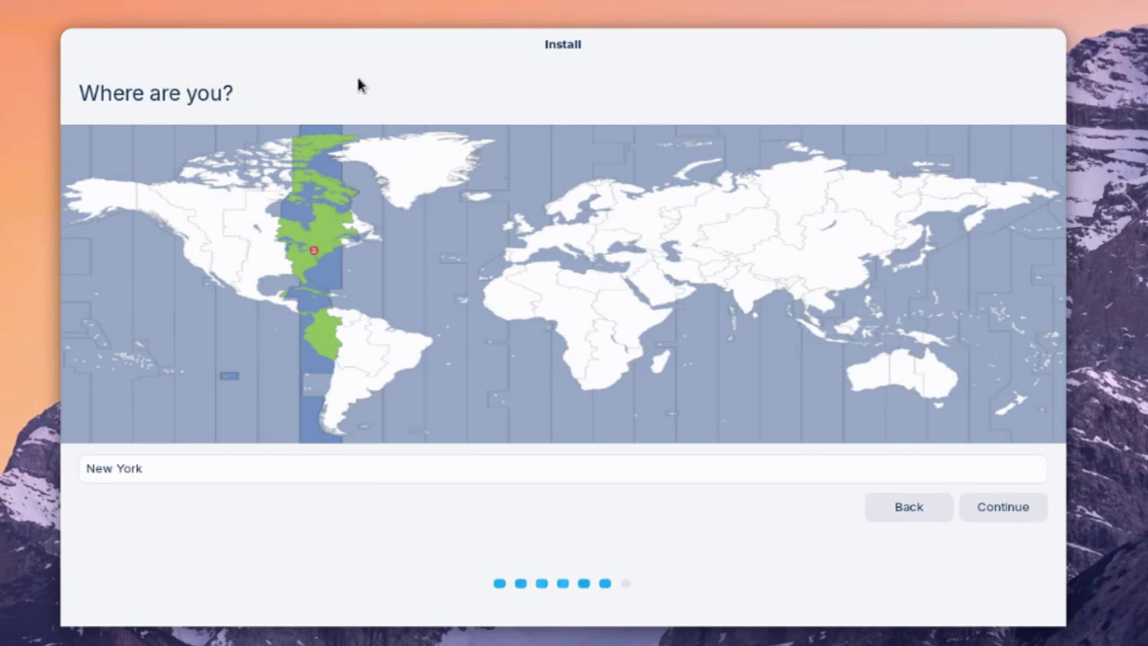
click(173, 459)
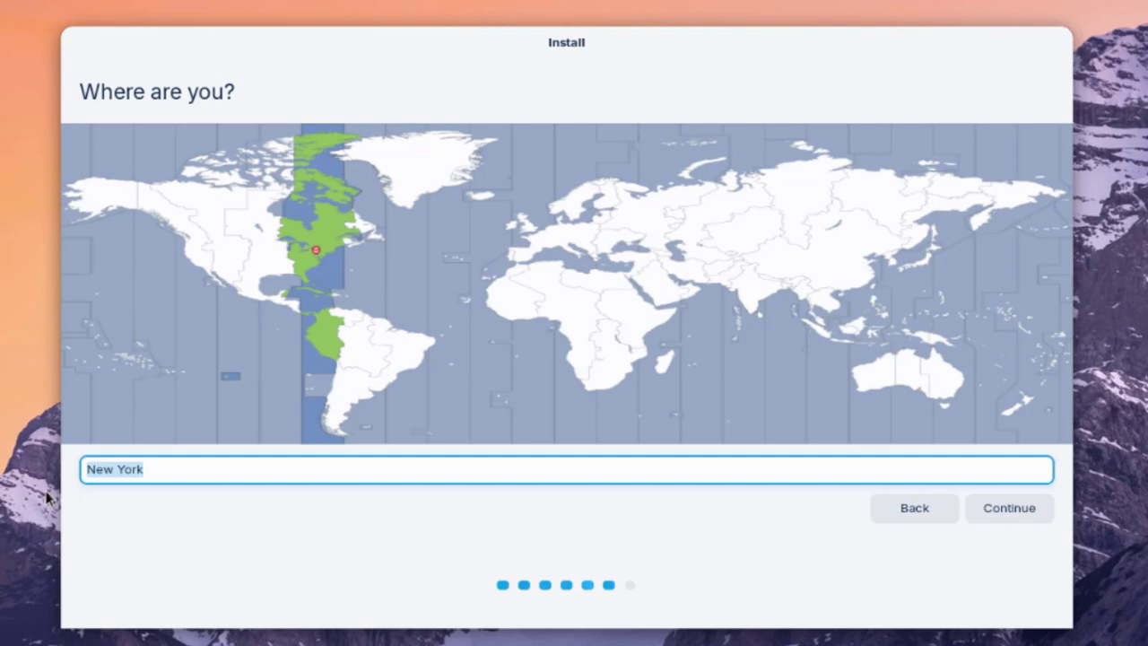
text(Toron)
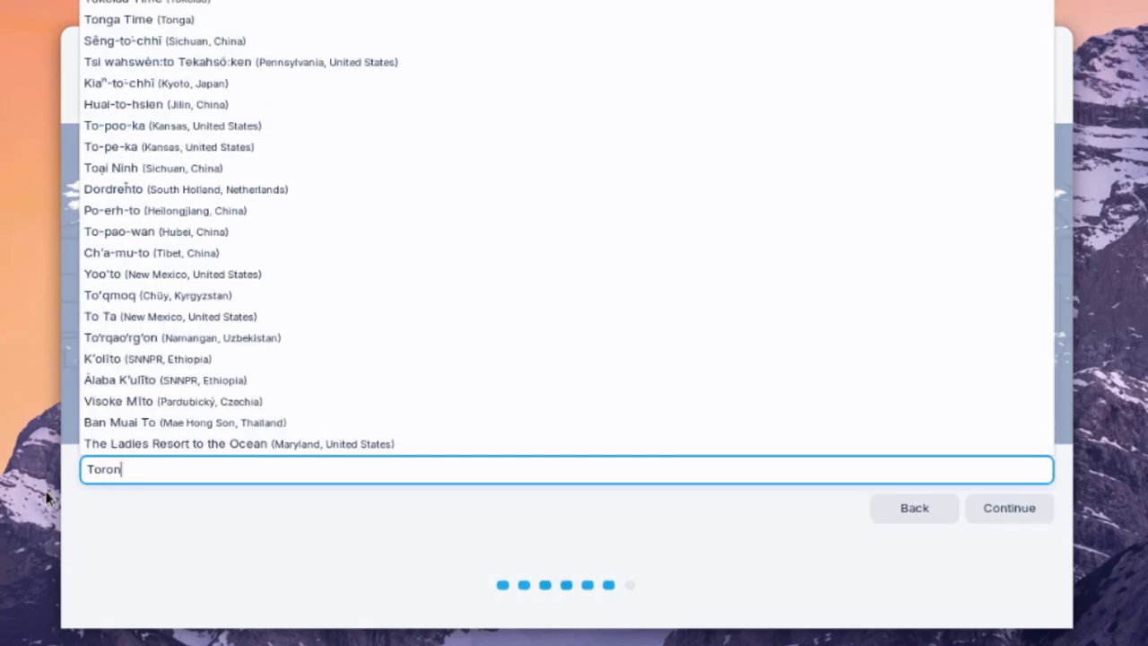
text(to)
key(Escape)
click(1011, 507)
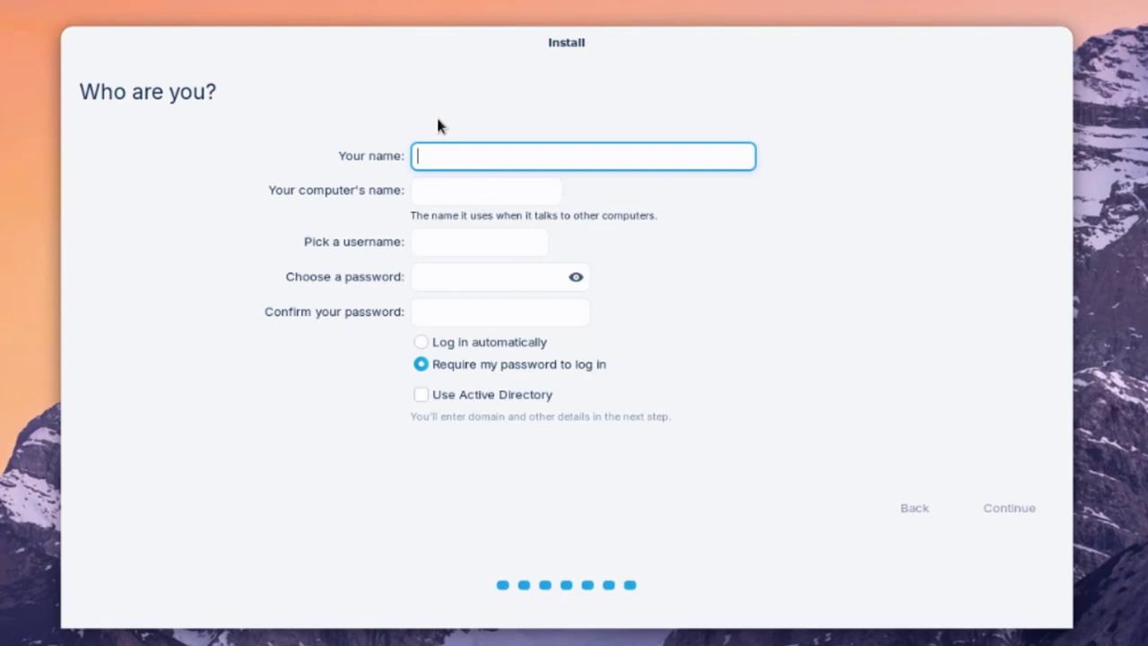
Step: Enter the user's name, computer name 'desktop', and the account password twice
text(John)
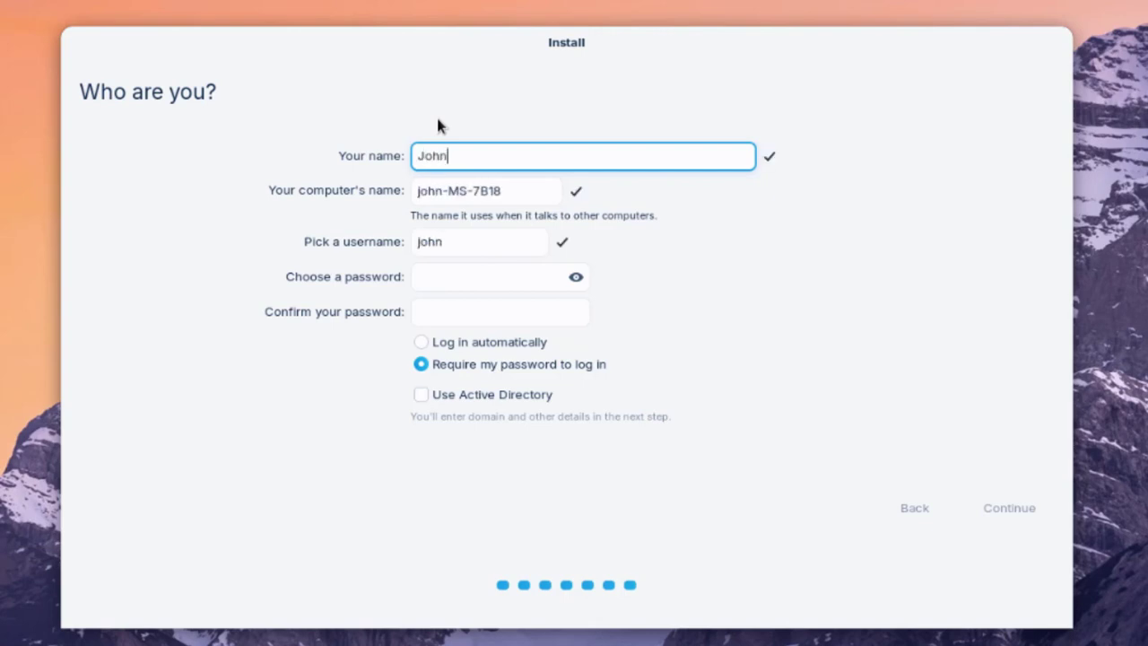
key(Tab)
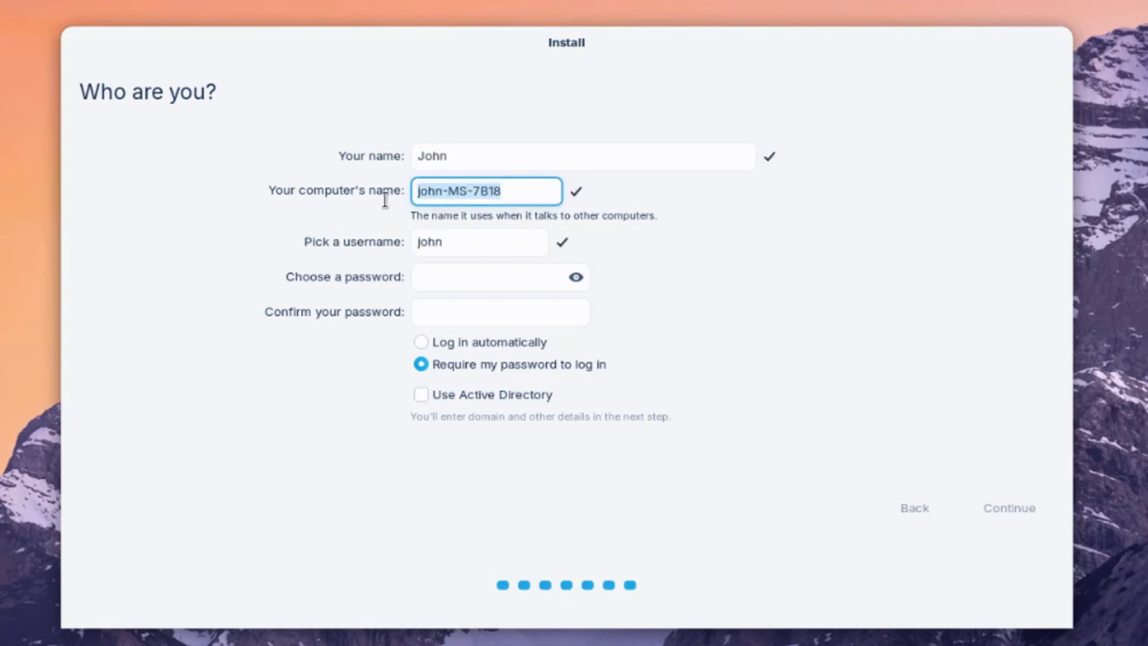
text(d)
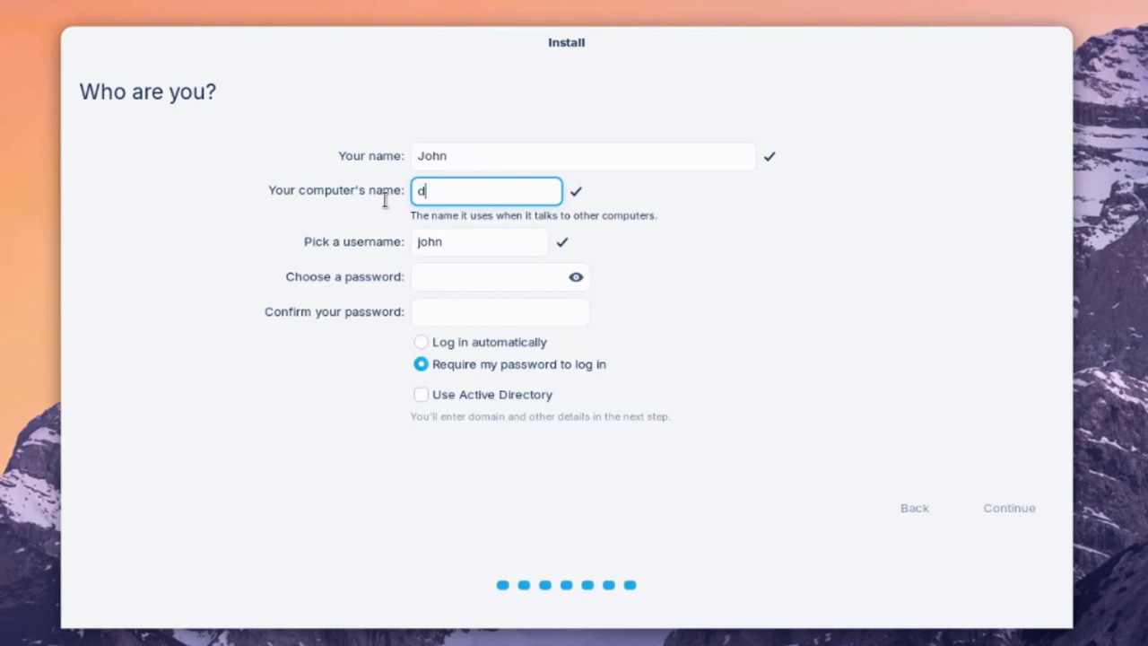
text(esktop)
click(444, 276)
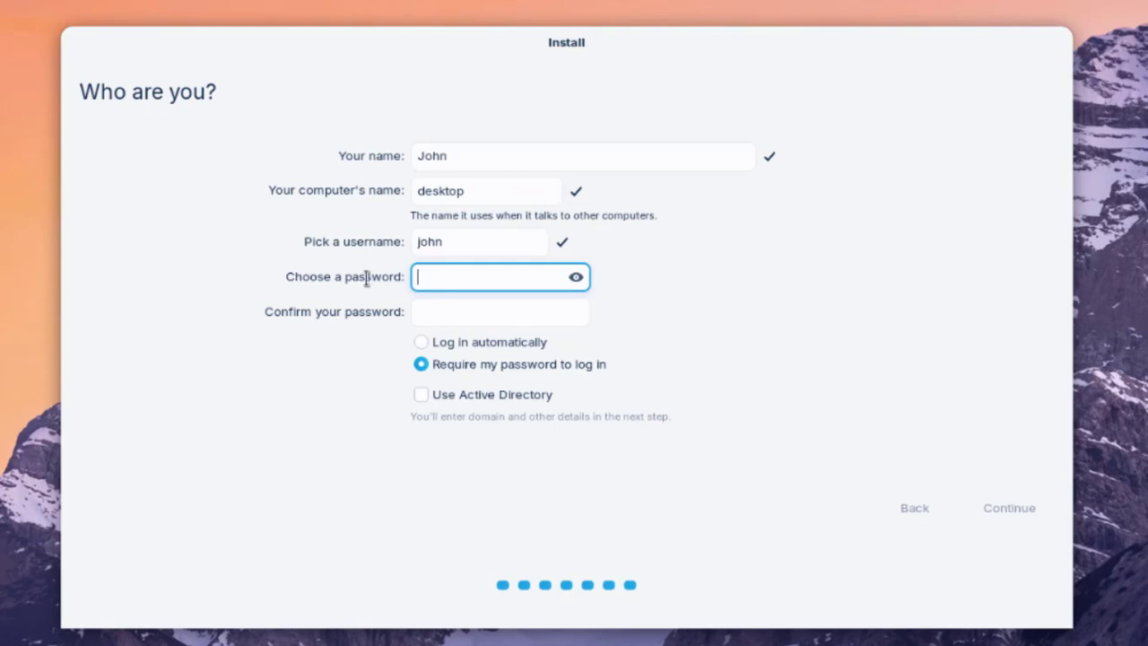
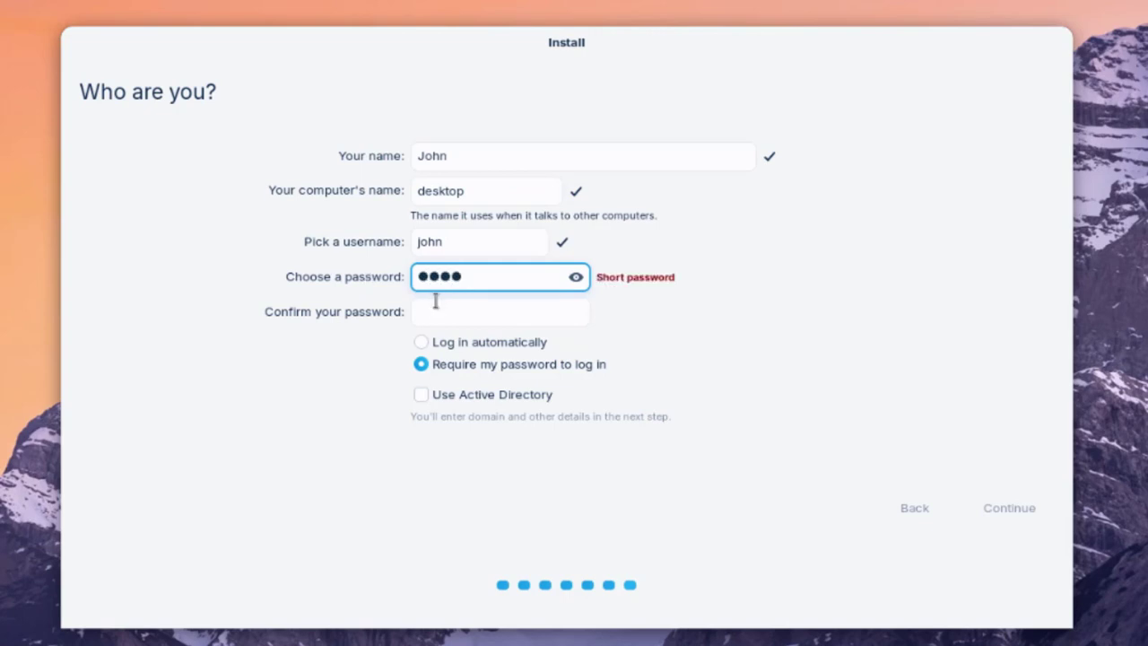
click(440, 310)
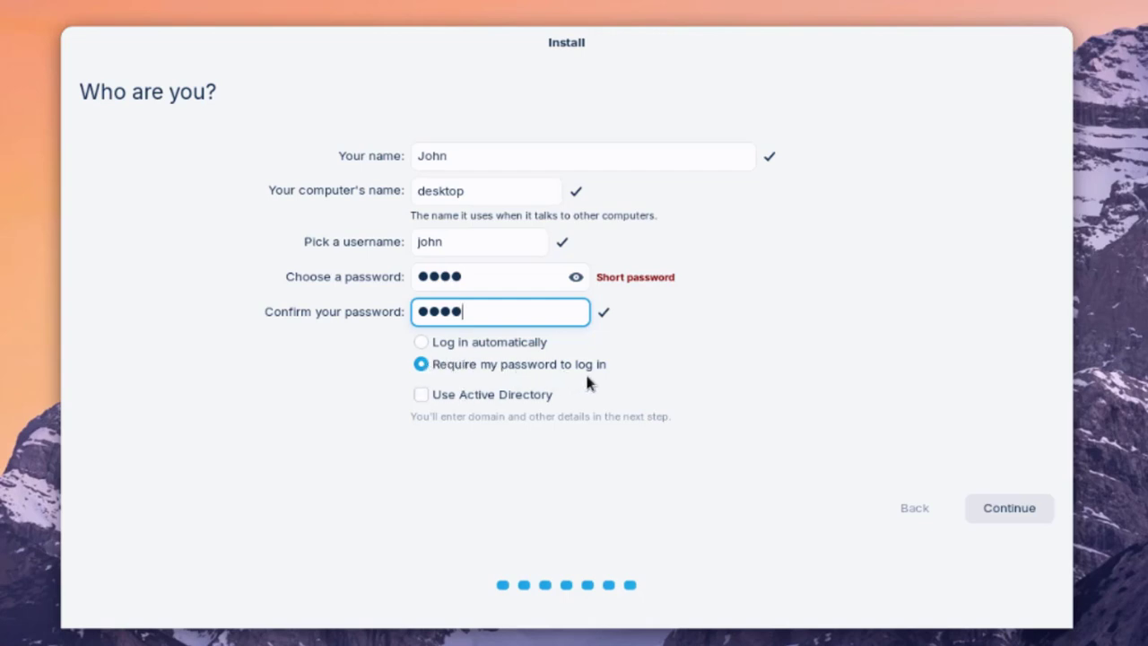
Step: Accept the account details, let the files copy, and restart when installation completes
click(1029, 507)
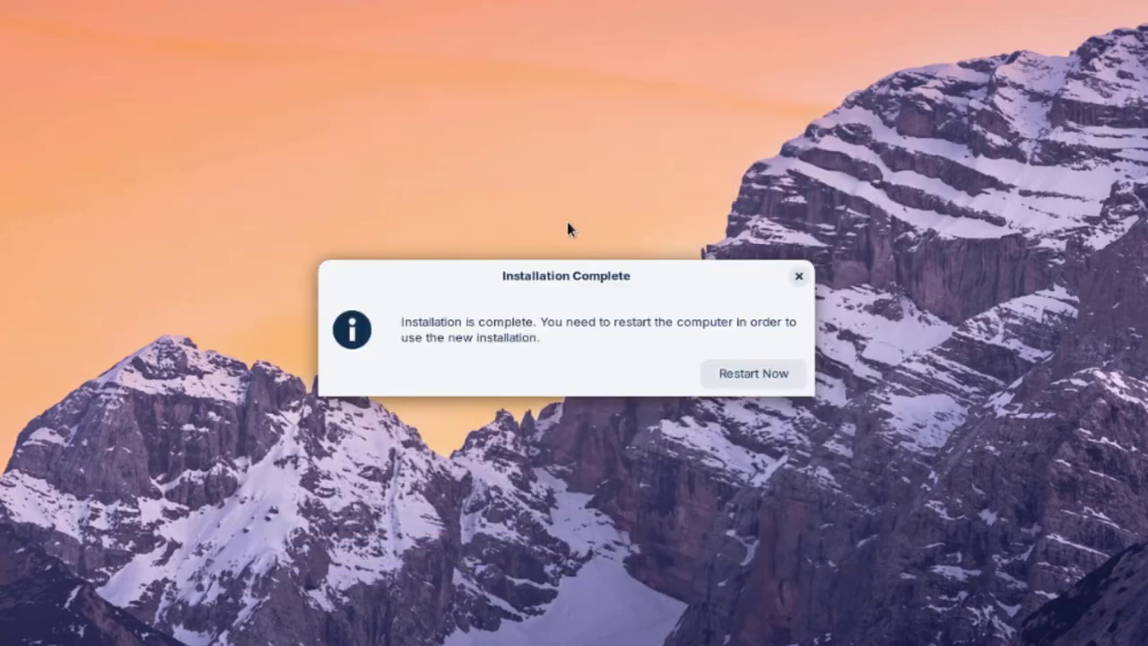
click(774, 380)
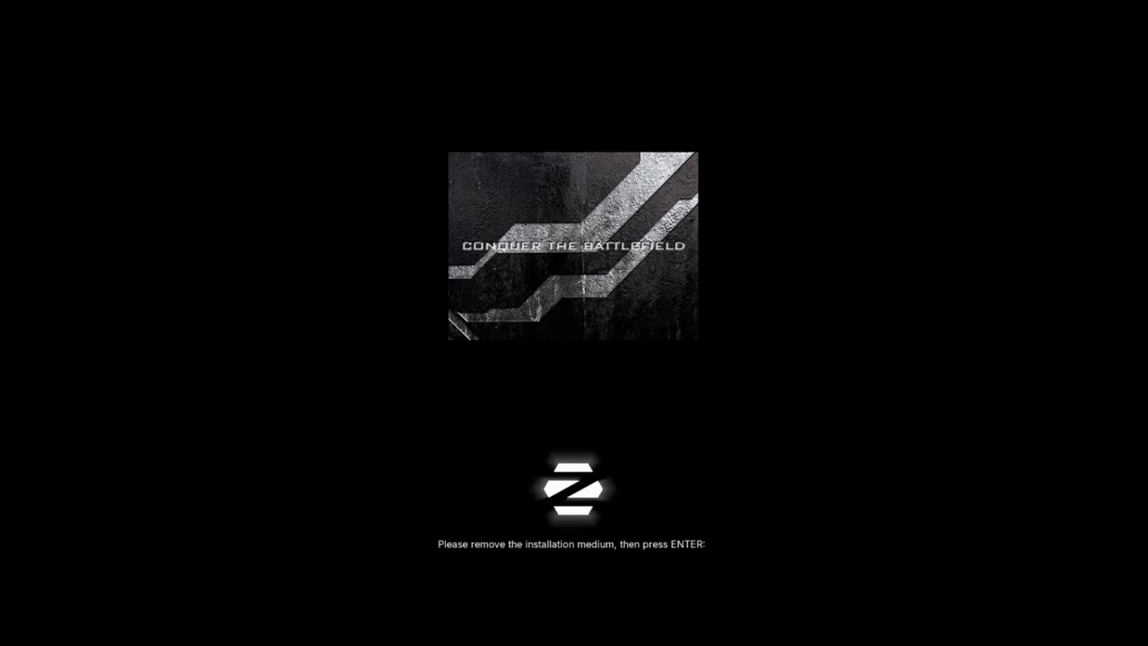
Step: Reboot from disk after removing the USB and log in to the user account with its password
key(Return)
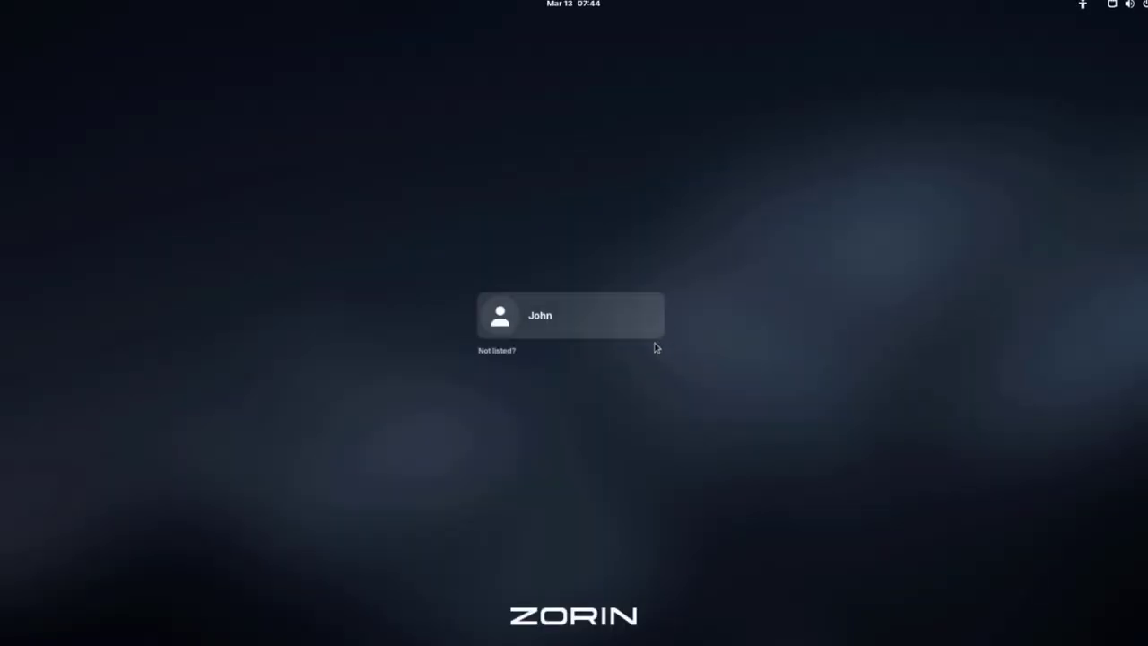
click(603, 322)
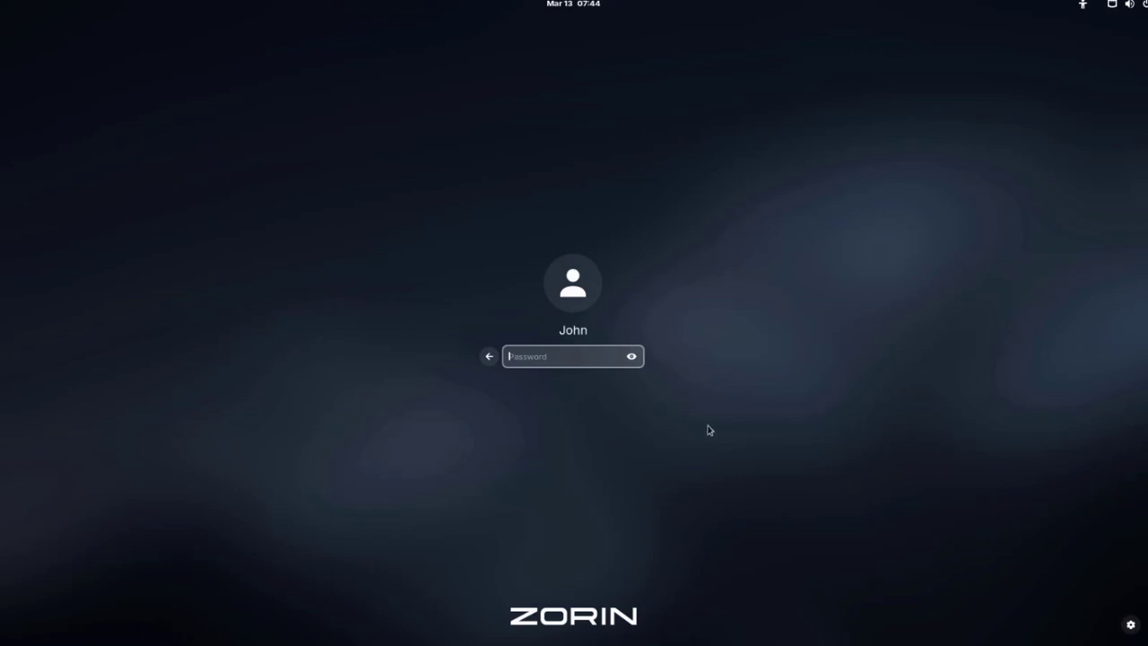
text(••)
key(Return)
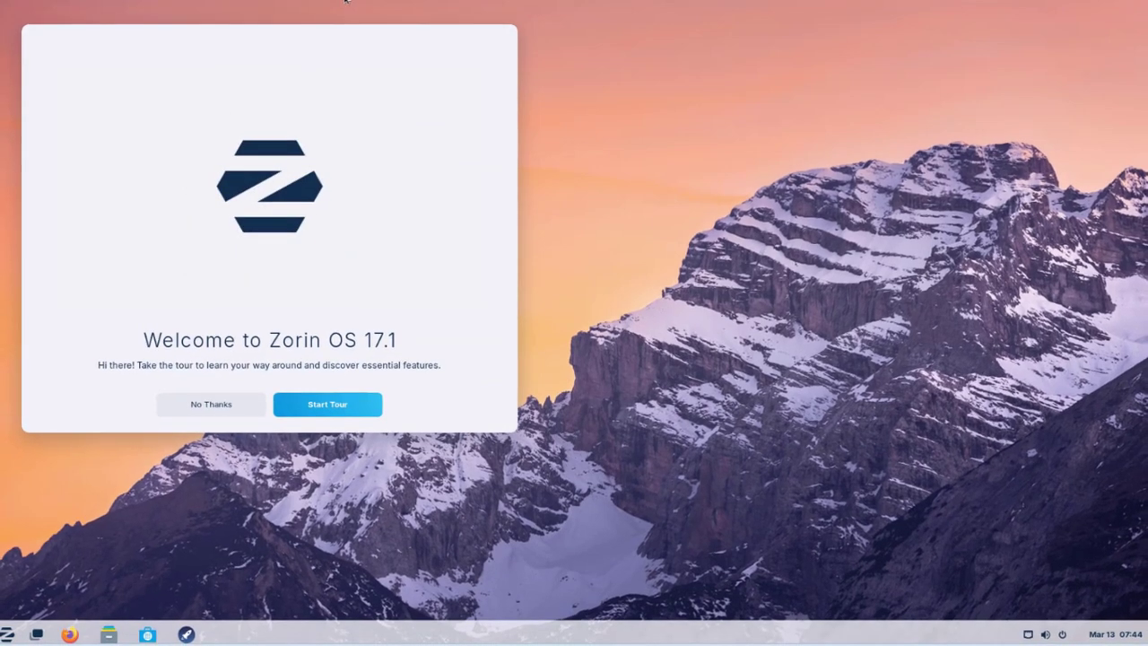
Step: Step through the welcome tour's desktop look, online accounts, Zorin Connect and Software pages, then close it
drag(320, 44, 621, 96)
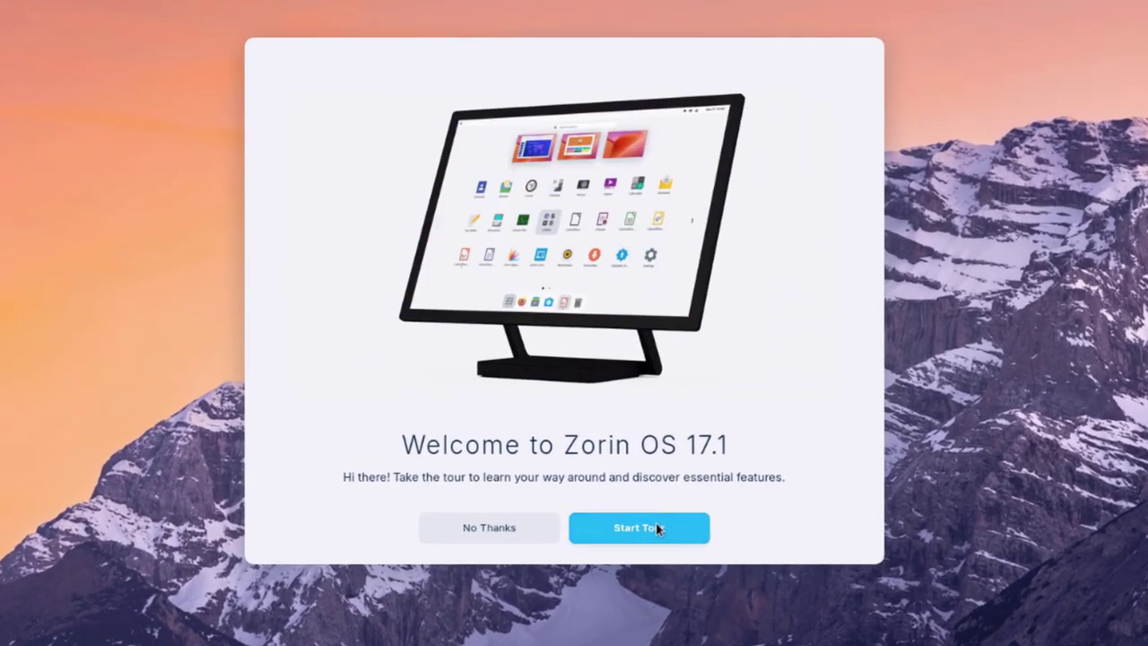
click(657, 528)
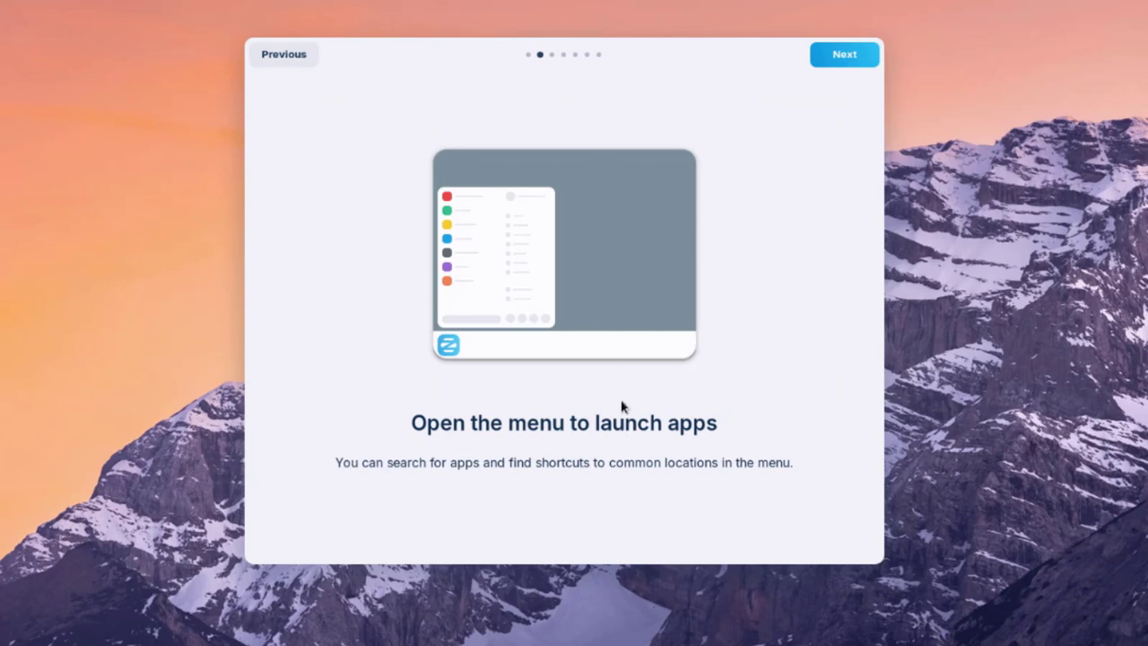
click(851, 56)
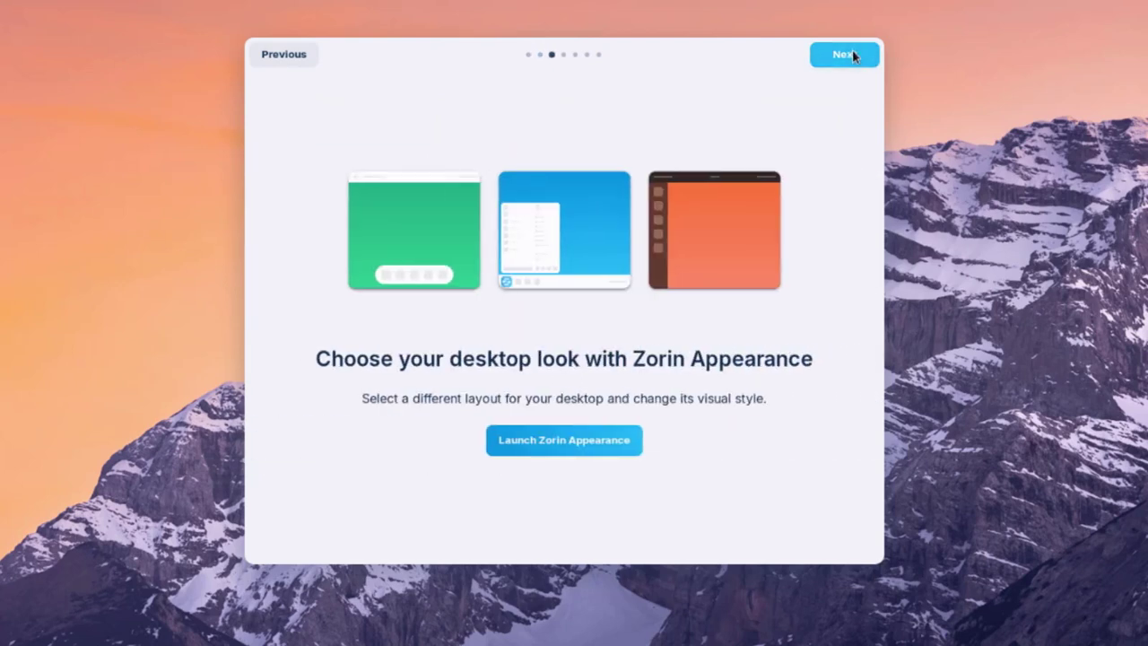
click(854, 54)
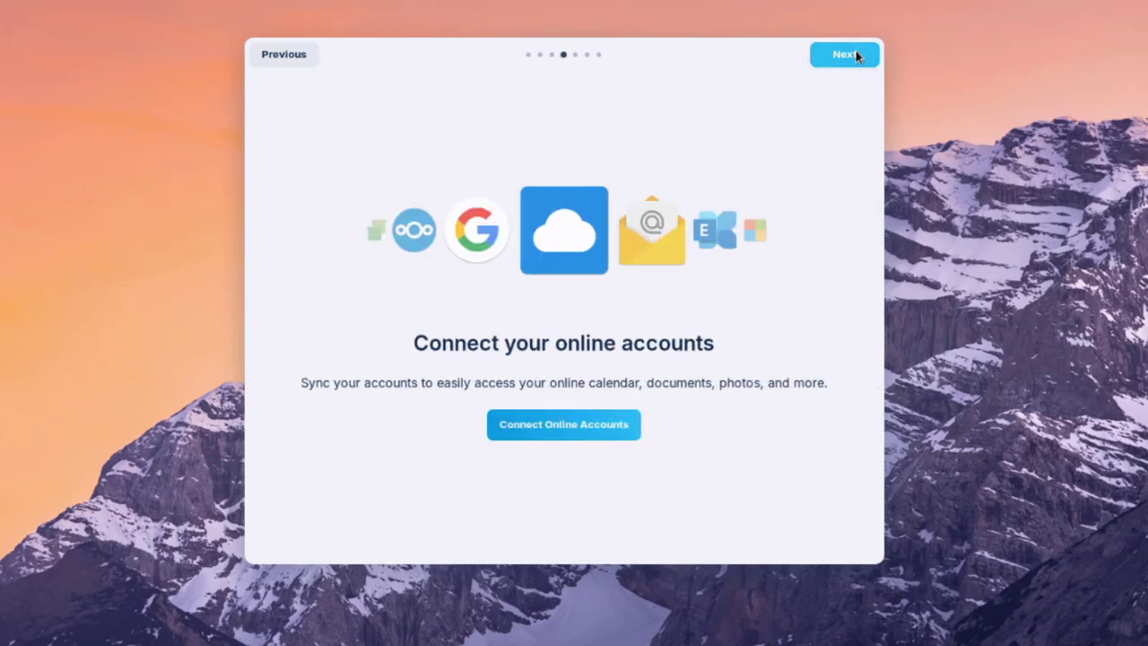
click(856, 56)
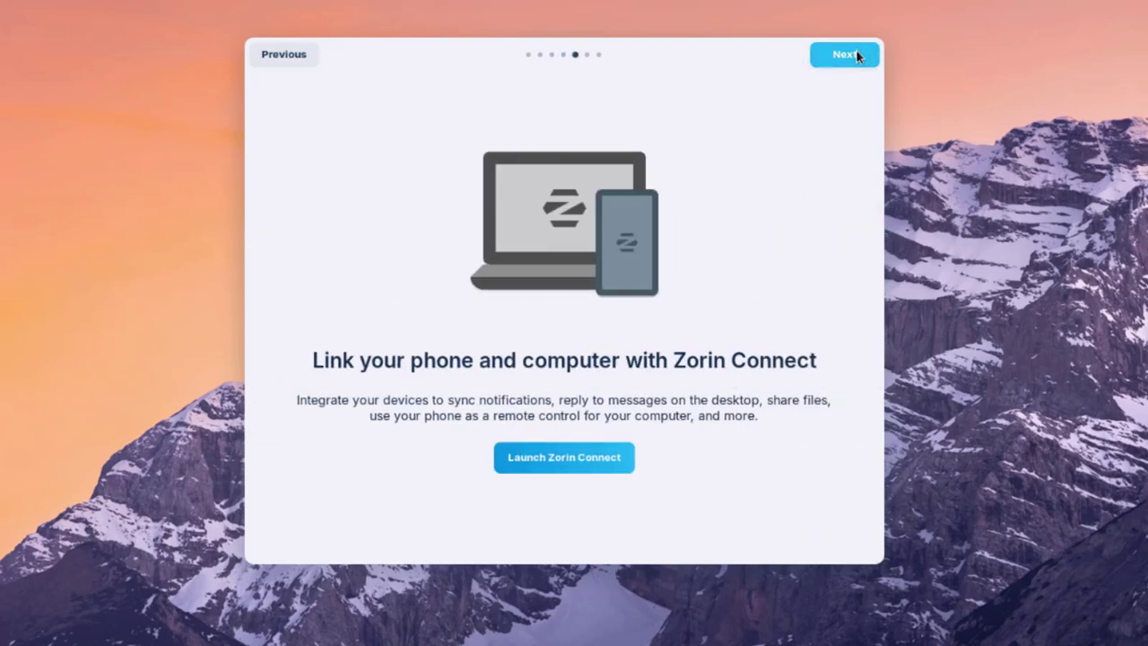
click(857, 56)
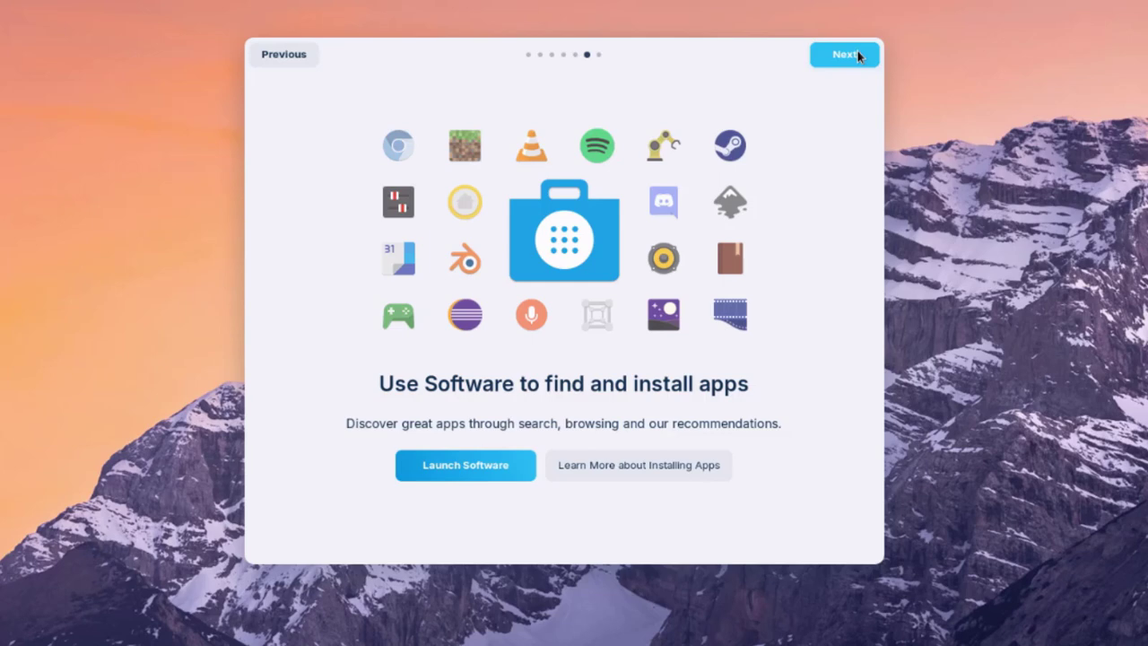
click(858, 55)
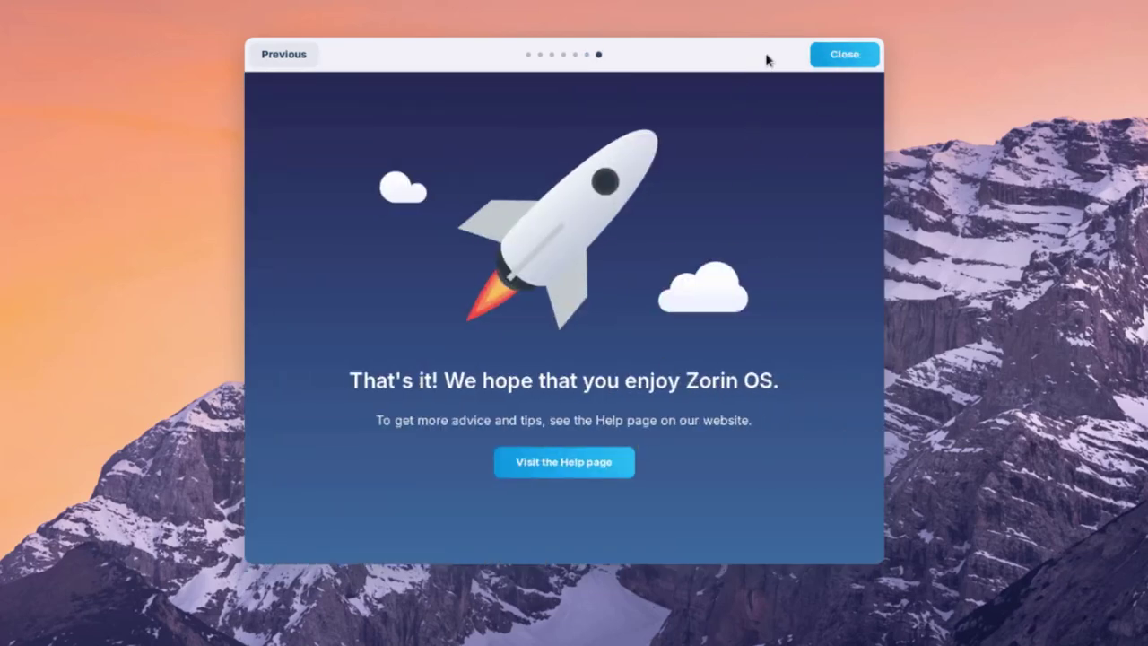
click(834, 61)
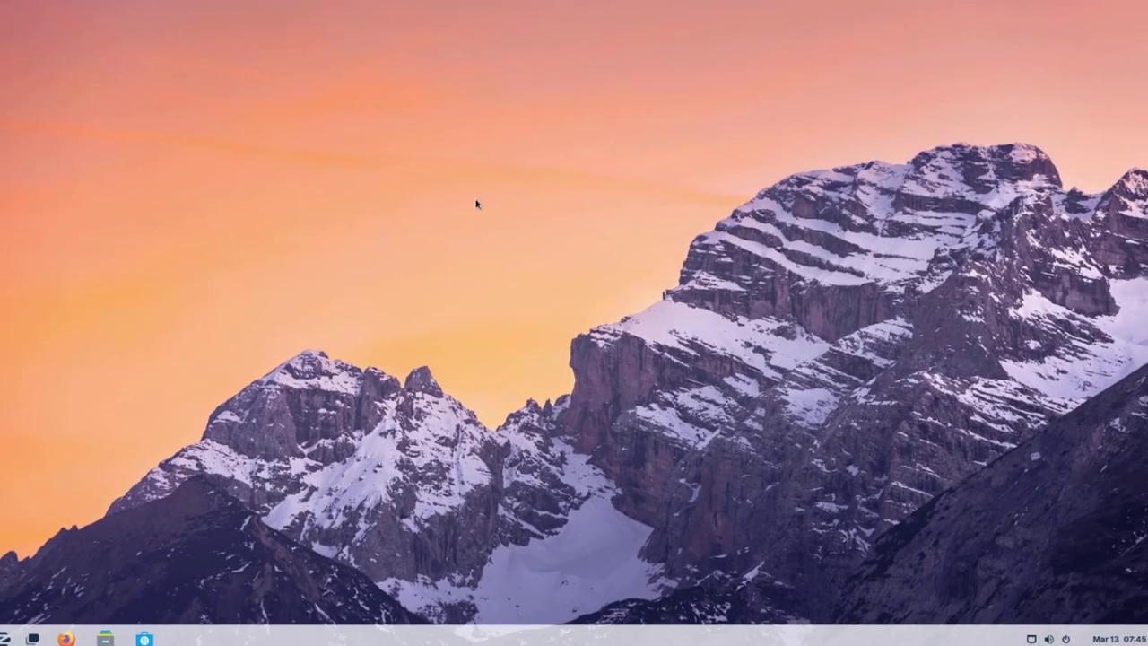
Step: Set the desktop wallpaper to the white desert dunes image via Change Background
right_click(476, 204)
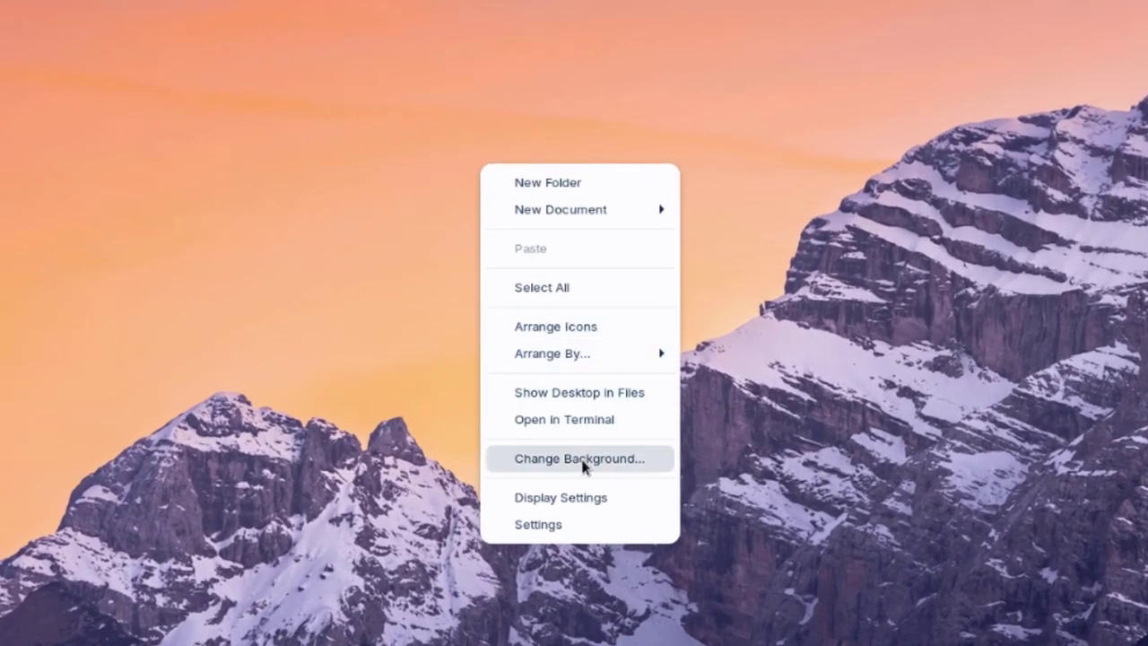
click(582, 461)
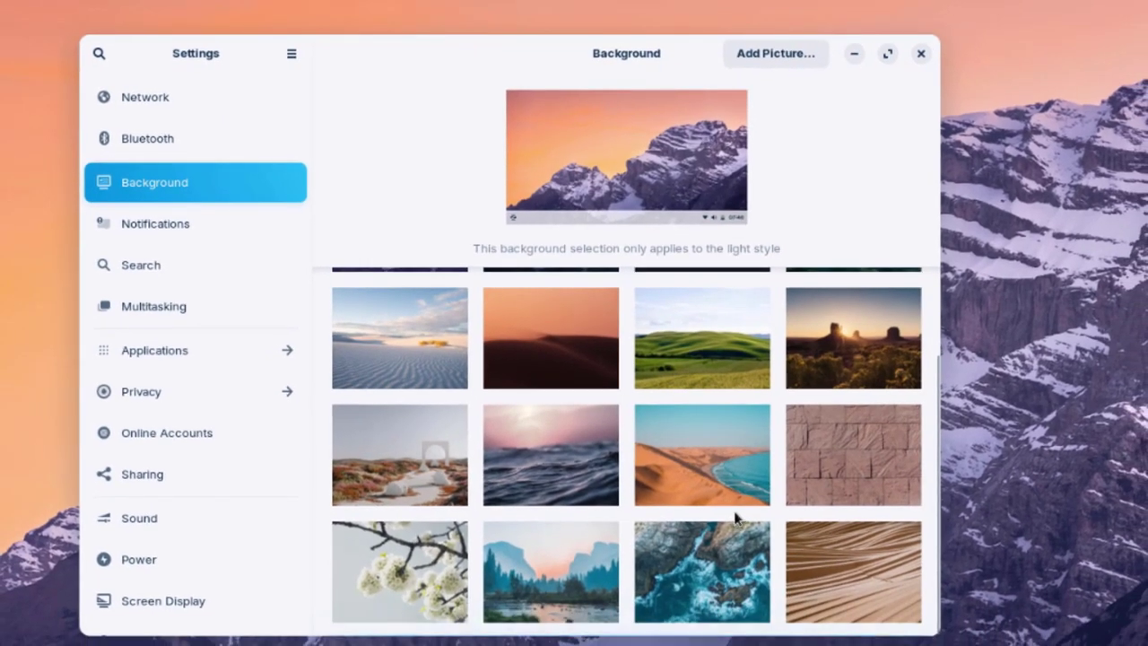
scroll(735, 517, up, 3)
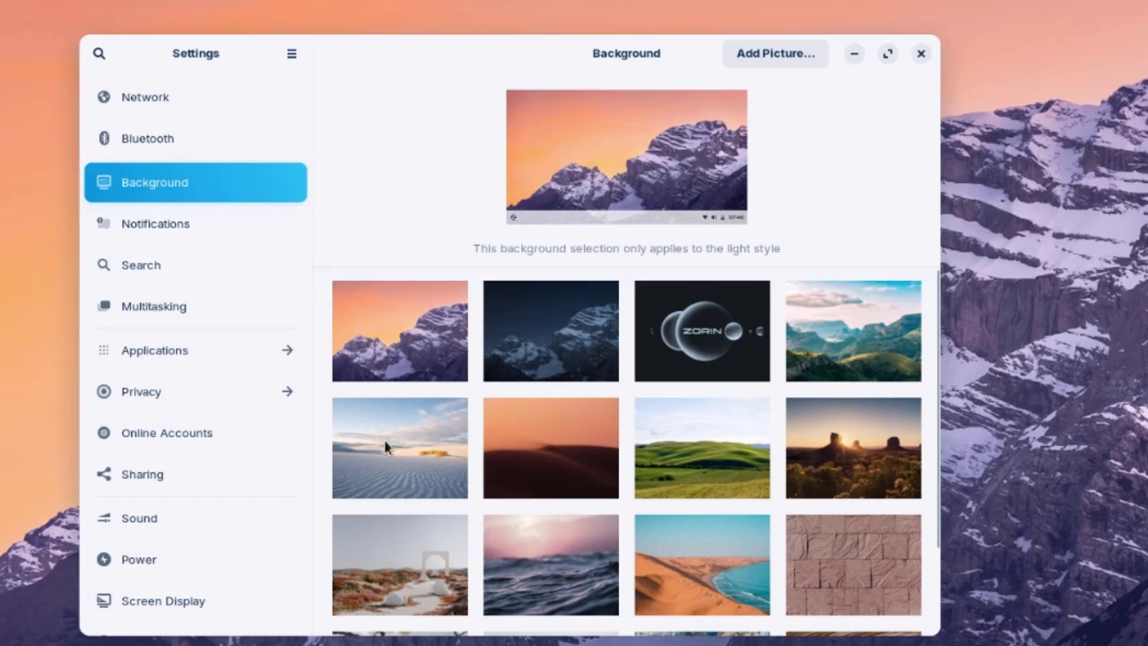
click(387, 442)
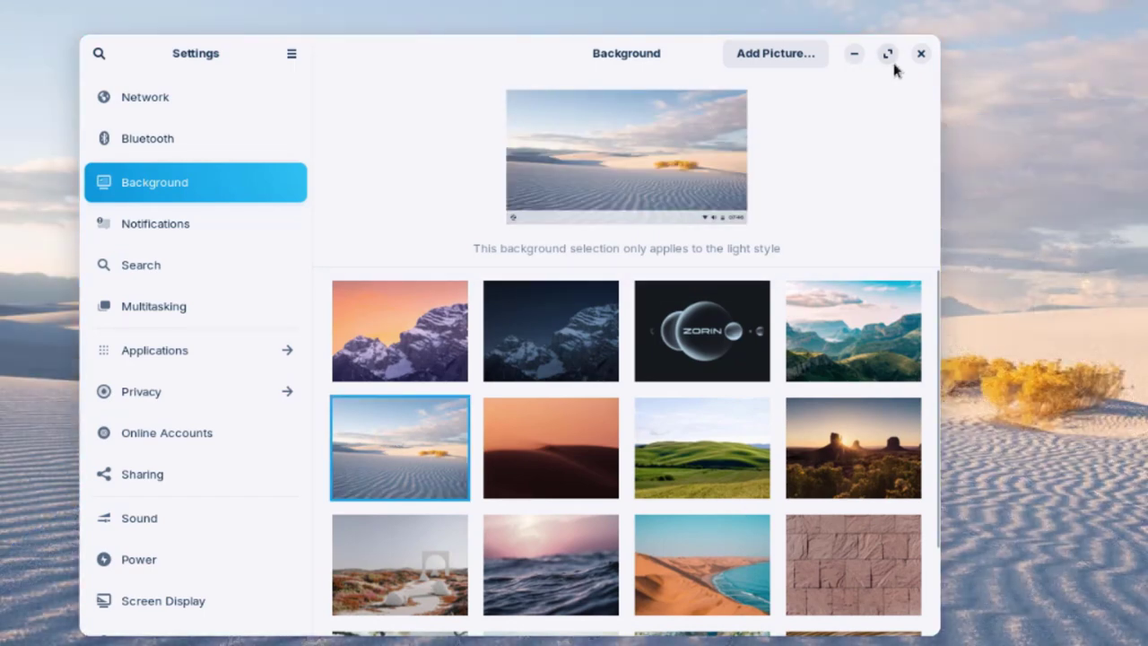
click(921, 54)
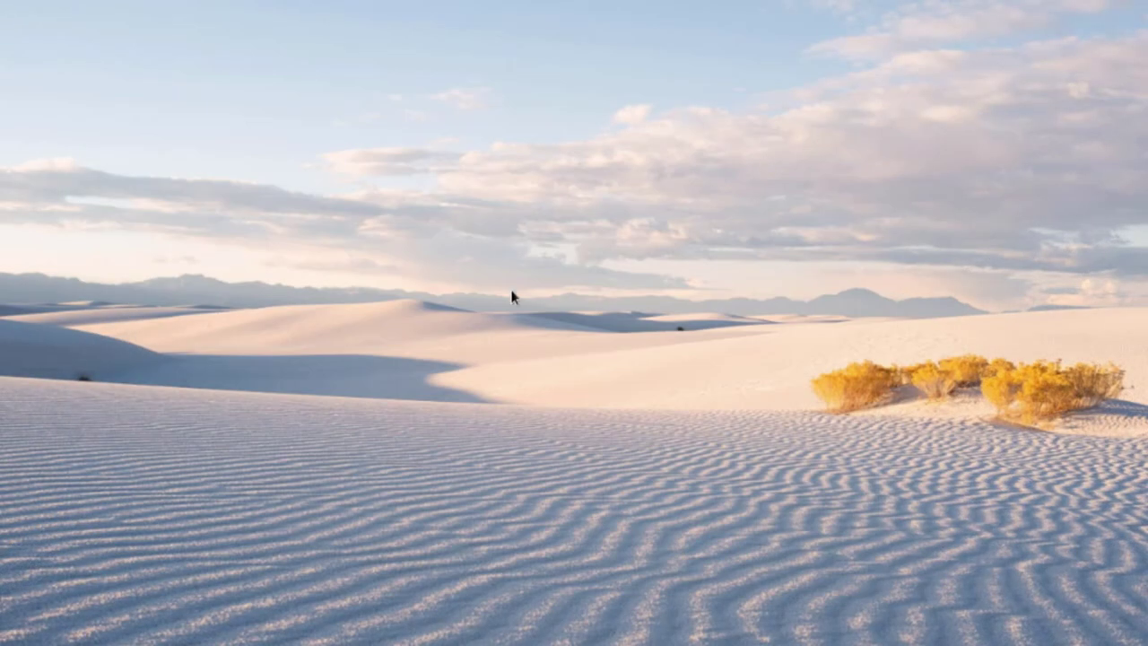
Step: Create a folder on the desktop with the default name New Folder
right_click(454, 206)
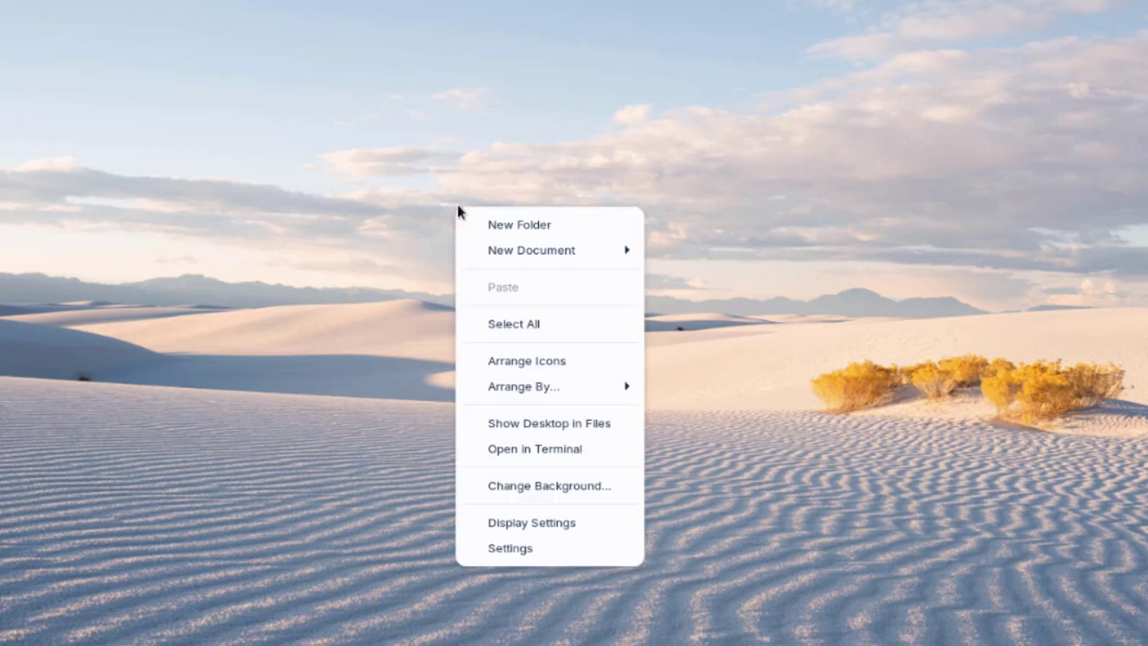
click(527, 229)
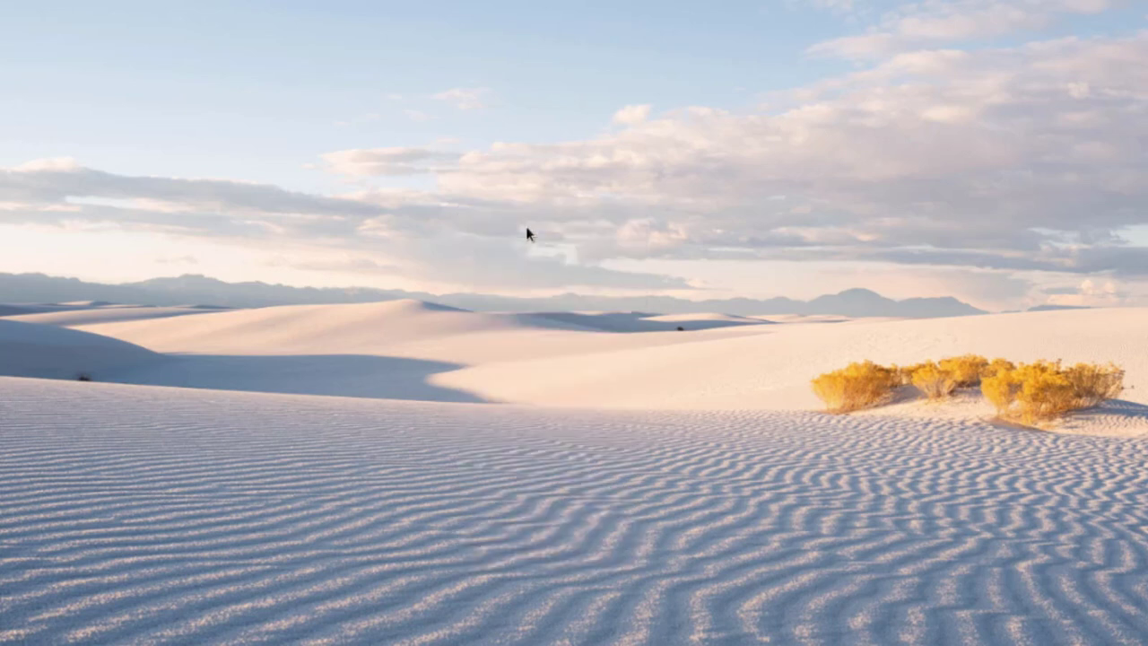
click(572, 134)
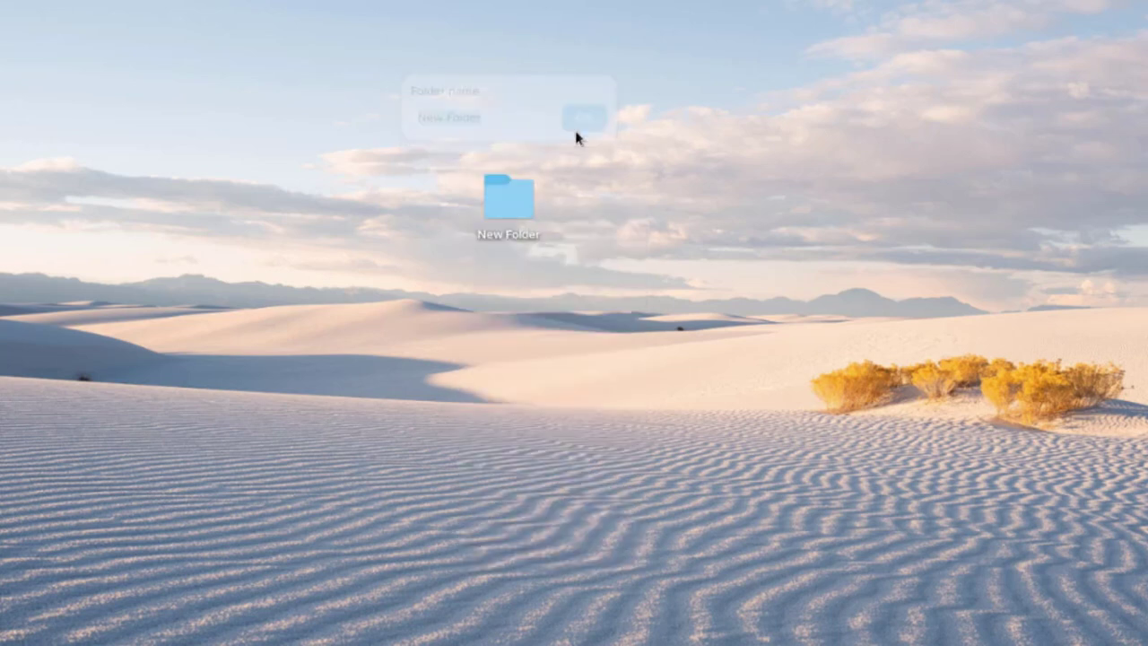
Step: Review New Folder's Permissions and Basic properties, then close the properties window
right_click(494, 191)
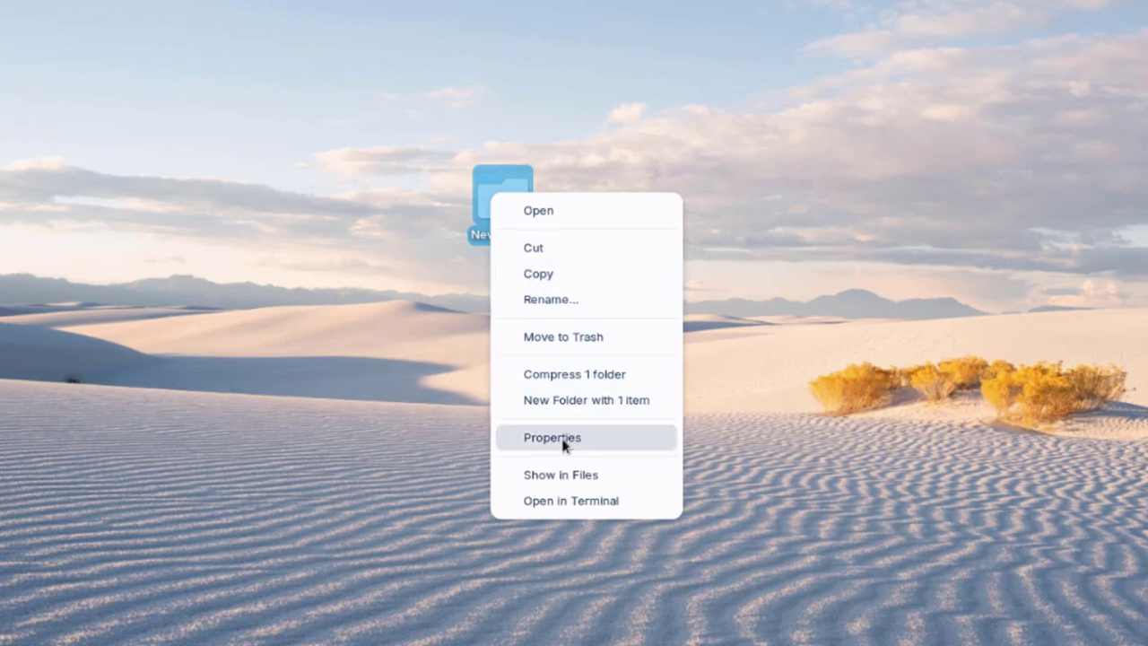
click(568, 440)
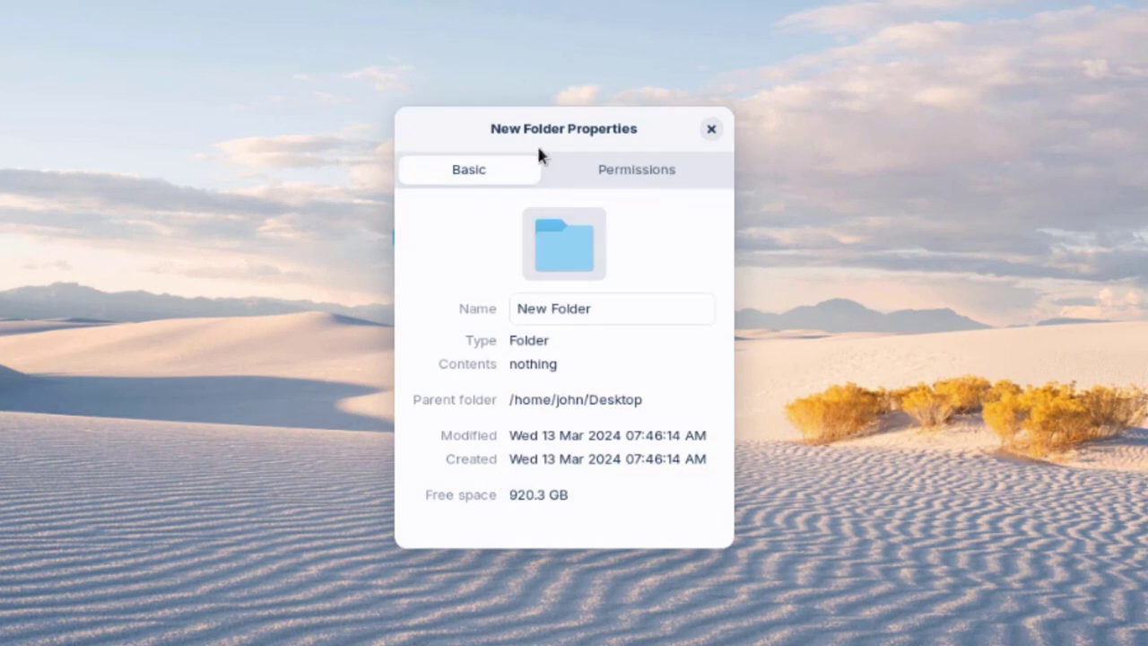
click(608, 170)
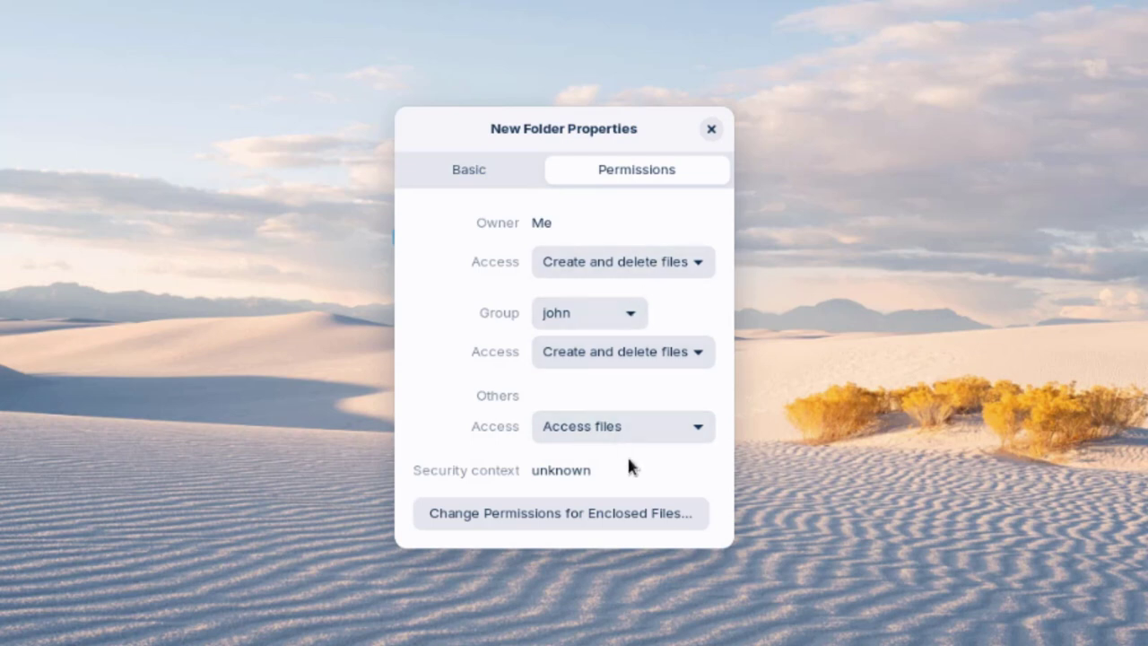
click(468, 171)
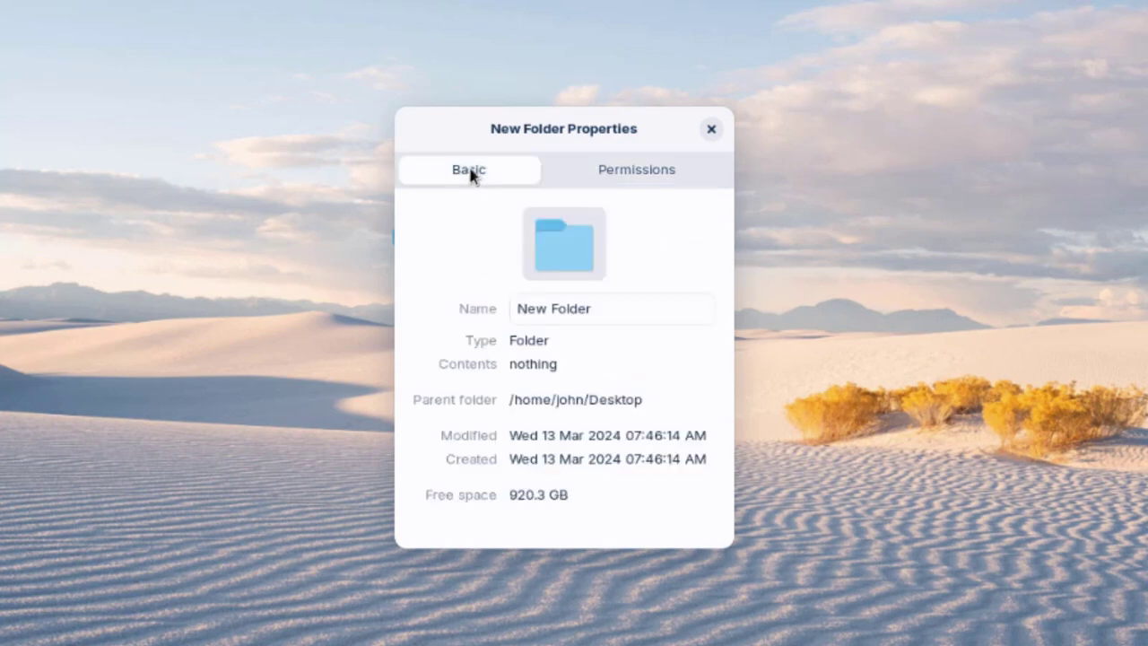
click(710, 129)
Step: Change the desktop background to the dark starry snow-capped mountain picture
right_click(582, 135)
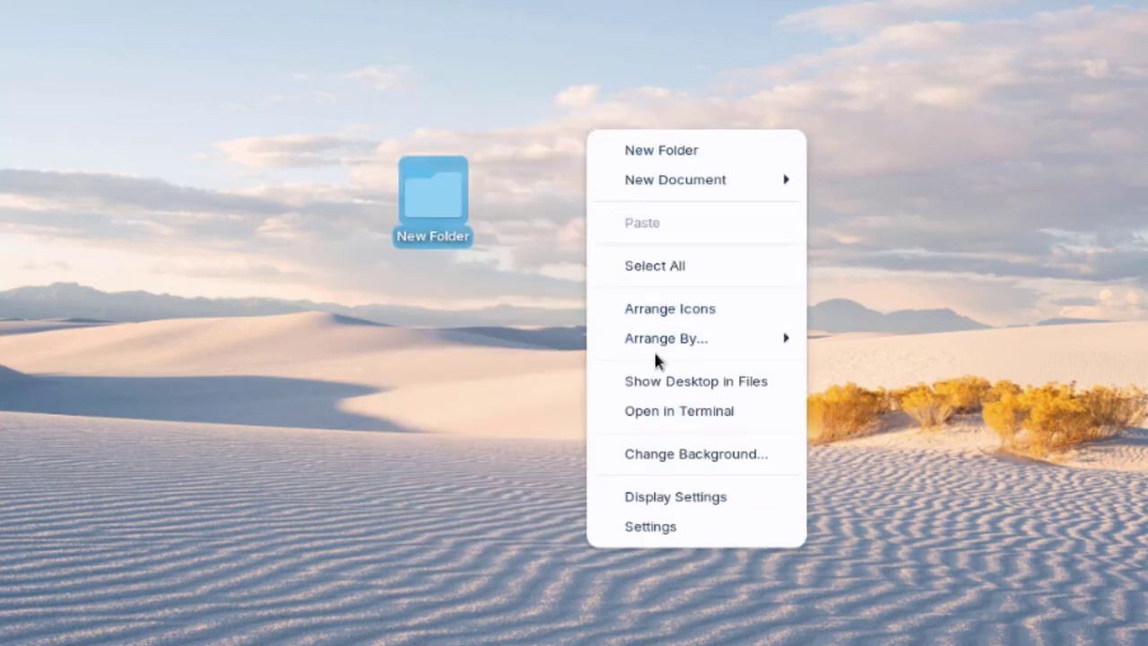
click(664, 453)
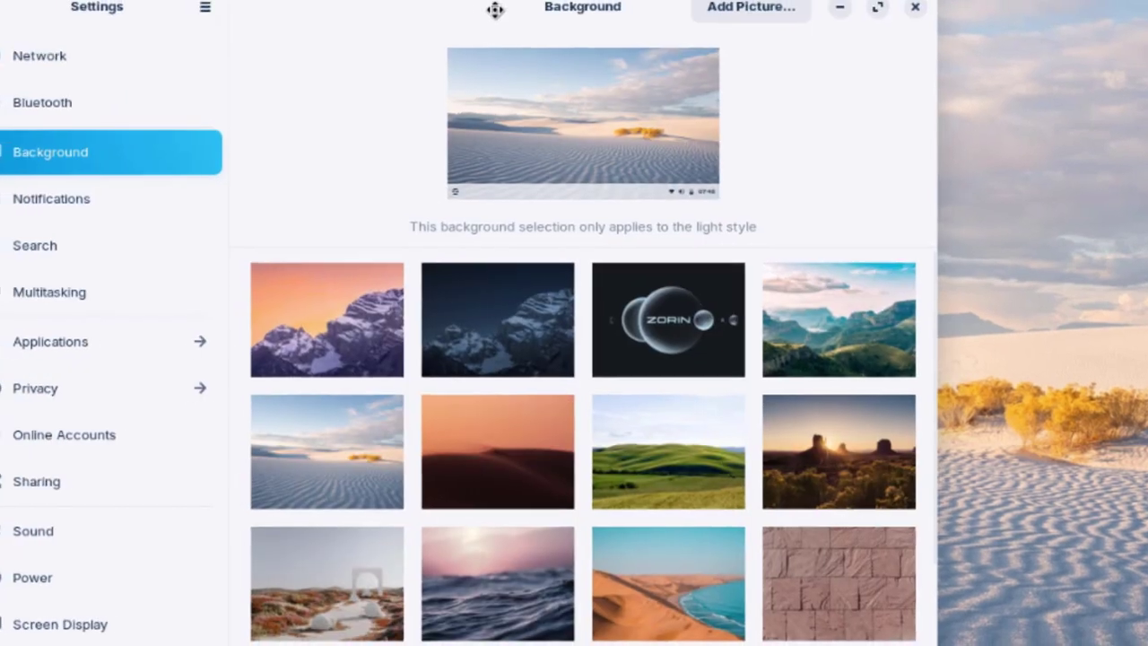
scroll(259, 286, down, 3)
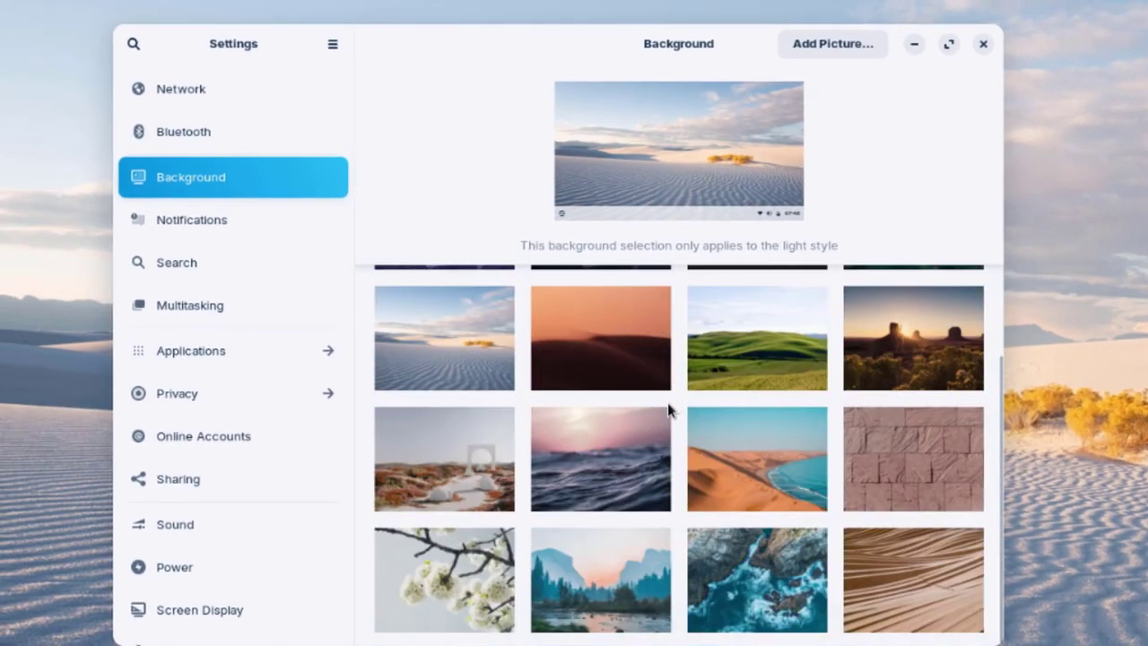
scroll(670, 410, up, 3)
click(587, 328)
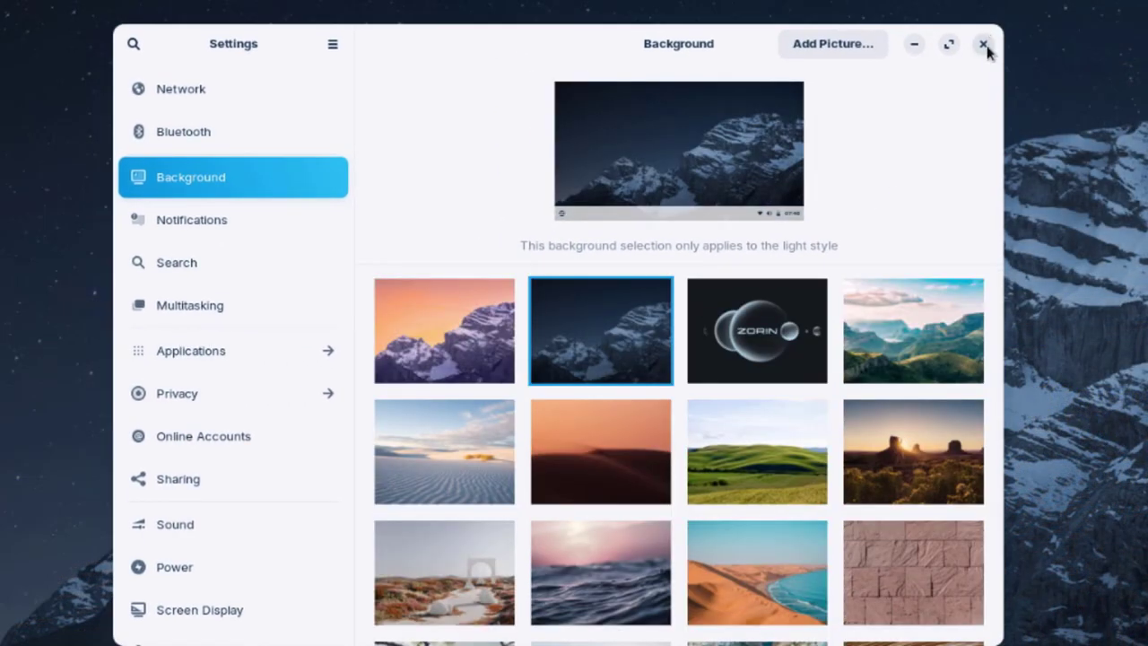
click(986, 43)
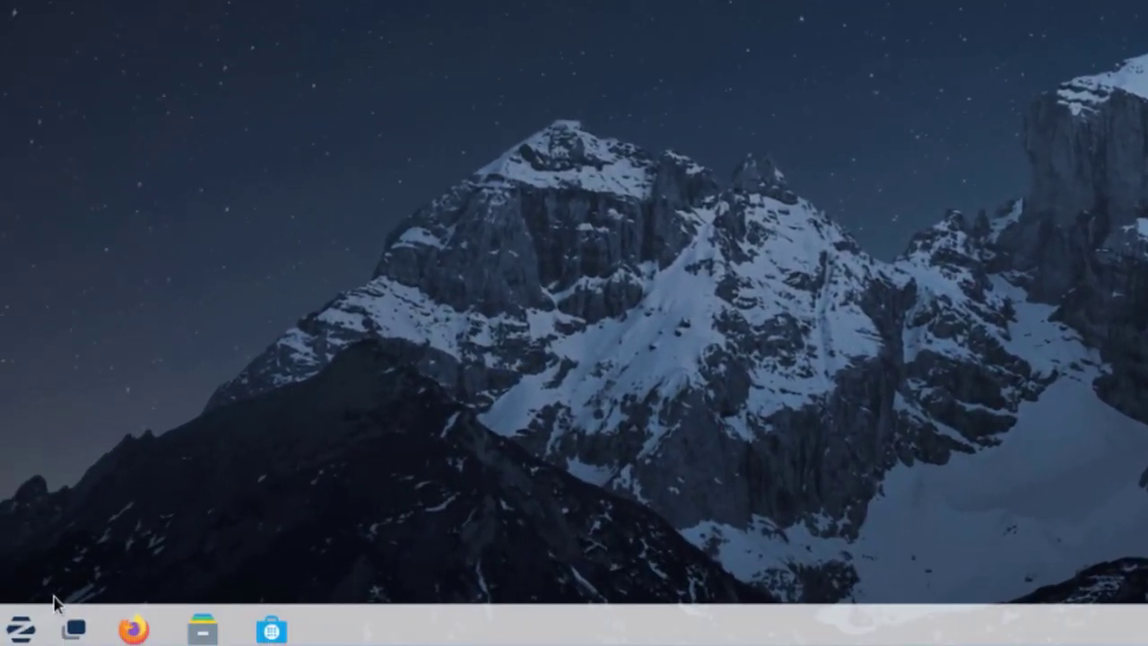
Step: Open the start menu and show its All Apps list of installed applications
click(22, 629)
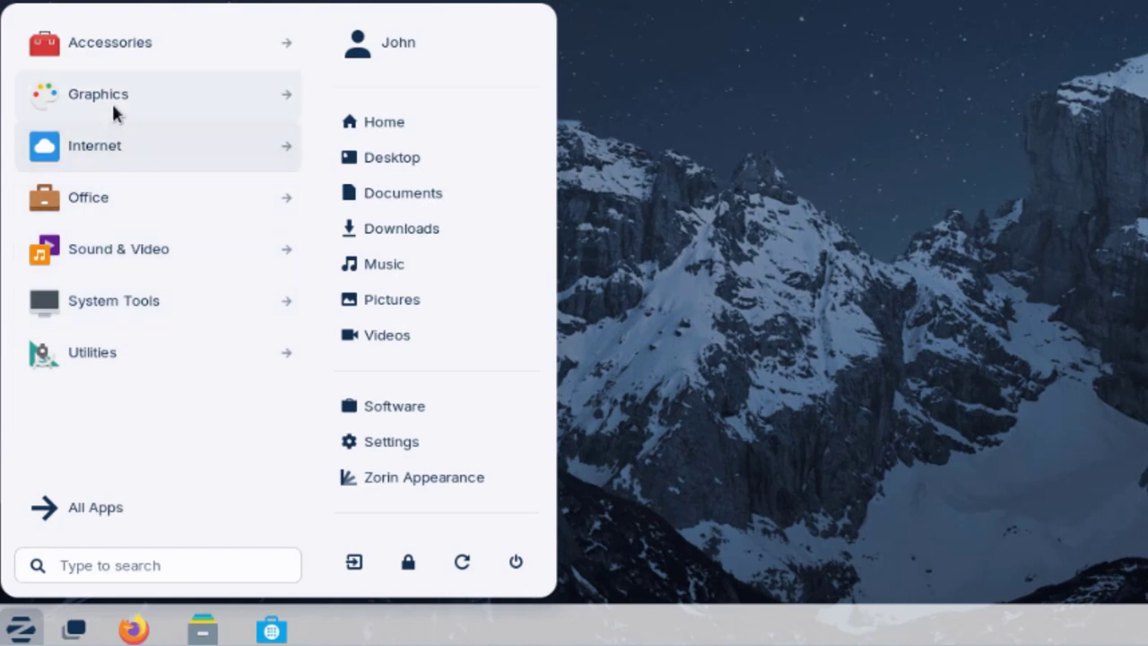
click(95, 509)
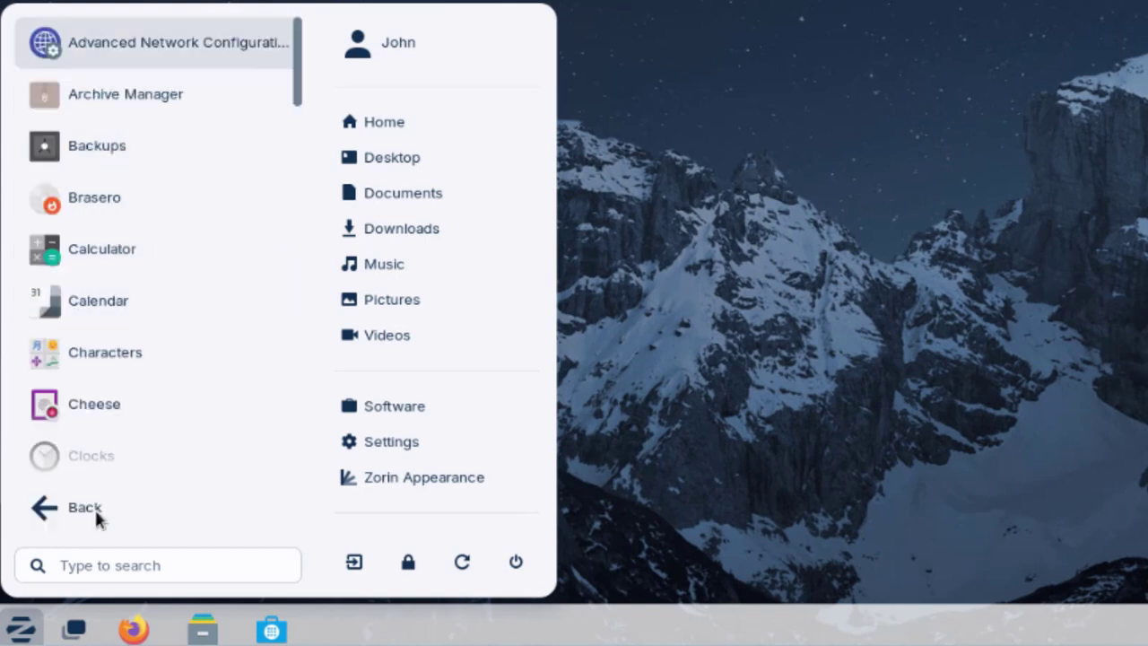
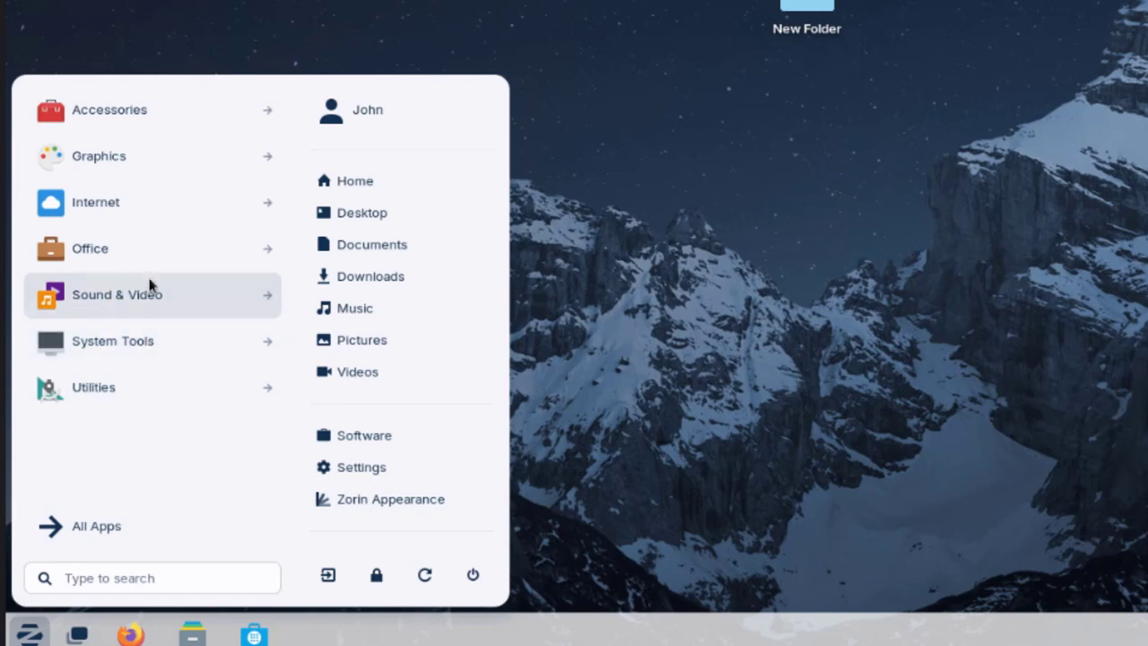
click(155, 260)
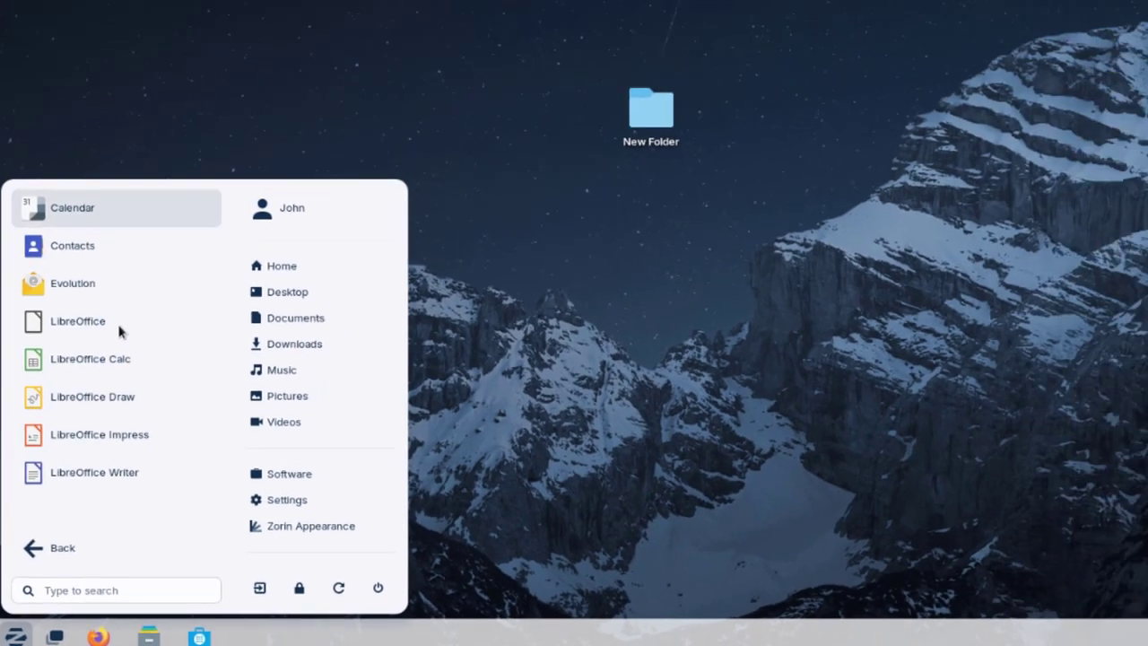
click(80, 305)
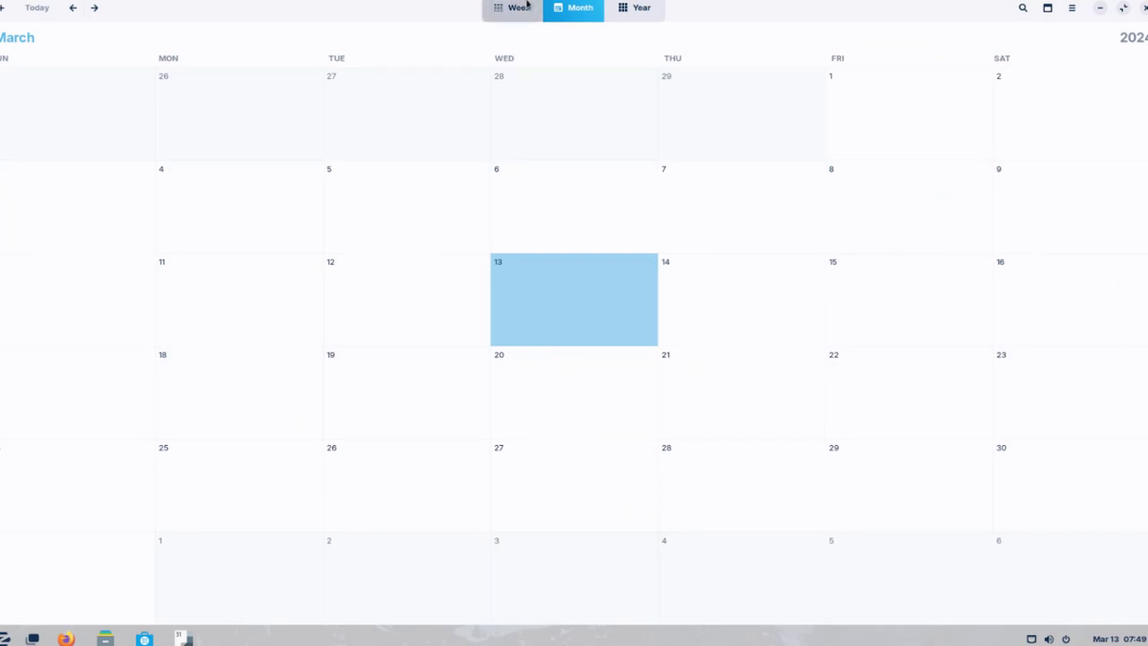
click(516, 8)
click(648, 11)
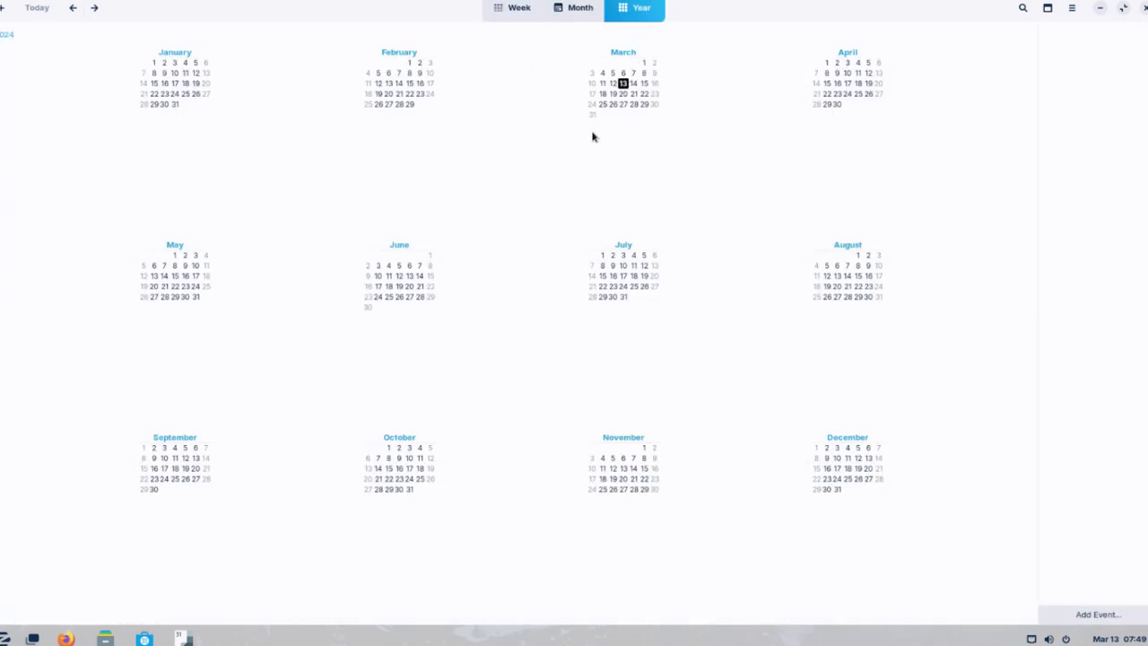
click(538, 8)
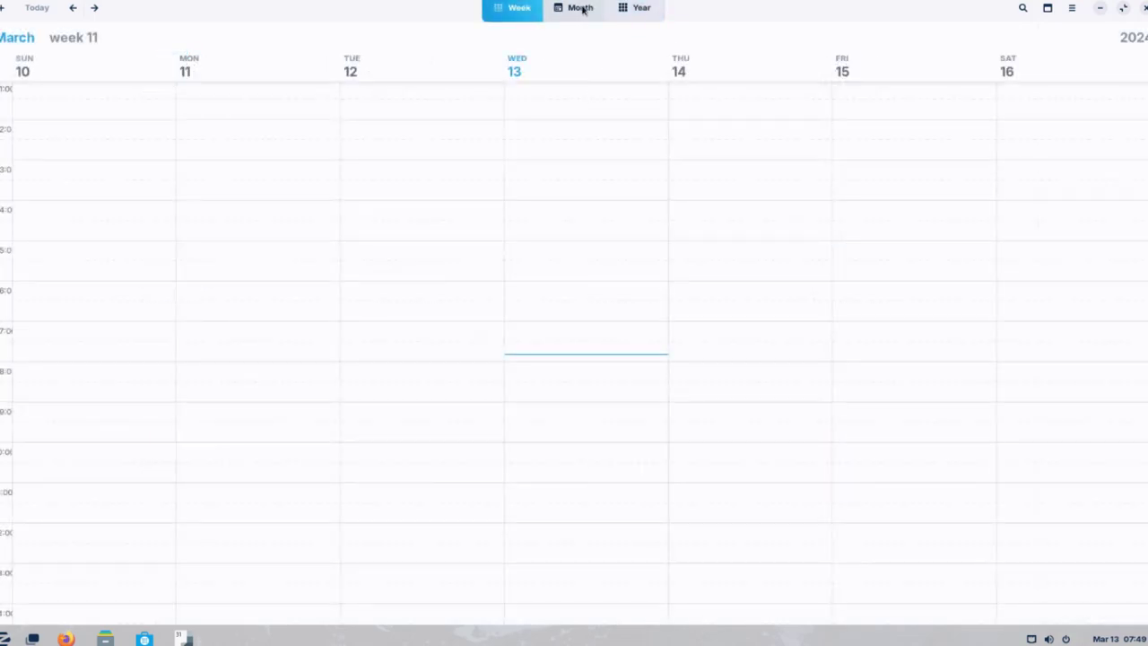
click(582, 8)
click(527, 279)
click(529, 289)
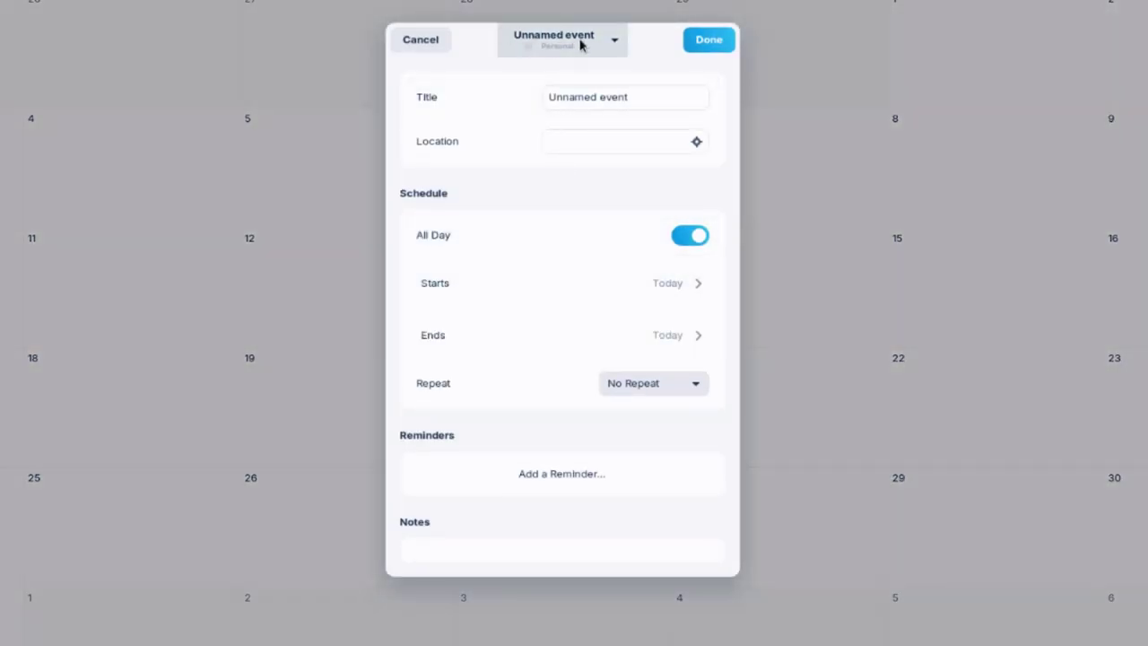
click(565, 474)
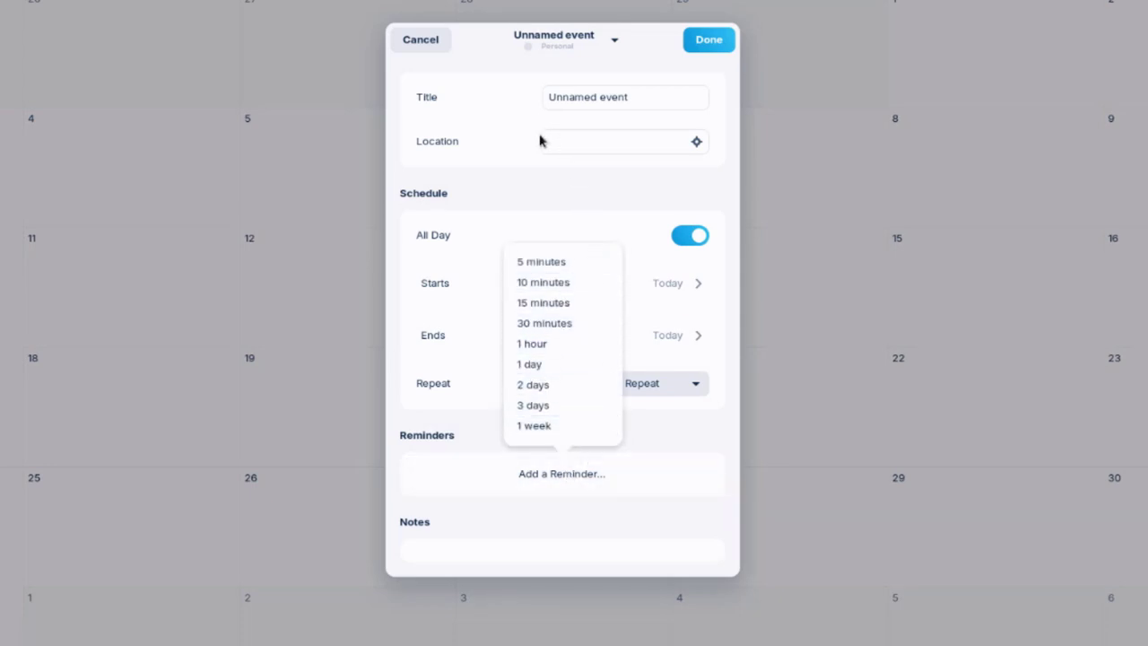
click(636, 385)
click(635, 386)
click(614, 39)
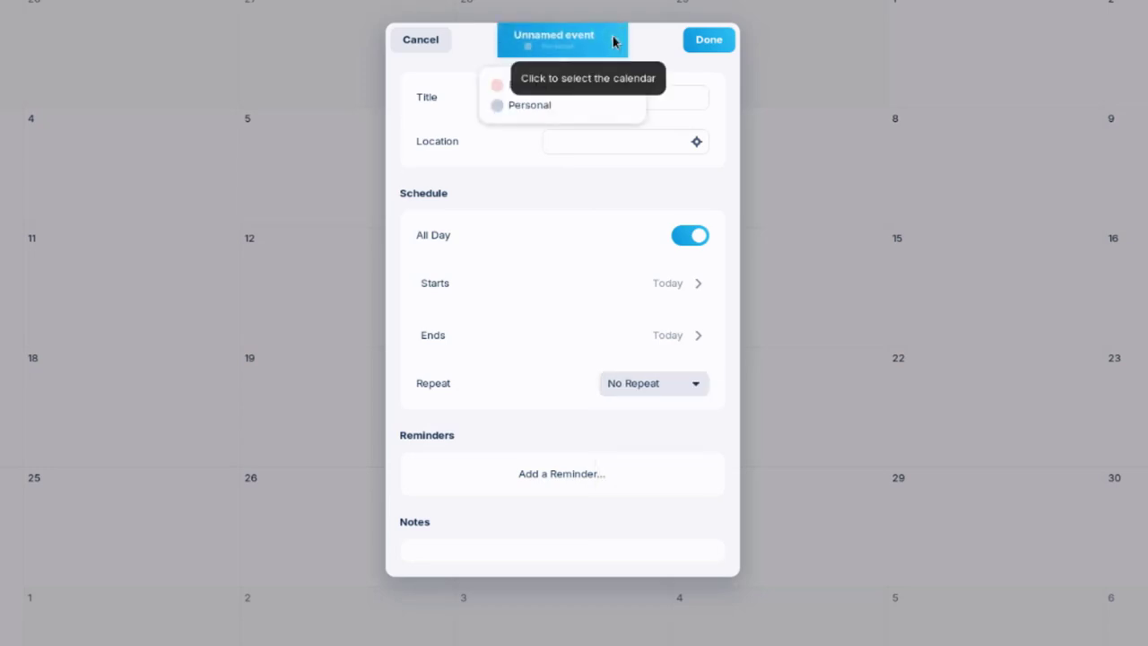
click(643, 85)
click(639, 90)
drag(639, 91, 558, 87)
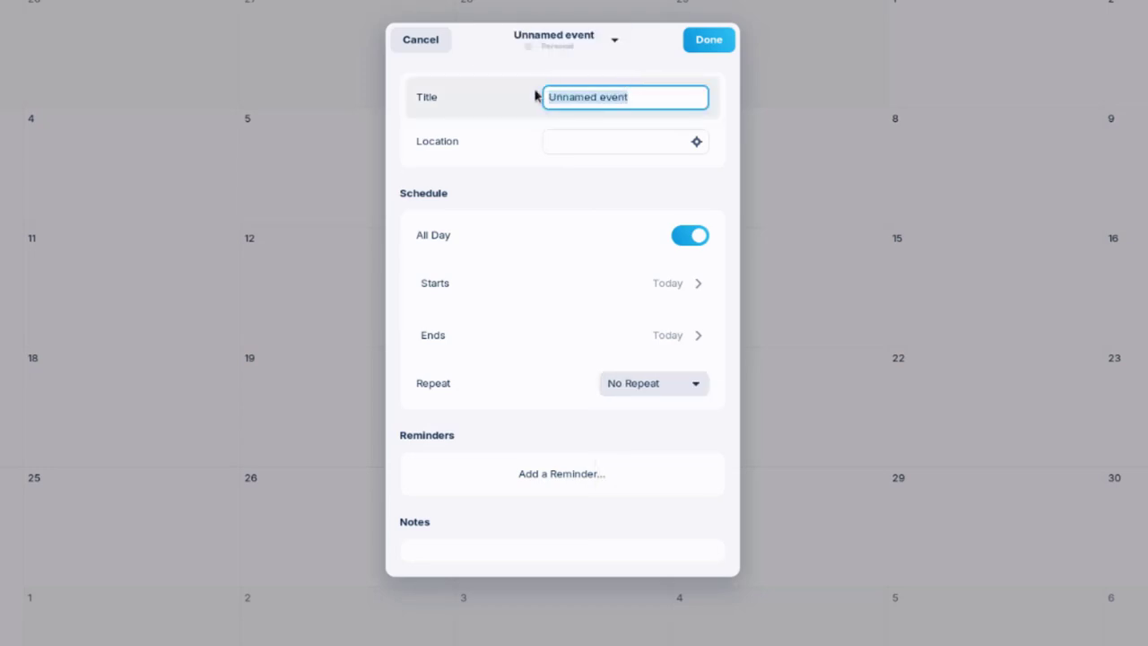
text(Monday)
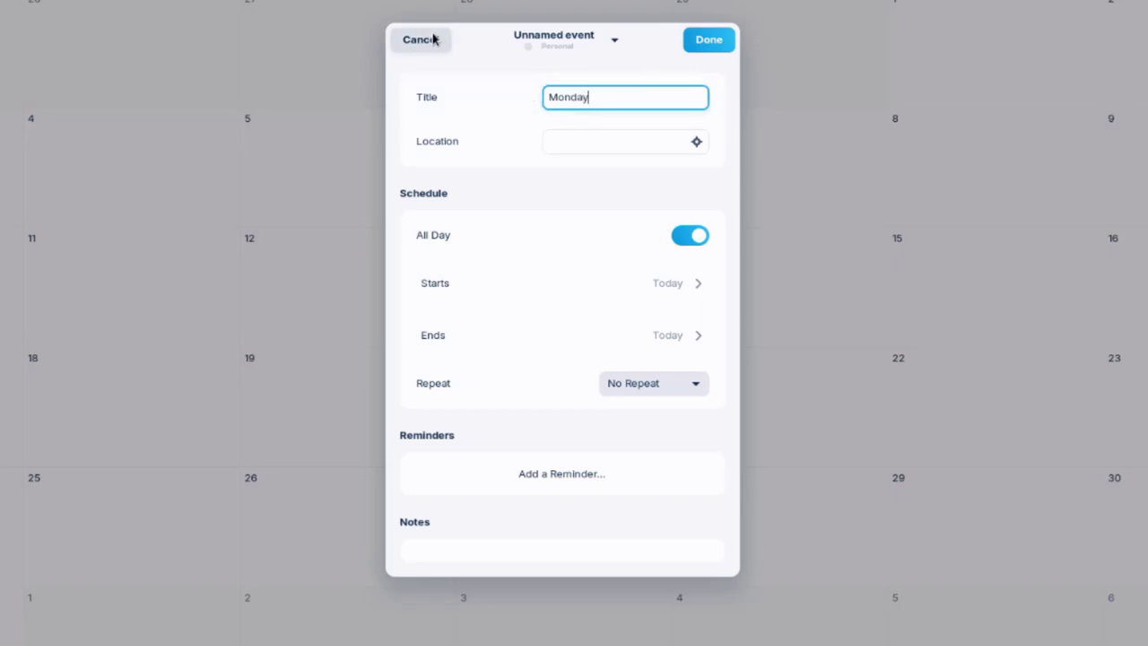
click(431, 39)
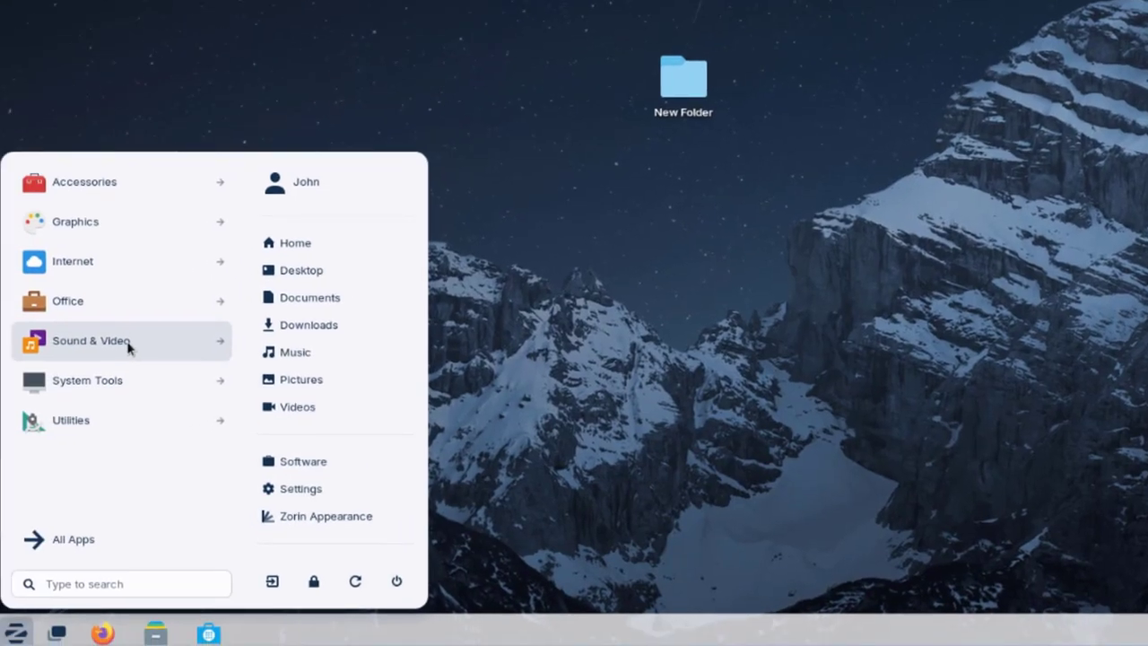
click(130, 340)
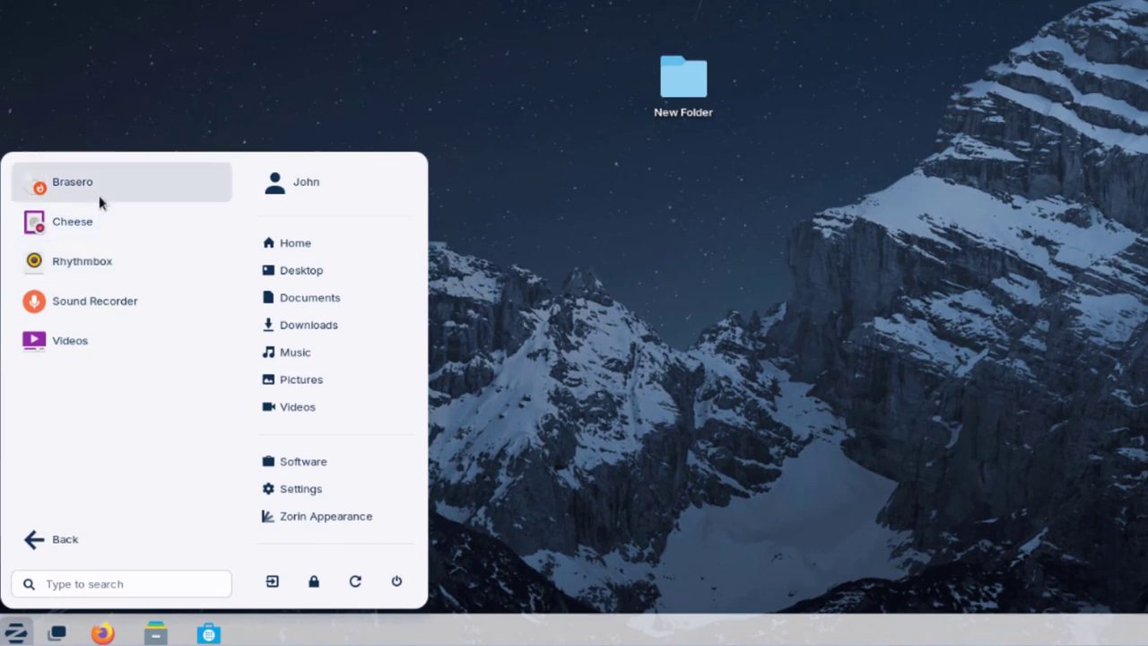
click(104, 306)
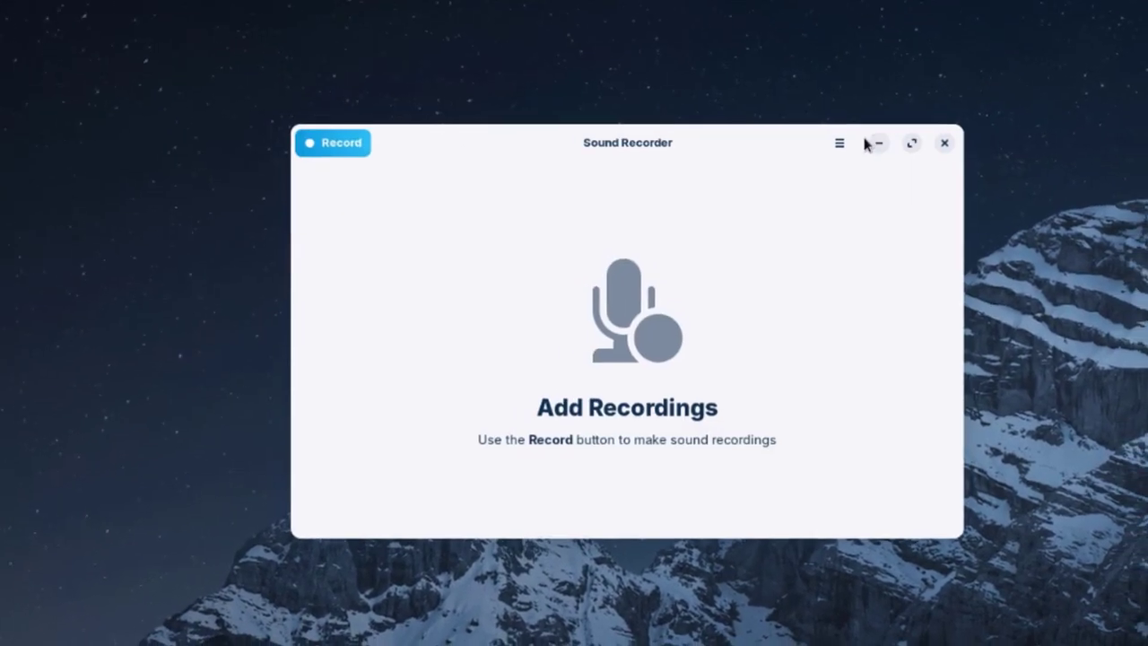
click(839, 142)
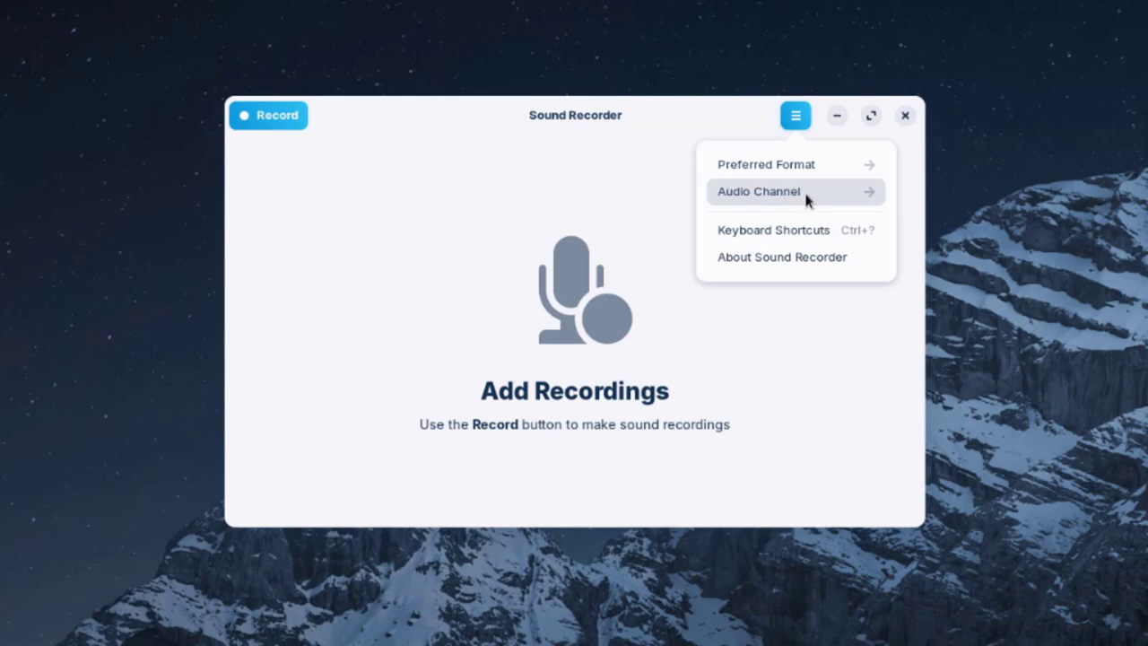
click(898, 126)
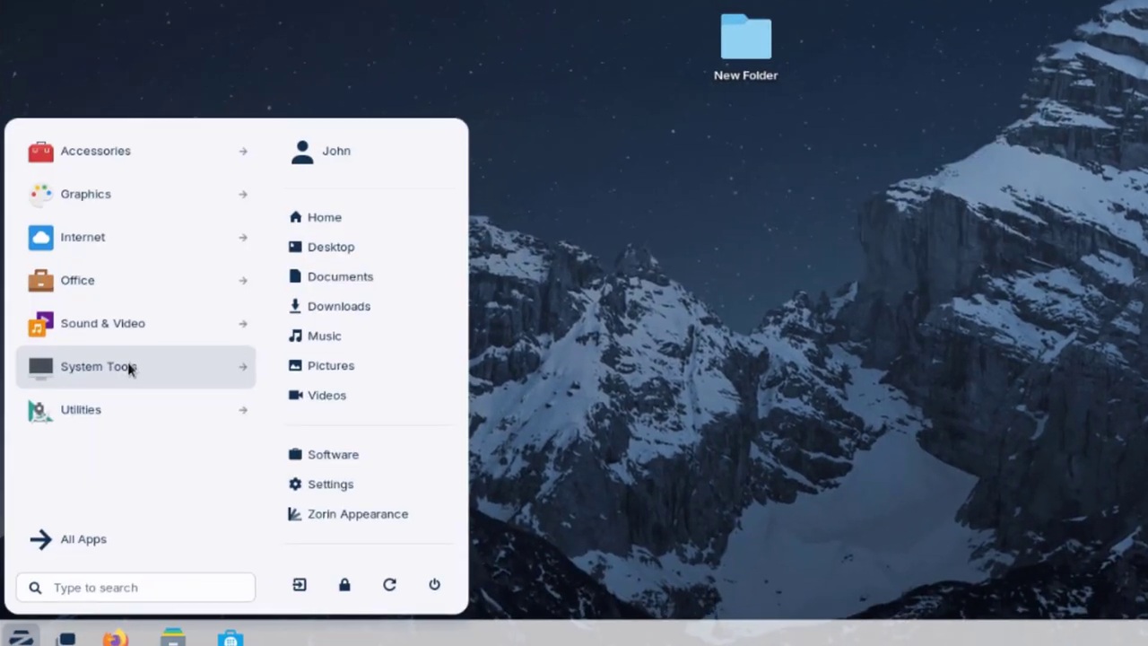
click(135, 361)
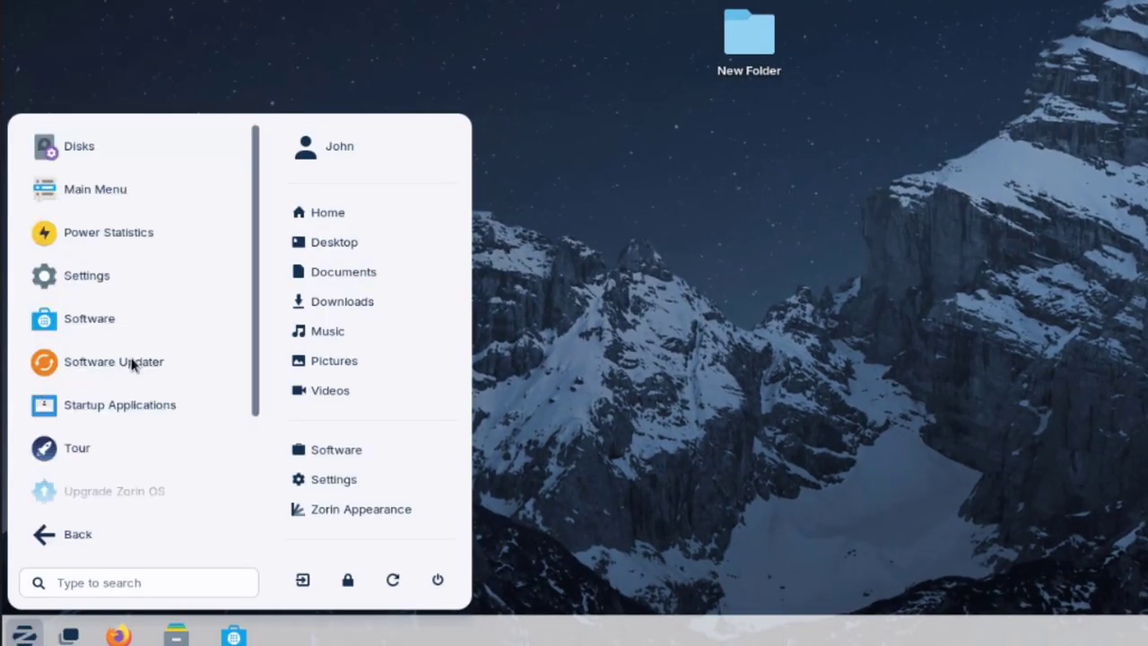
click(111, 149)
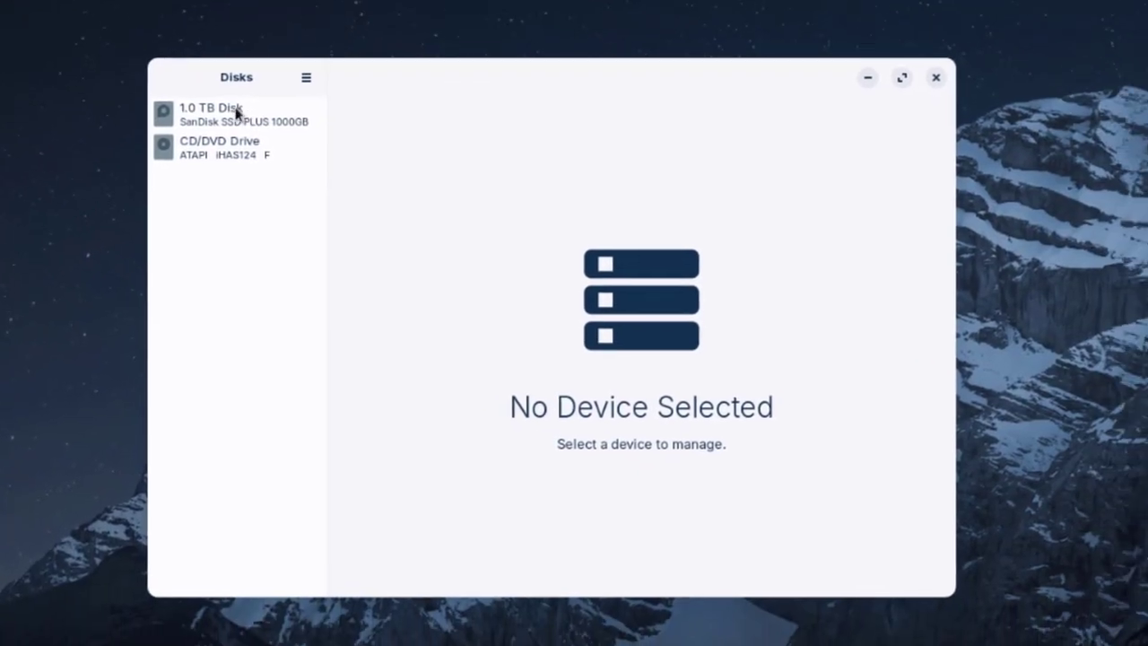
click(238, 112)
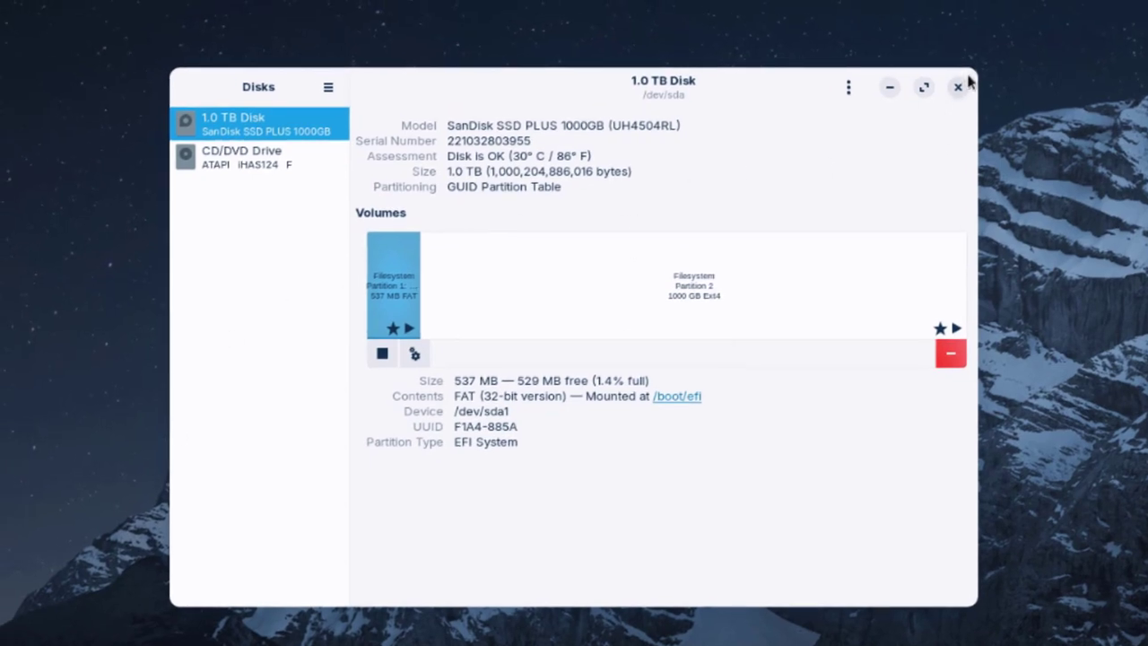
click(958, 87)
click(18, 634)
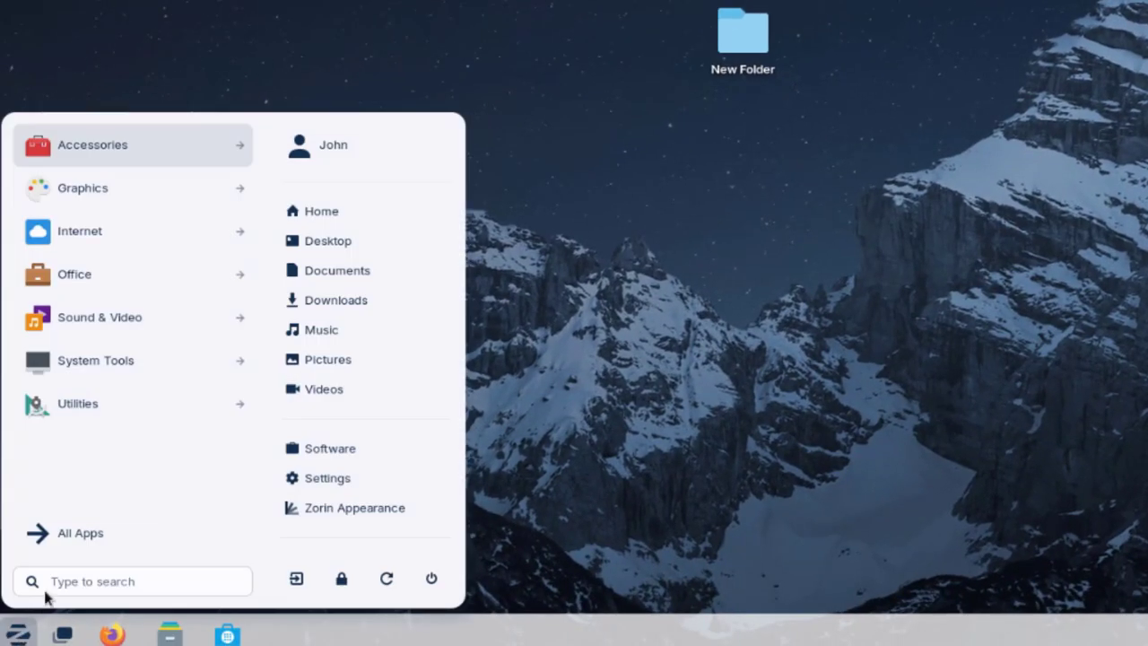
click(69, 403)
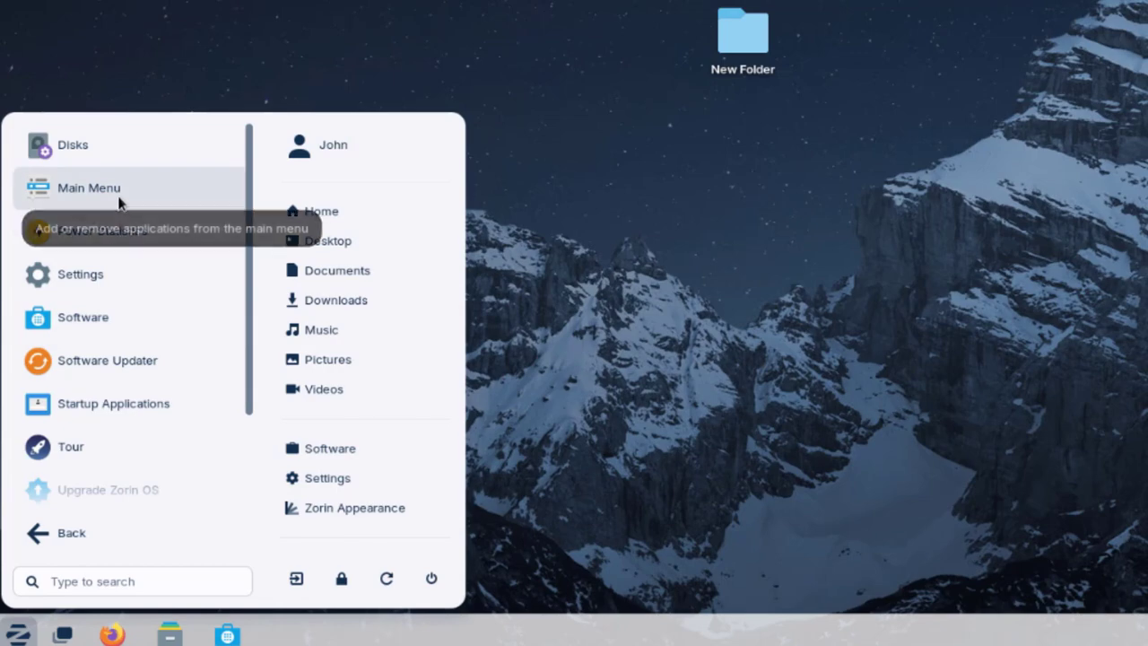
click(120, 199)
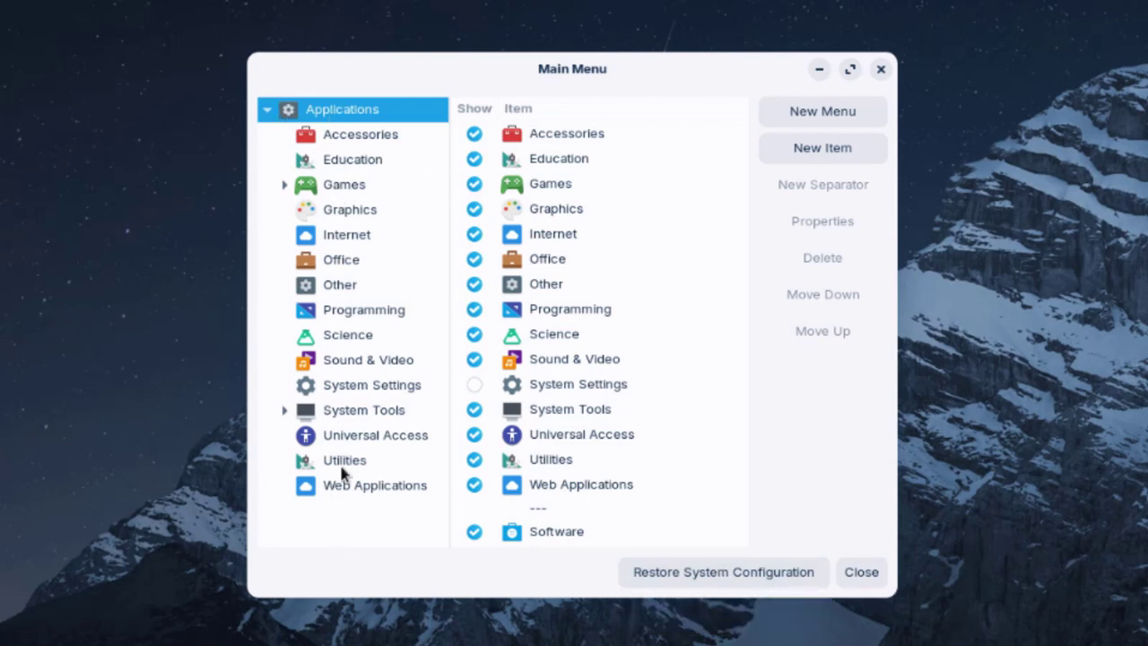
click(343, 133)
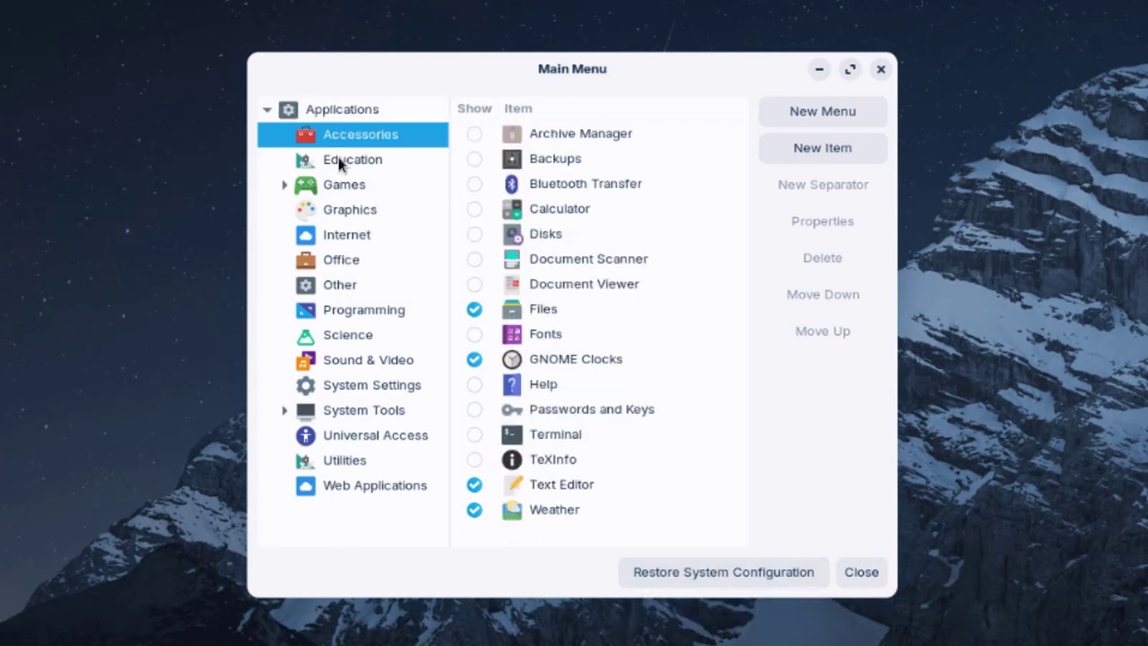
click(340, 166)
click(341, 181)
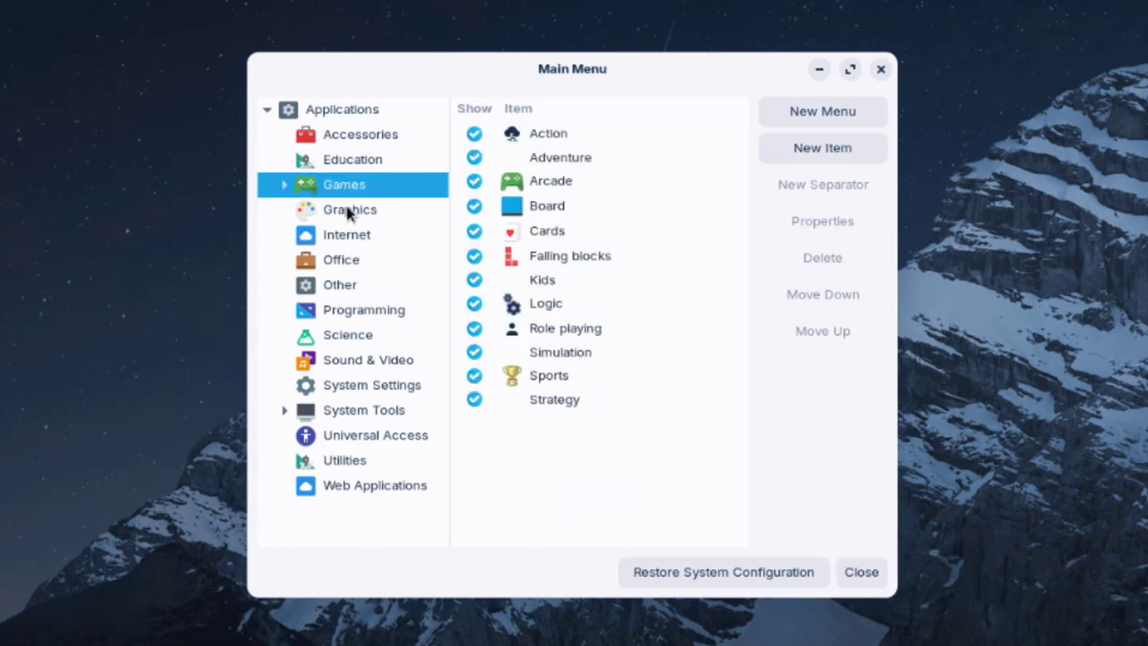
click(350, 212)
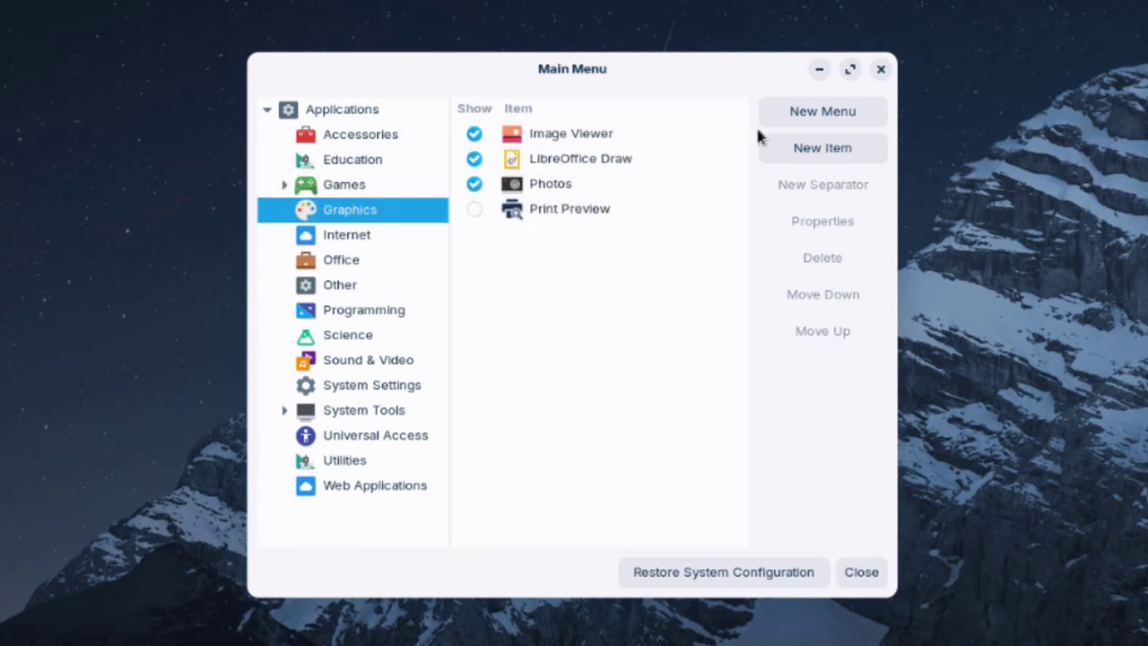
click(804, 115)
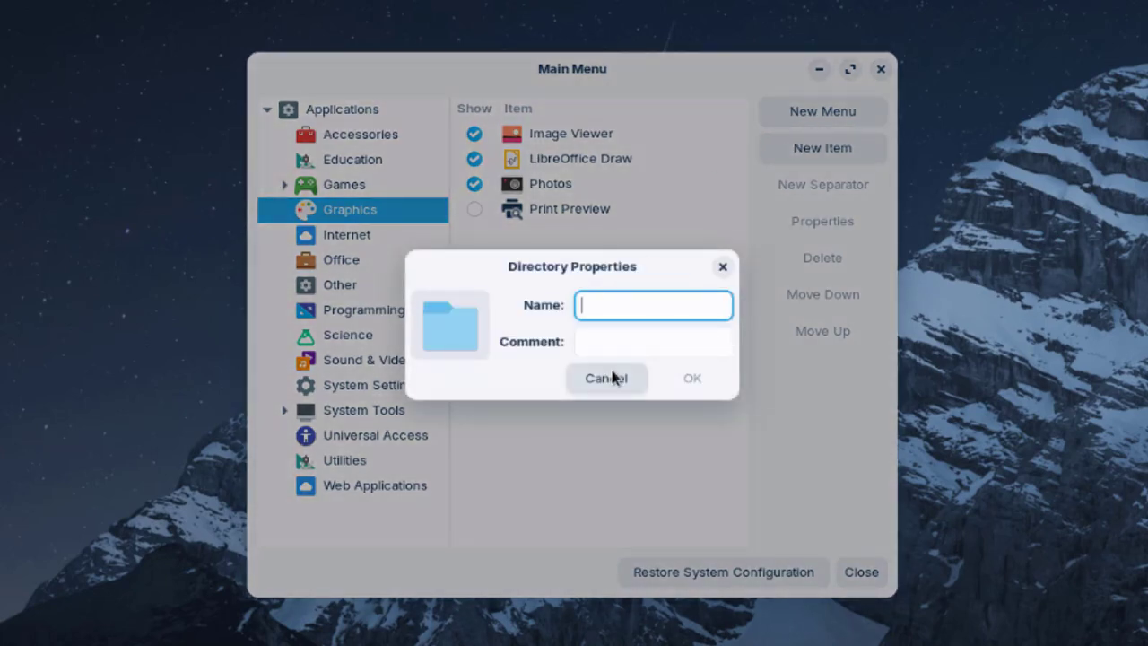
click(605, 376)
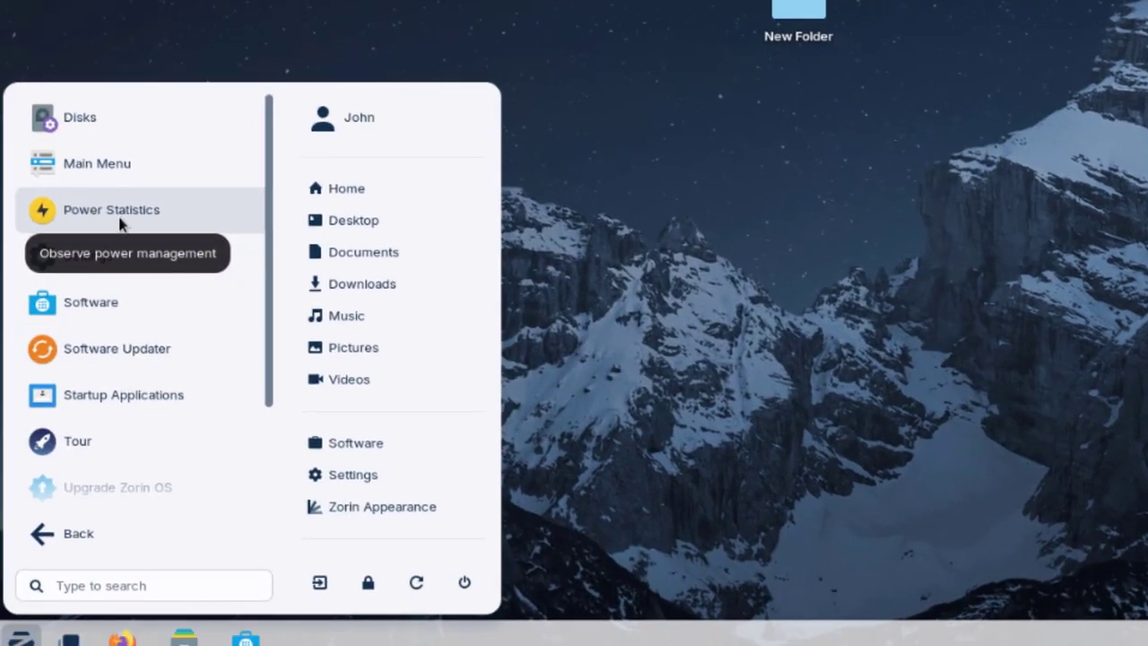
Step: Open Settings and browse the Network, Bluetooth, Background and Notifications pages
click(113, 260)
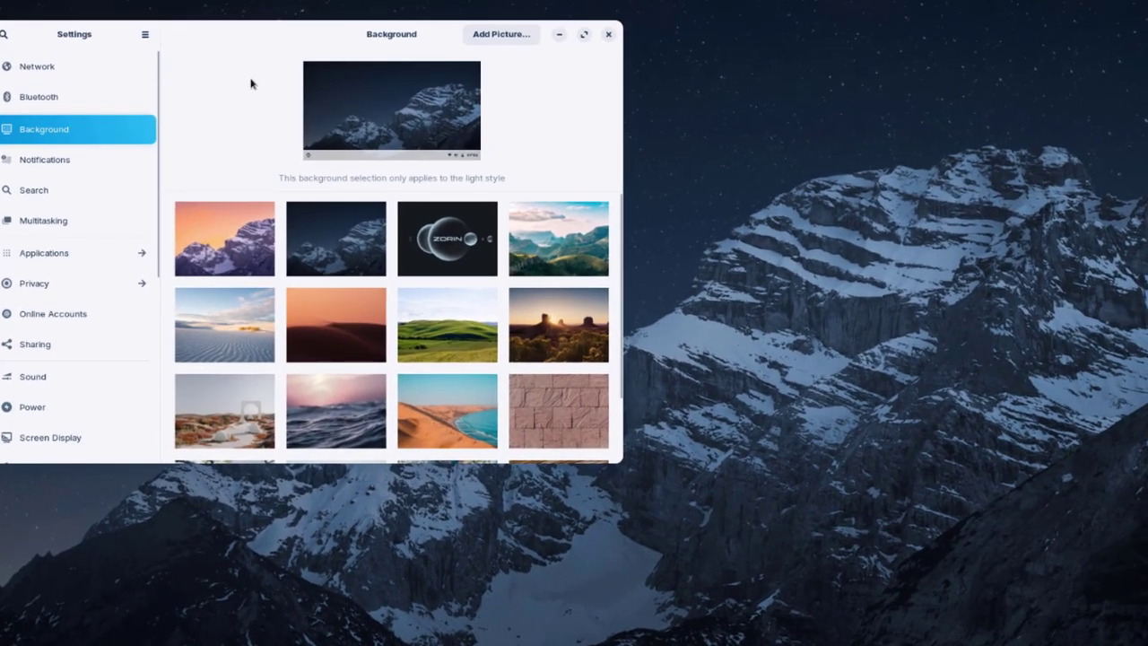
click(72, 69)
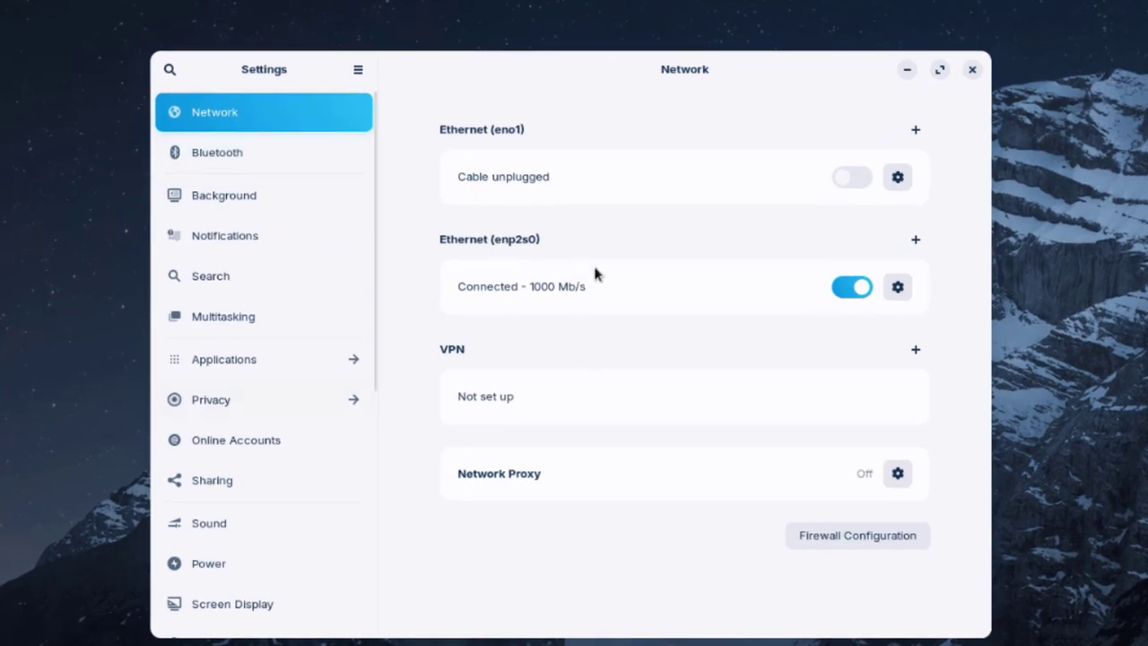
click(309, 152)
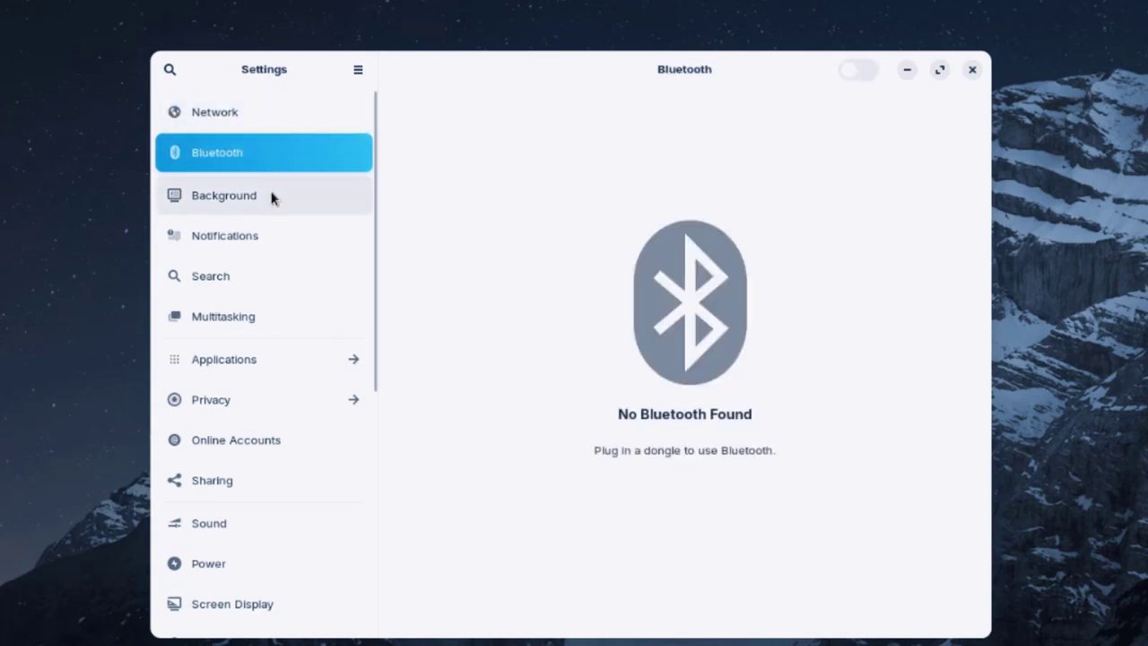
click(273, 198)
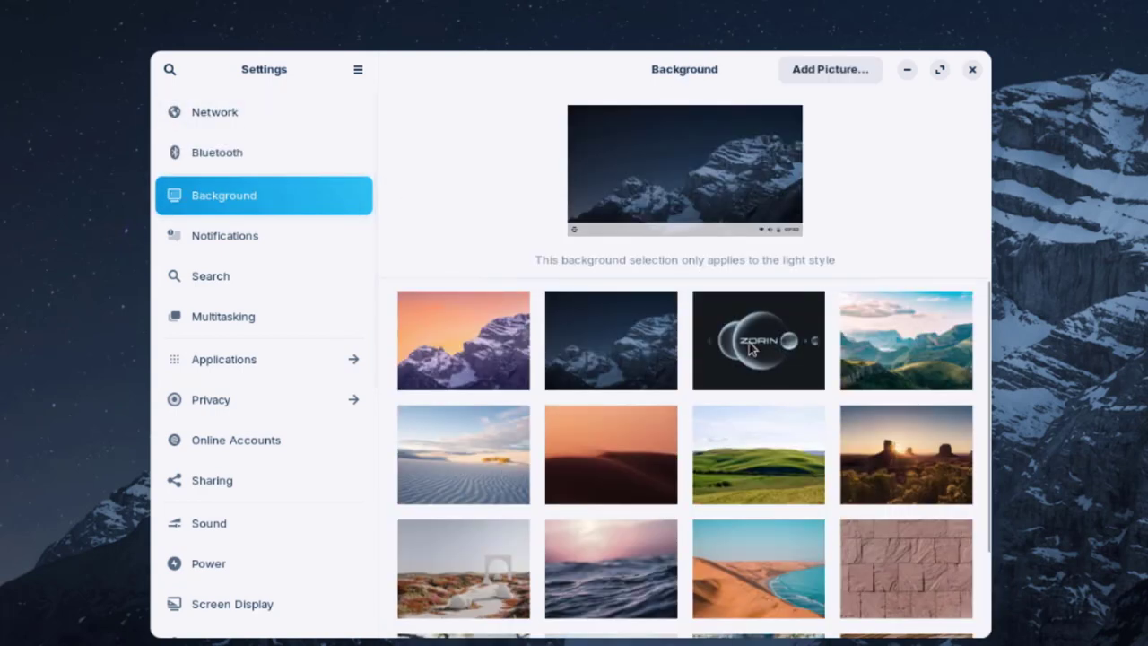
click(330, 233)
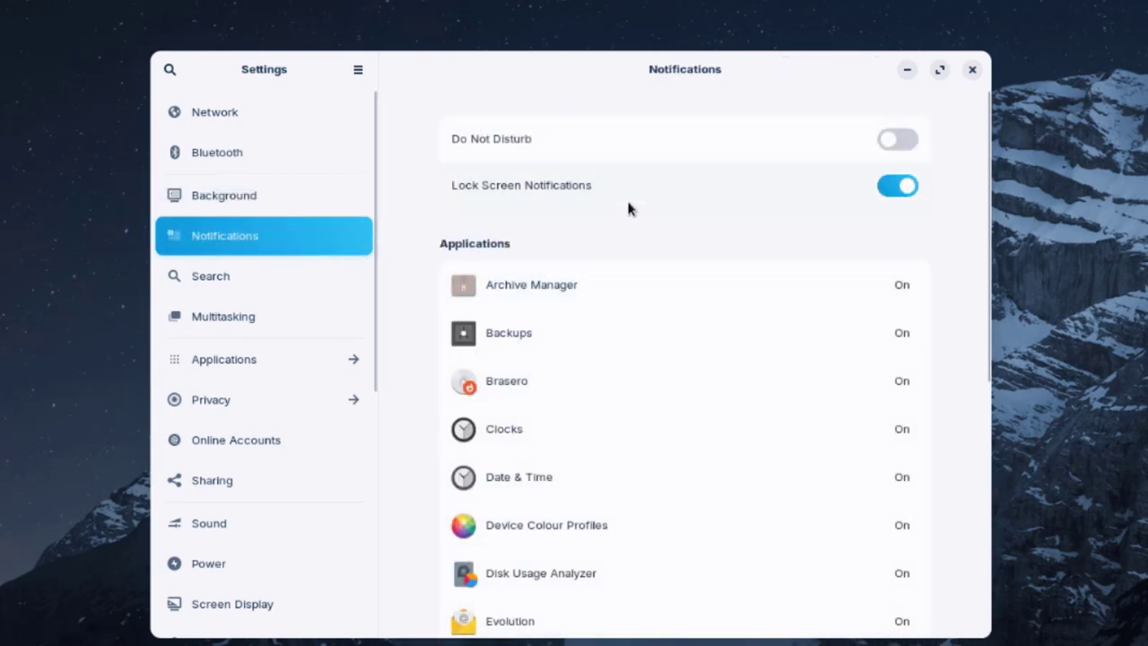
Step: Maximize the Settings window, look over the Notifications page, and open Search
double_click(592, 70)
scroll(879, 354, down, 4)
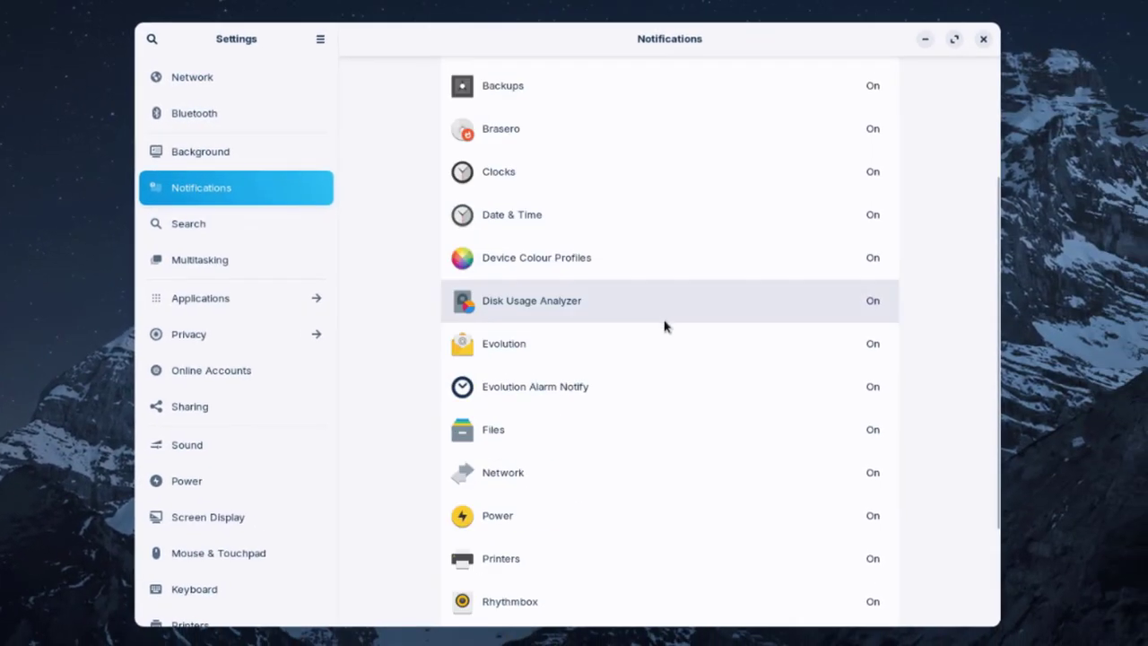
scroll(879, 373, up, 3)
scroll(668, 339, up, 2)
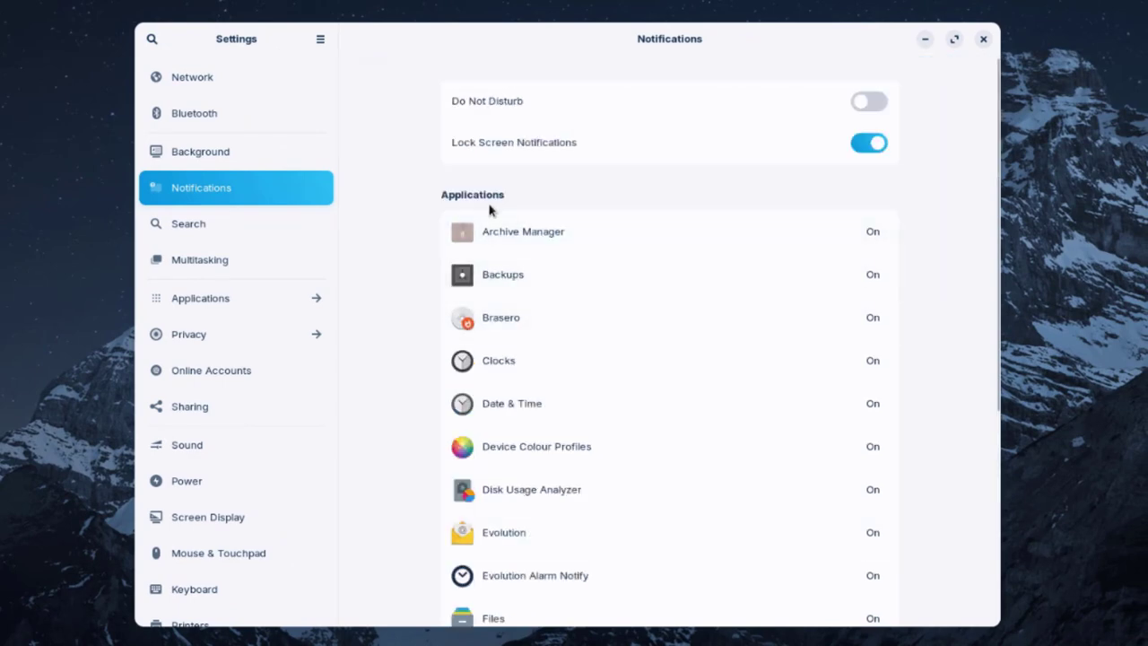
scroll(619, 366, down, 5)
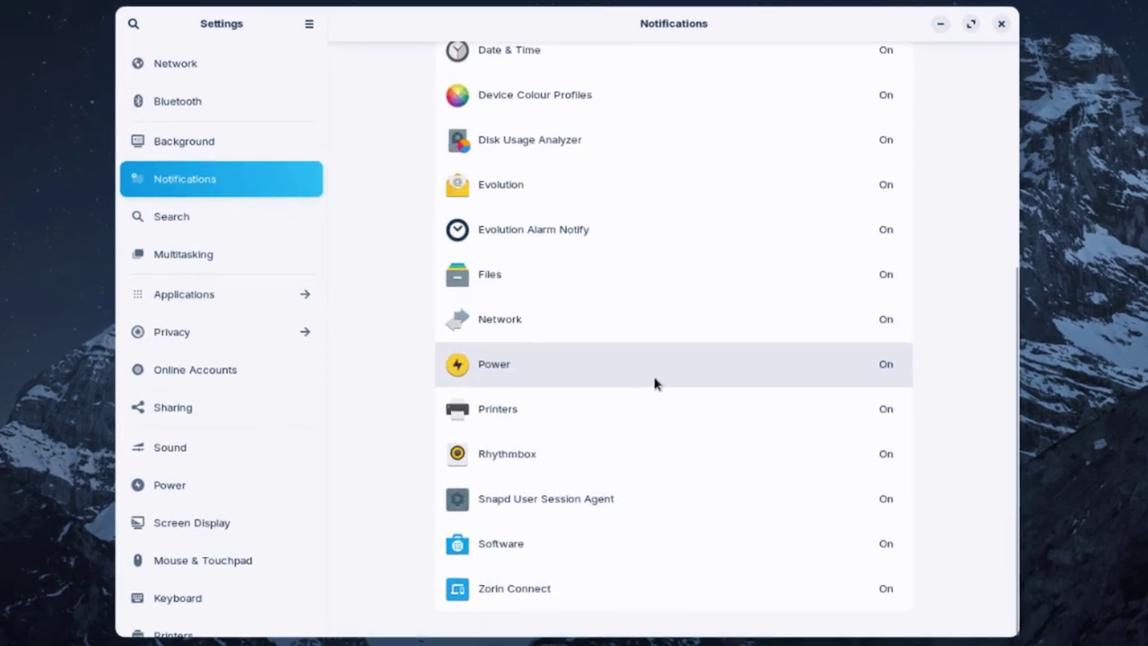
scroll(632, 399, up, 2)
scroll(643, 423, up, 3)
click(235, 215)
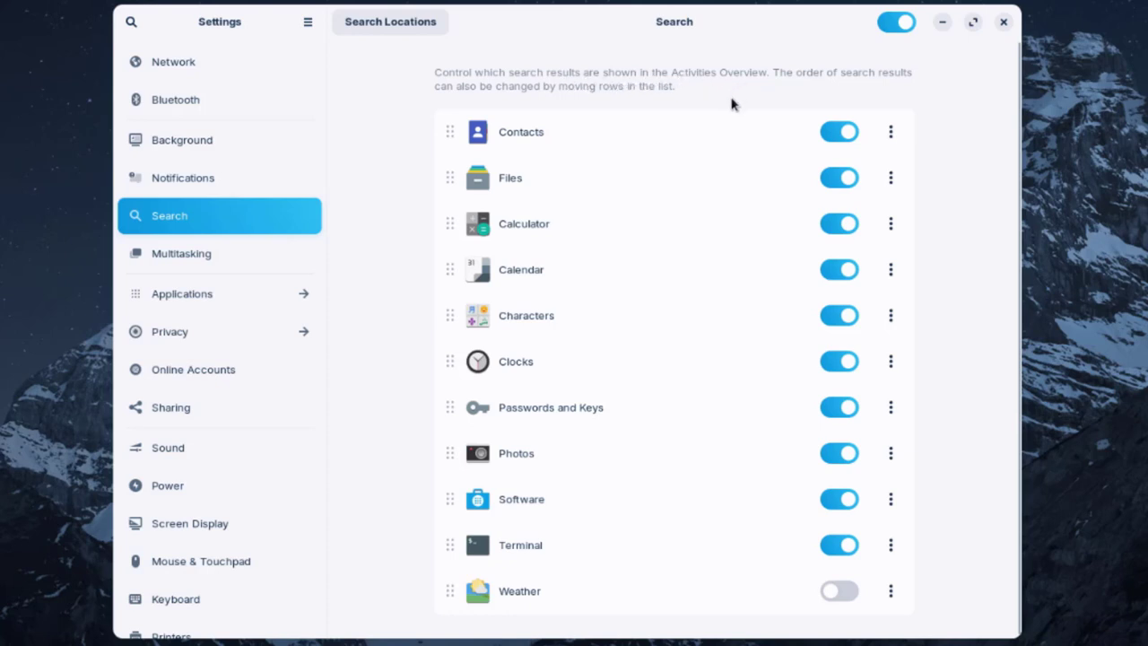
Step: Browse the Multitasking page and open the Applications page
key(Down)
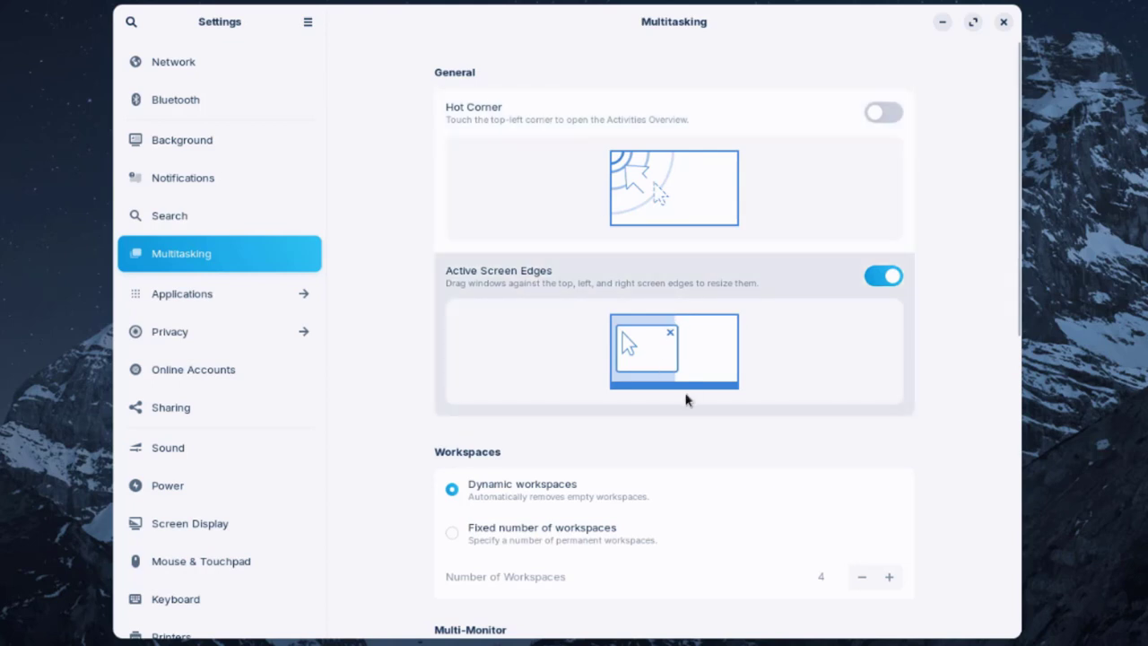
scroll(685, 399, down, 3)
scroll(688, 398, down, 2)
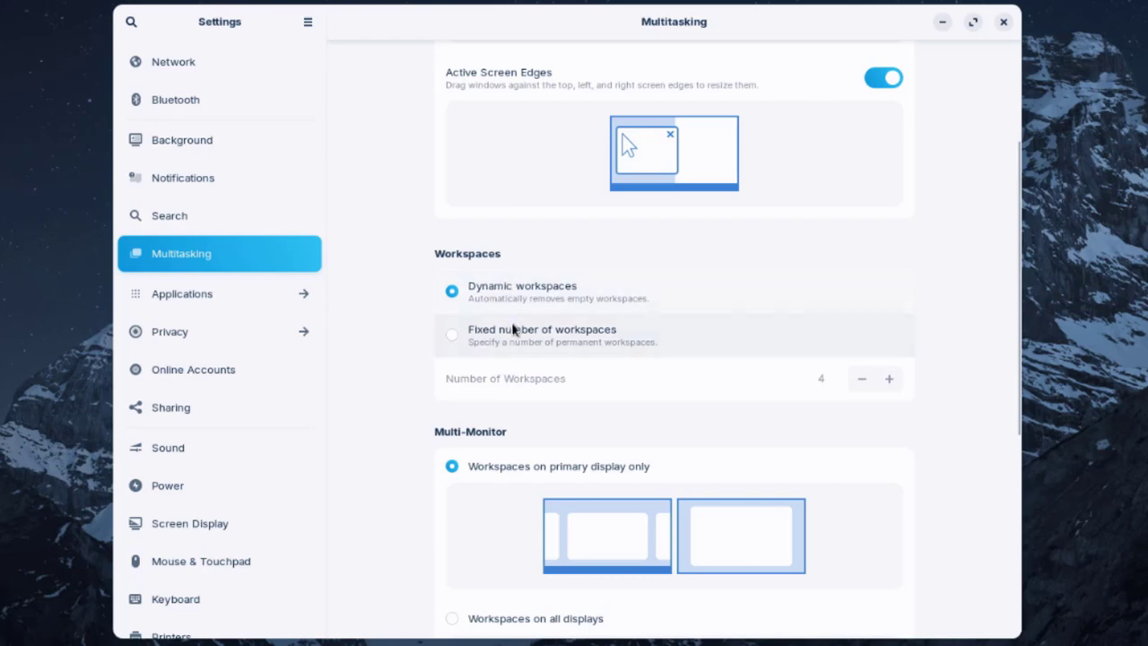
scroll(520, 333, down, 3)
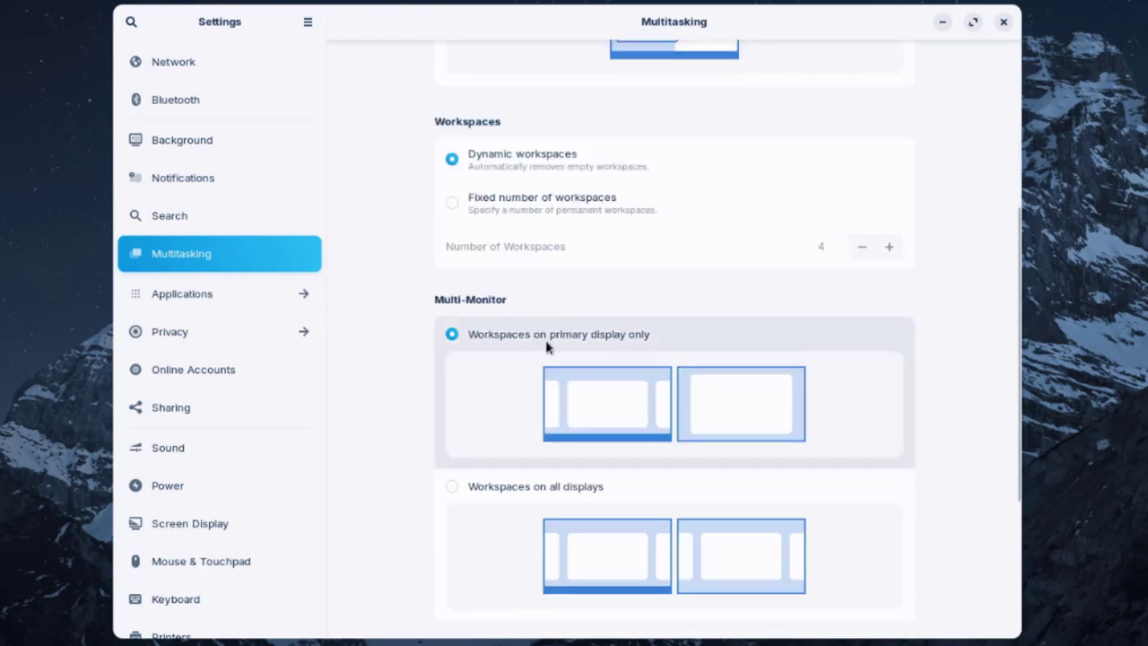
scroll(676, 476, down, 6)
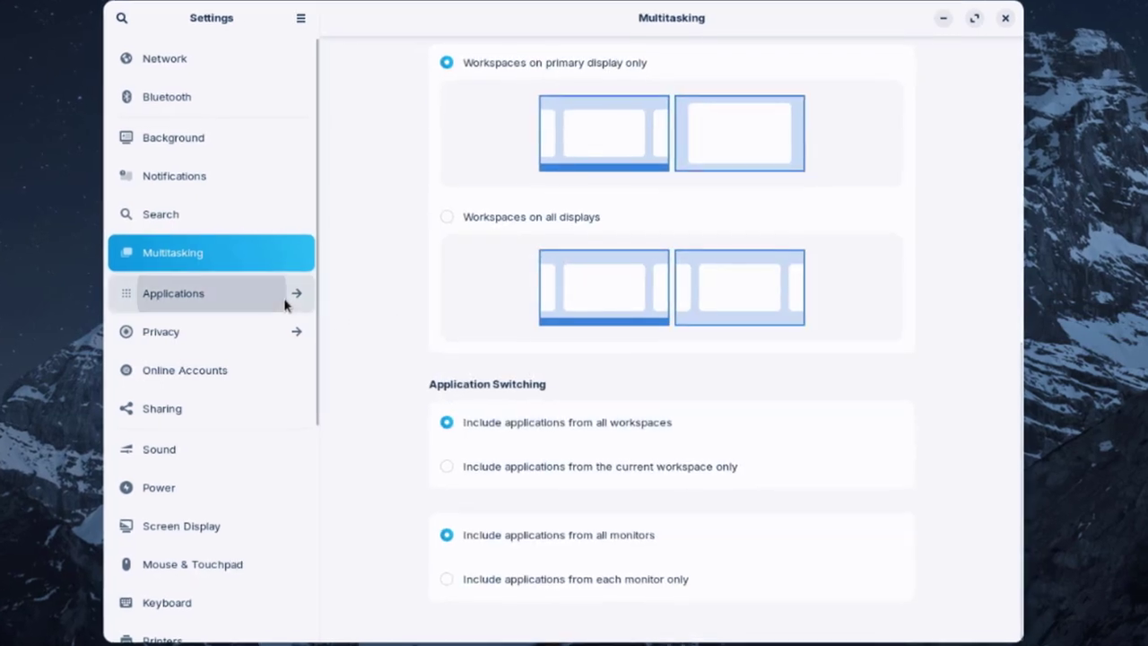
click(284, 305)
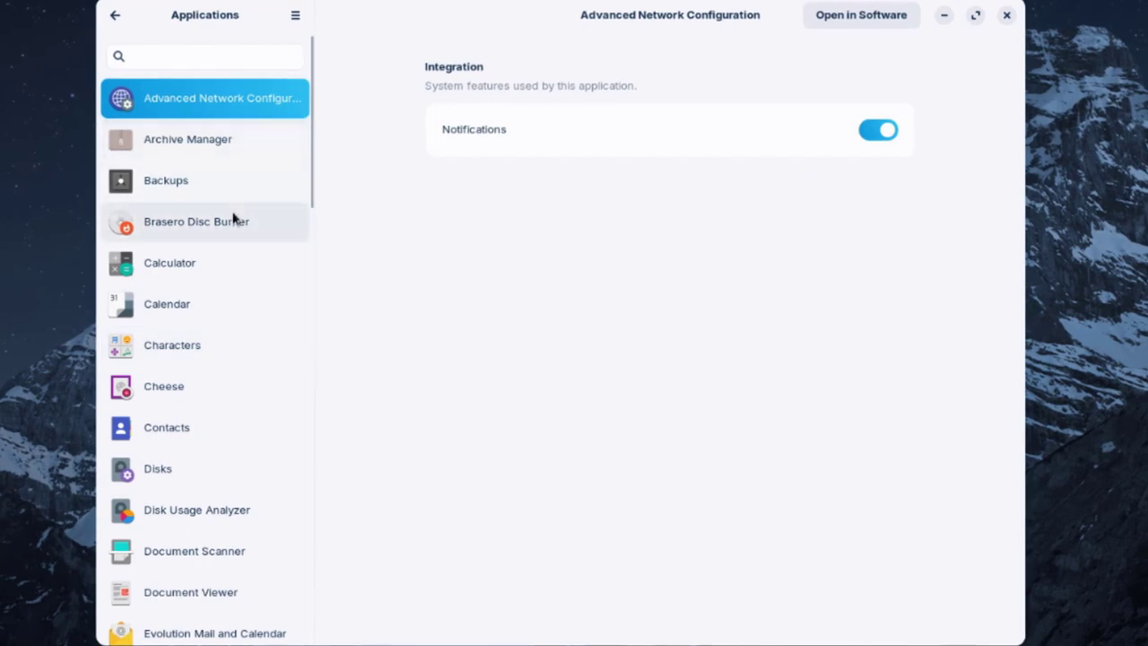
Step: Scroll through the per-application settings list and return to the main settings list
scroll(222, 395, down, 2)
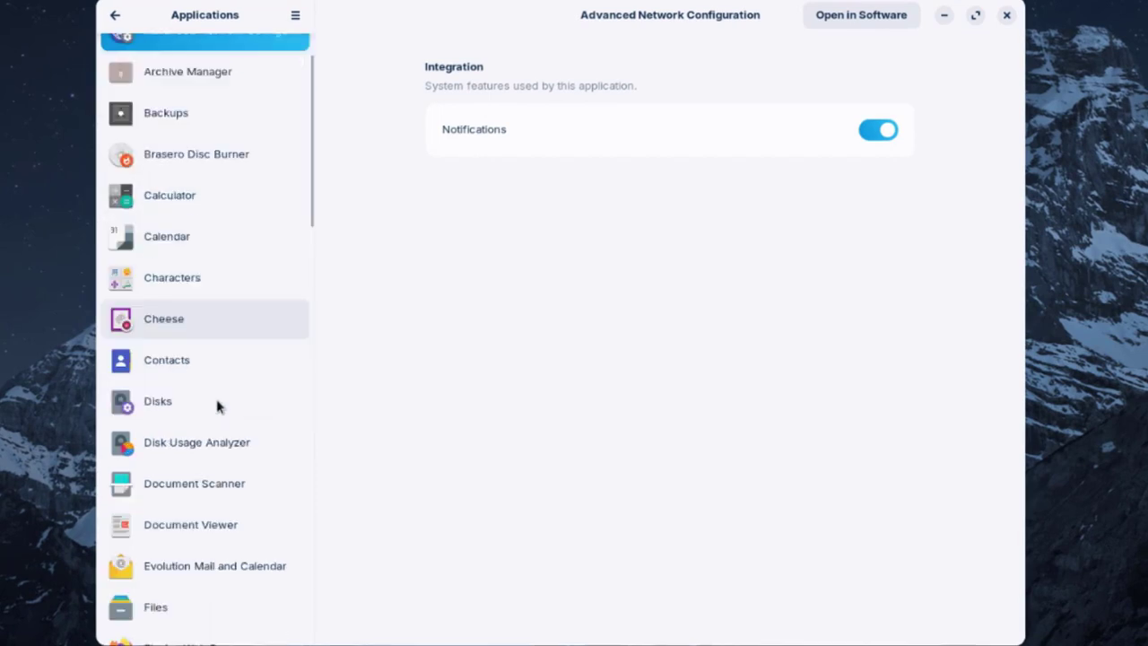
scroll(223, 406, down, 4)
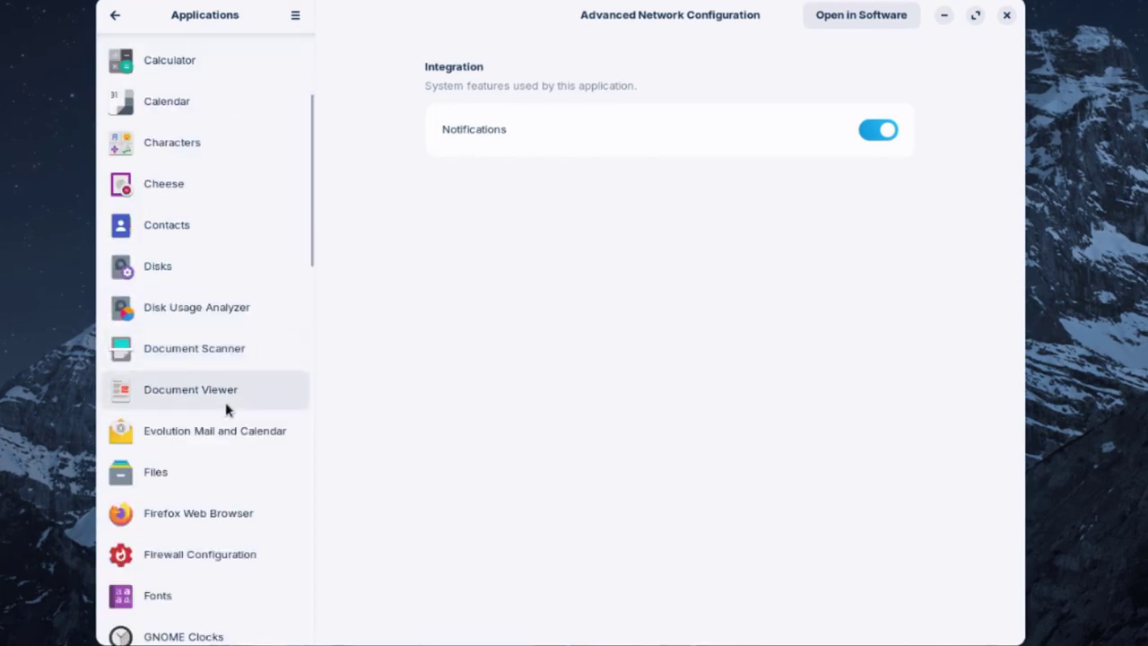
scroll(225, 408, down, 5)
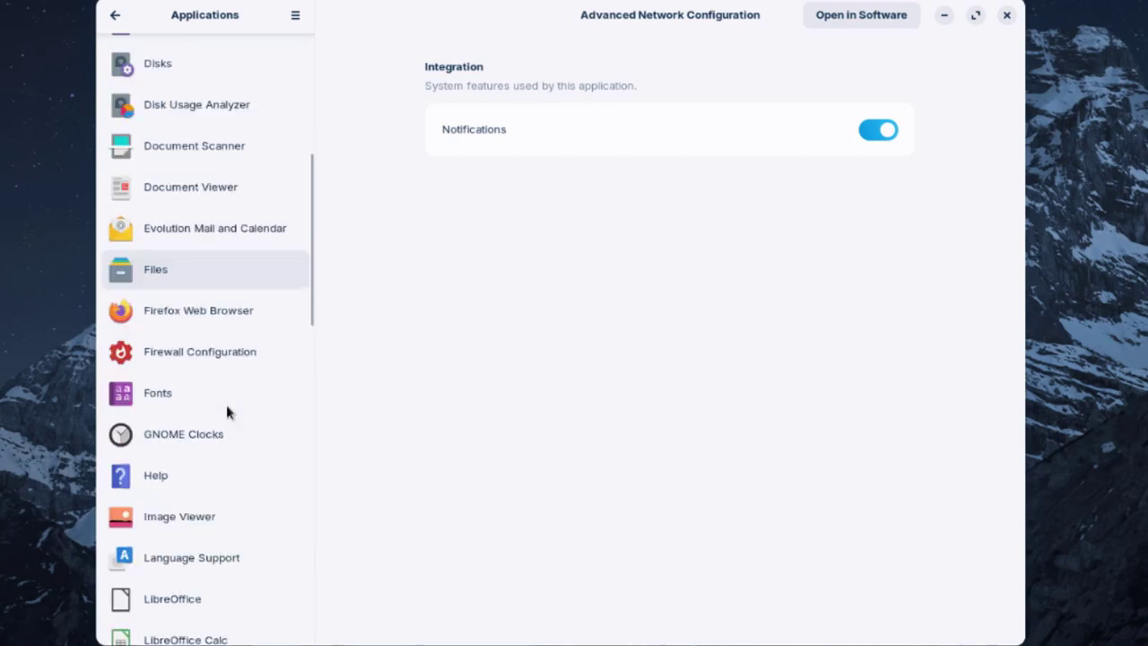
scroll(226, 404, down, 4)
scroll(228, 412, down, 20)
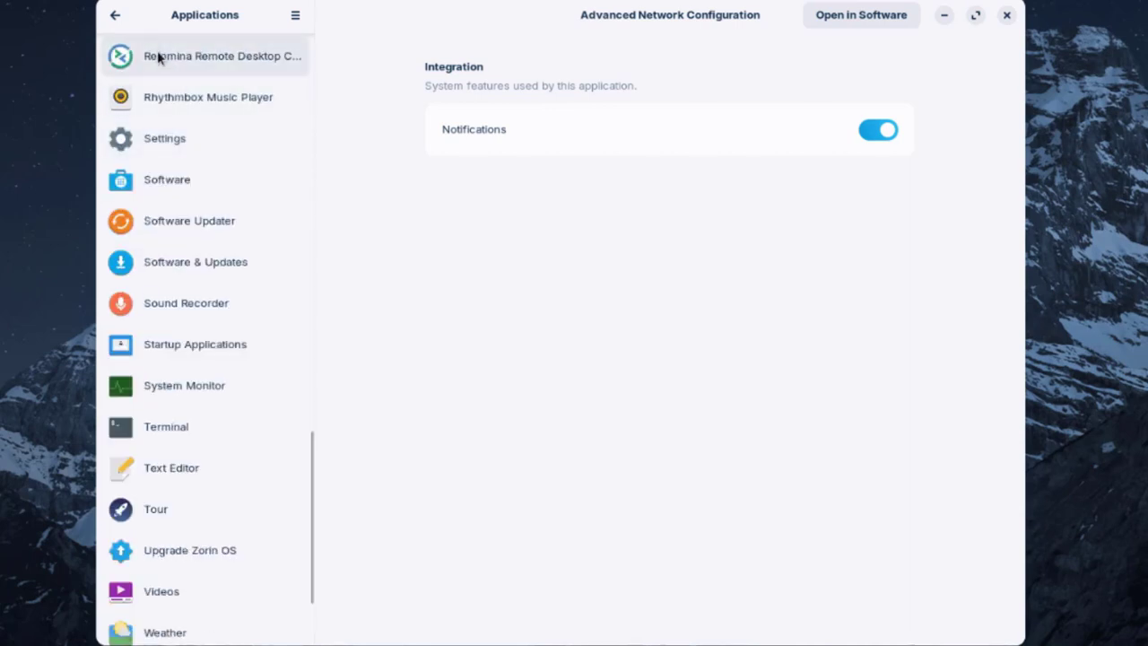
click(116, 15)
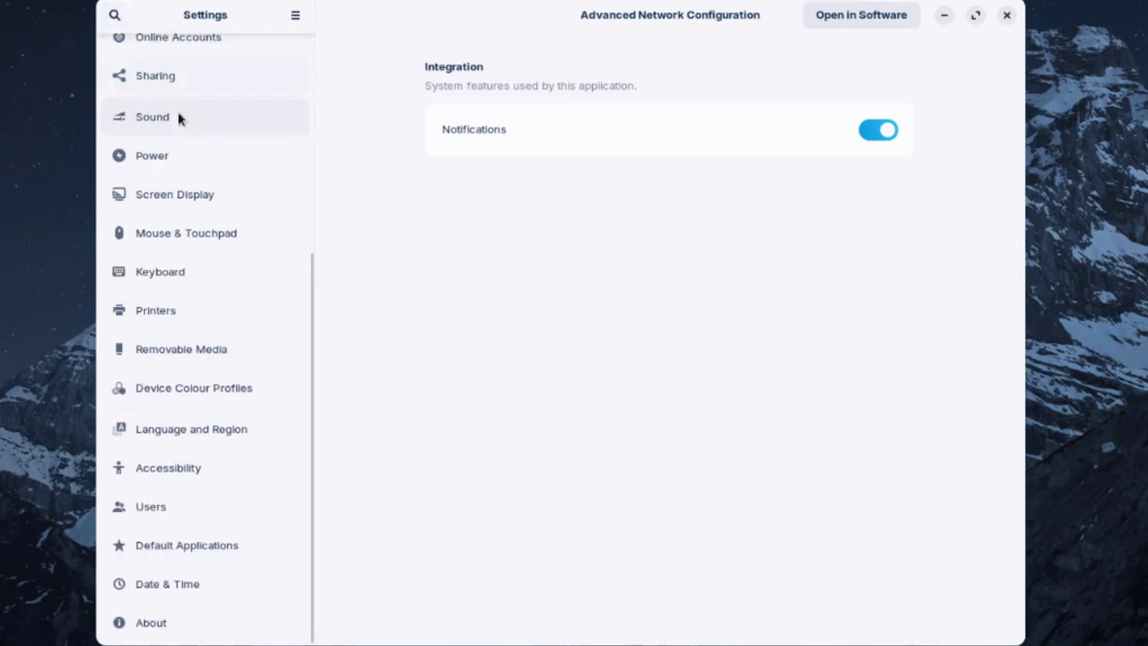
scroll(184, 197, up, 6)
Step: View the Privacy and Online Accounts pages, then go to Sharing
click(191, 273)
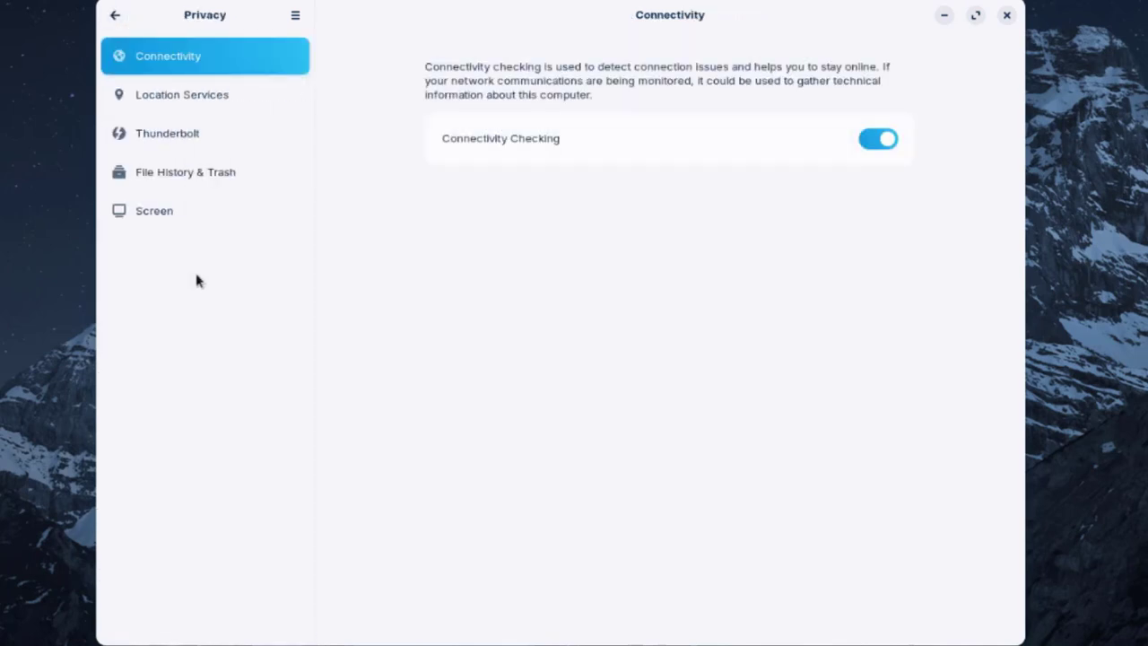
click(112, 14)
click(185, 372)
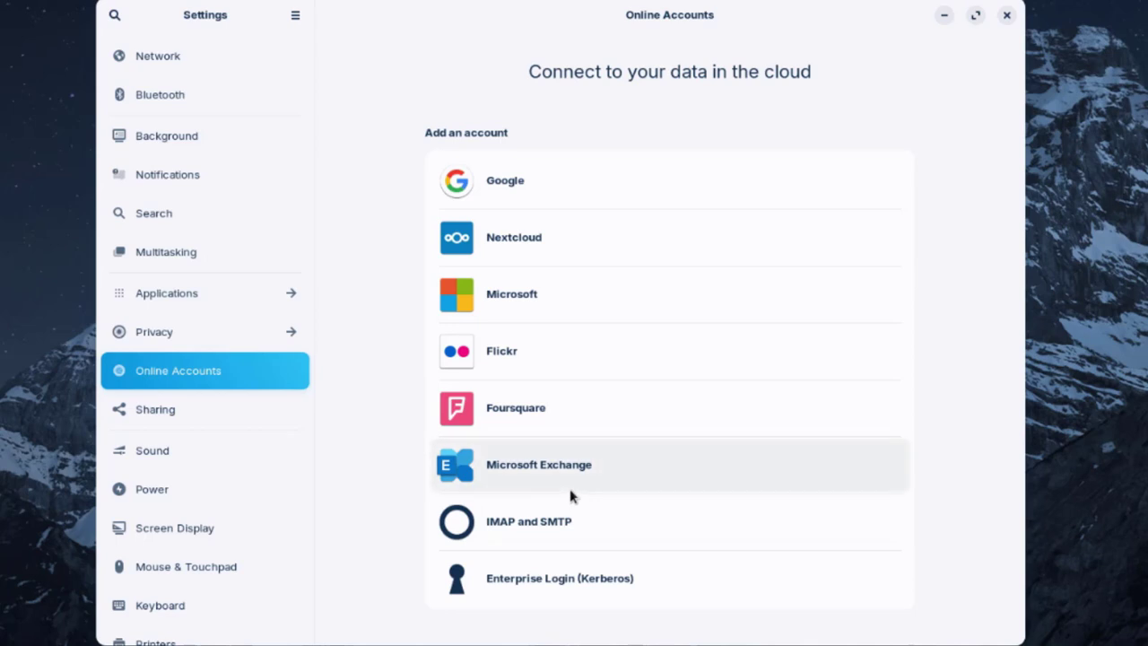
click(182, 411)
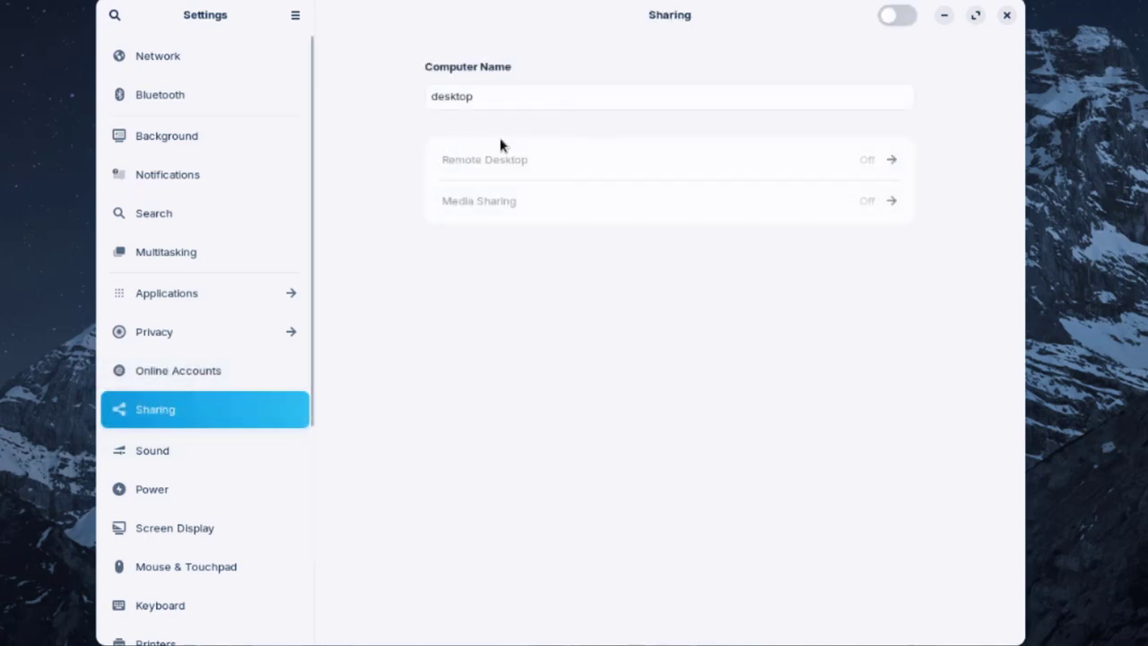
Step: Turn on sharing and Remote Desktop with the legacy VNC protocol enabled
click(899, 24)
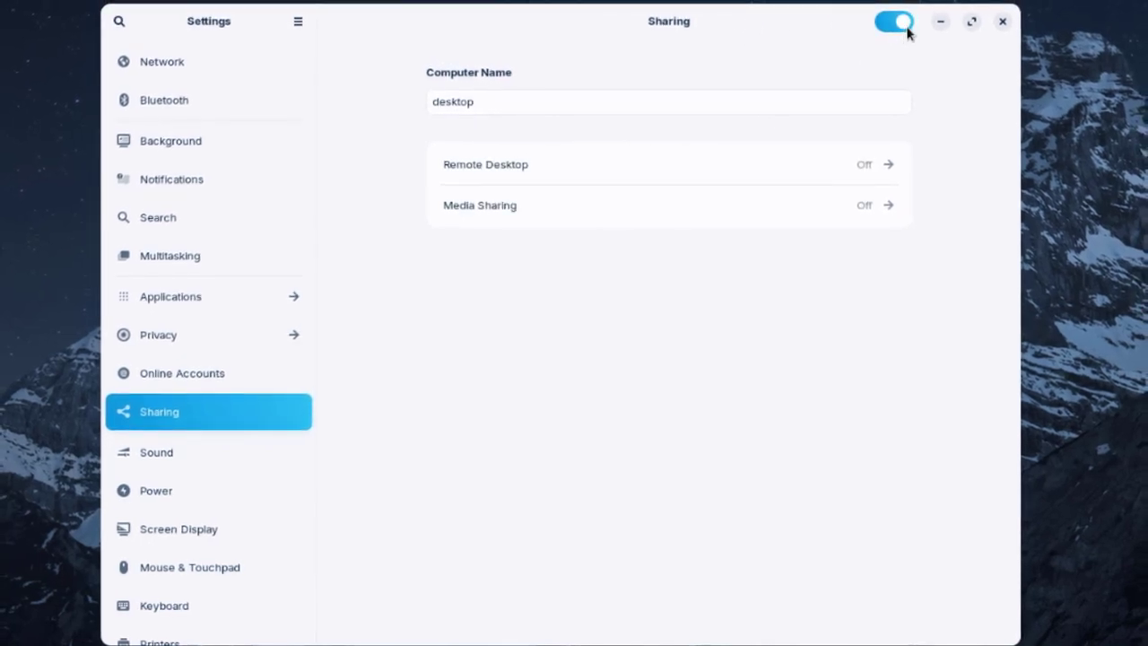
click(553, 168)
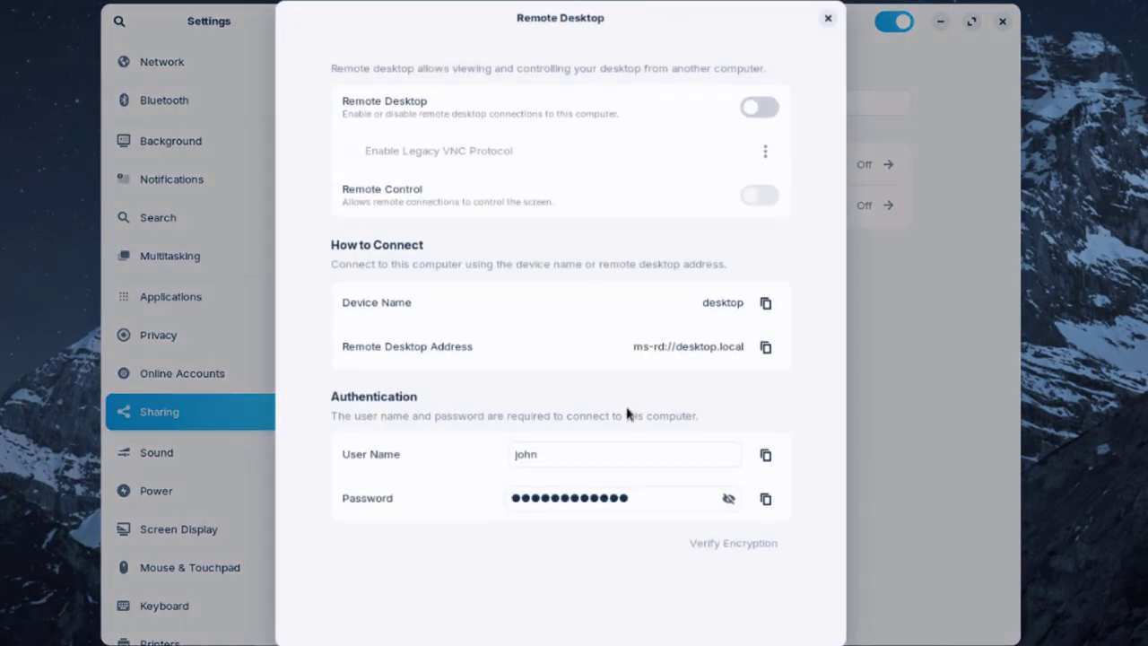
click(762, 107)
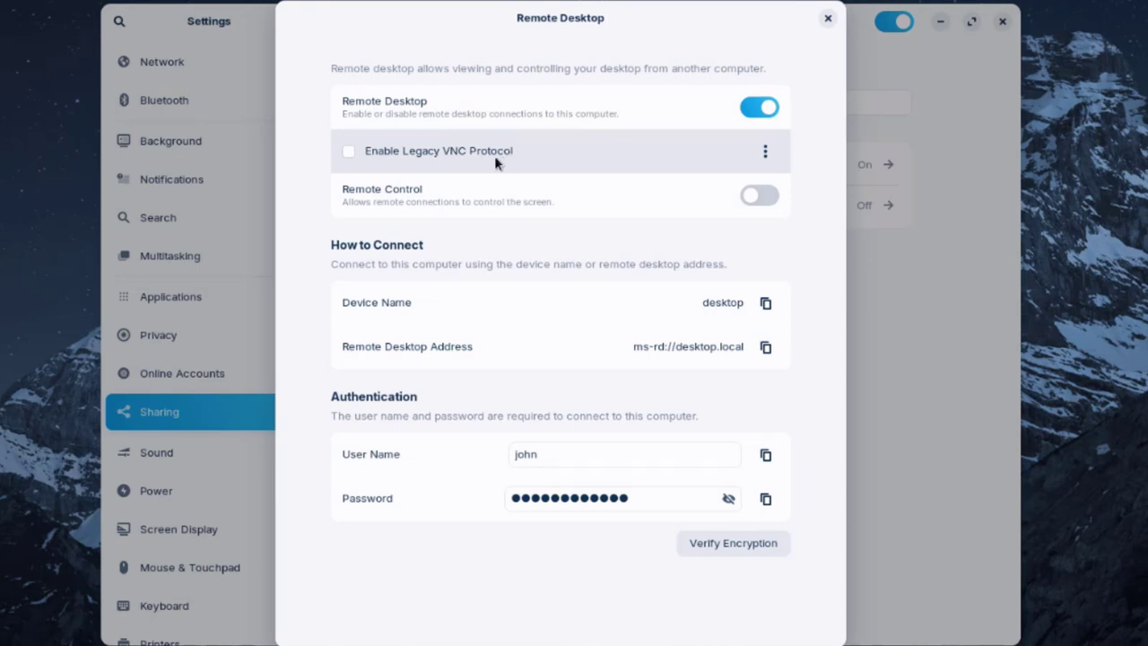
click(556, 154)
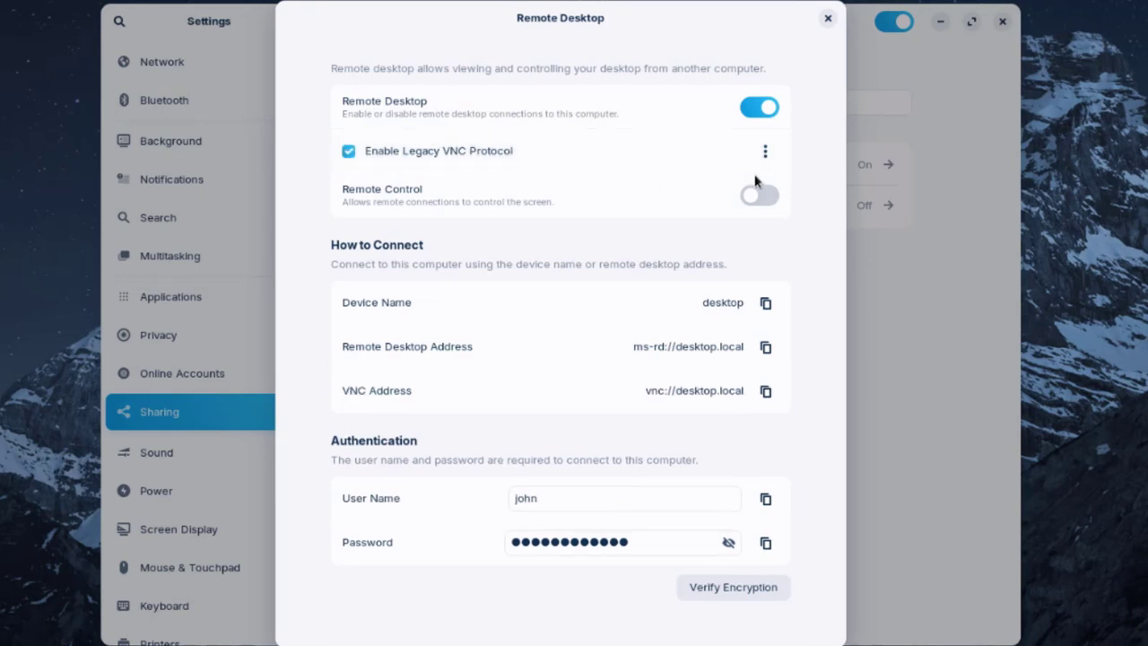
Step: Leave the VNC access options unchanged, close Remote Desktop, and go to Sound
click(766, 158)
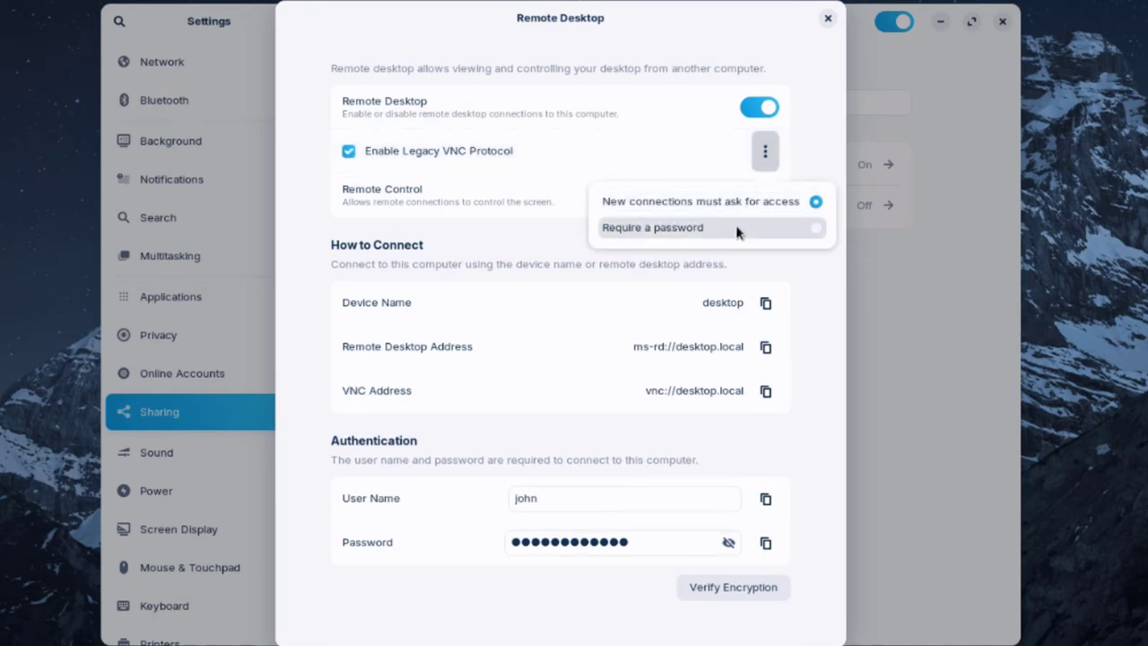
click(806, 37)
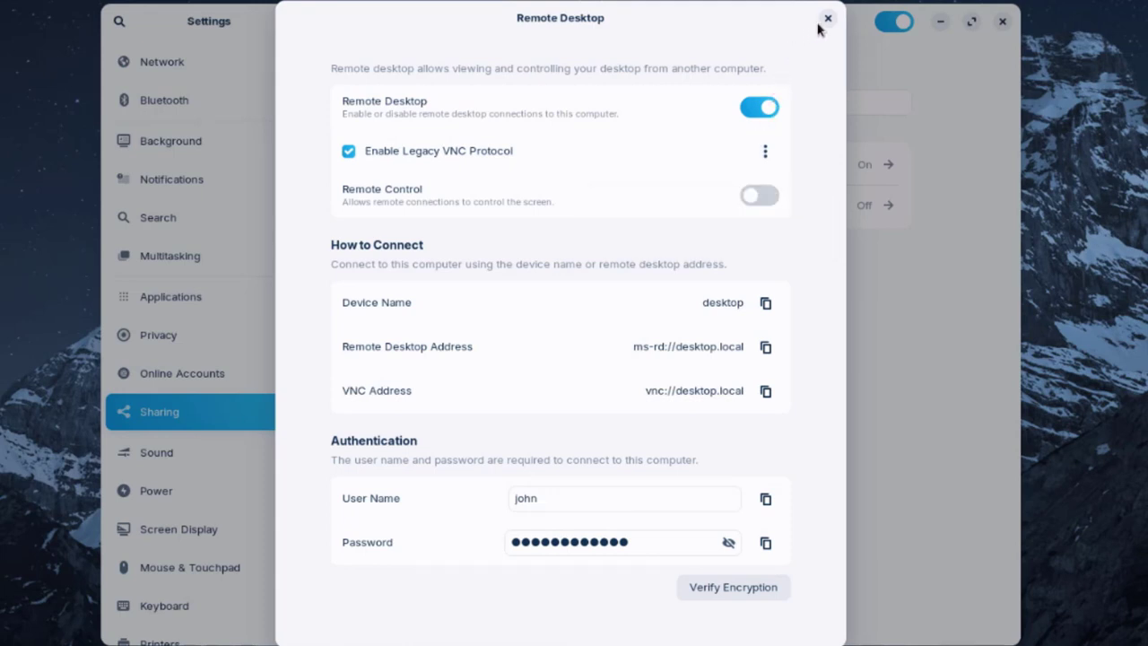
click(826, 20)
key(Down)
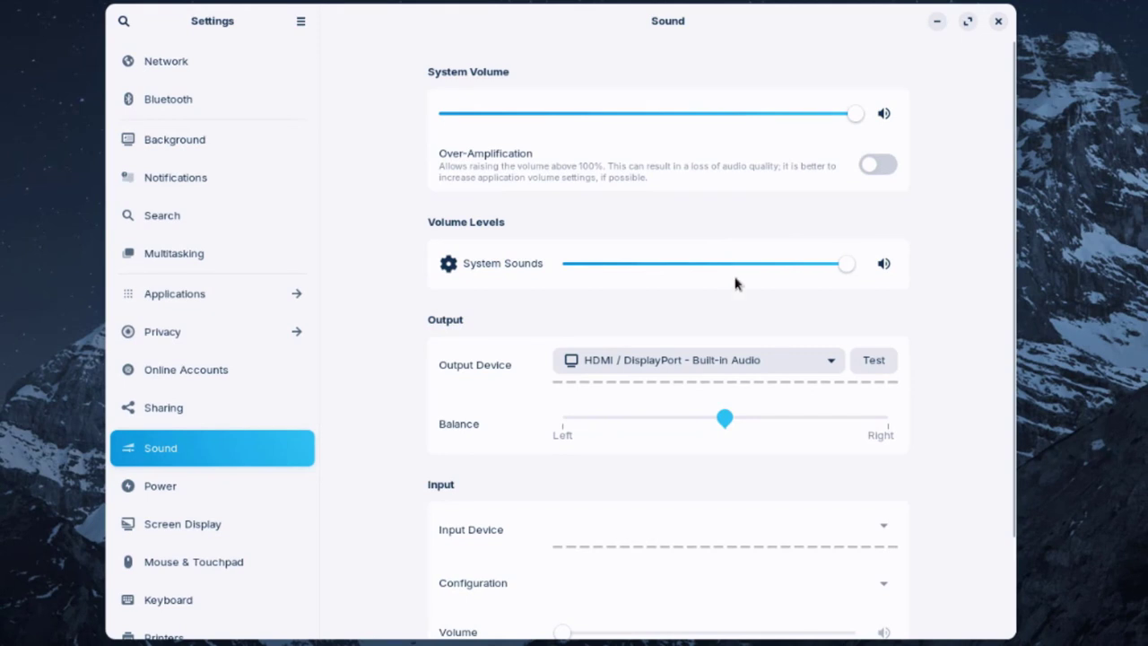
scroll(734, 283, down, 3)
click(723, 368)
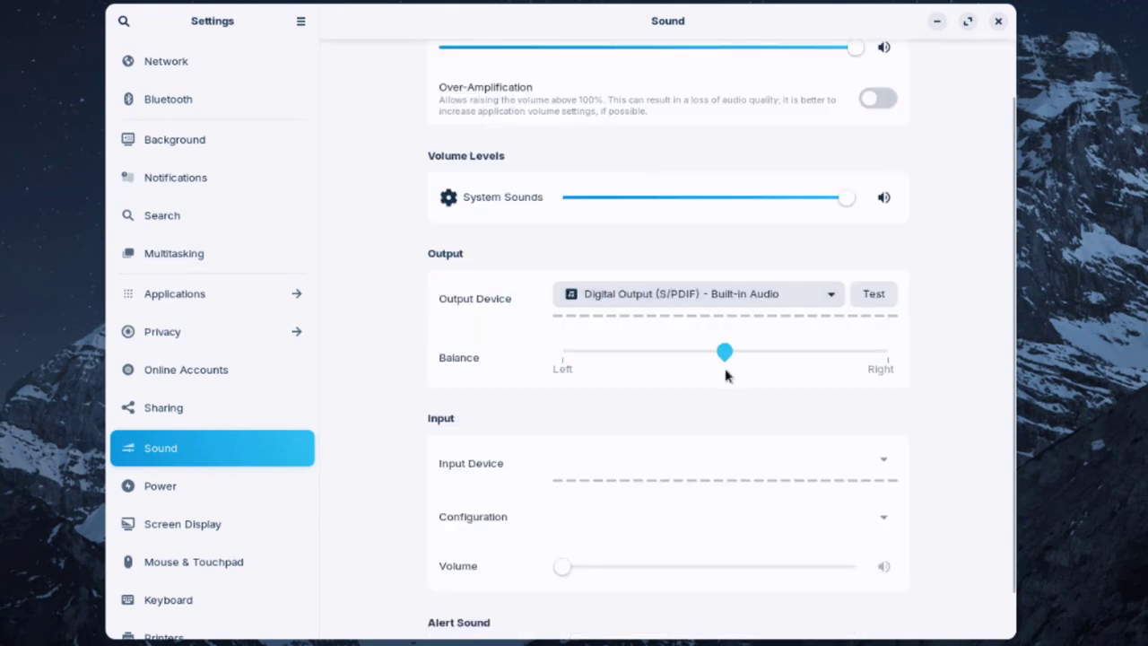
scroll(462, 567, down, 2)
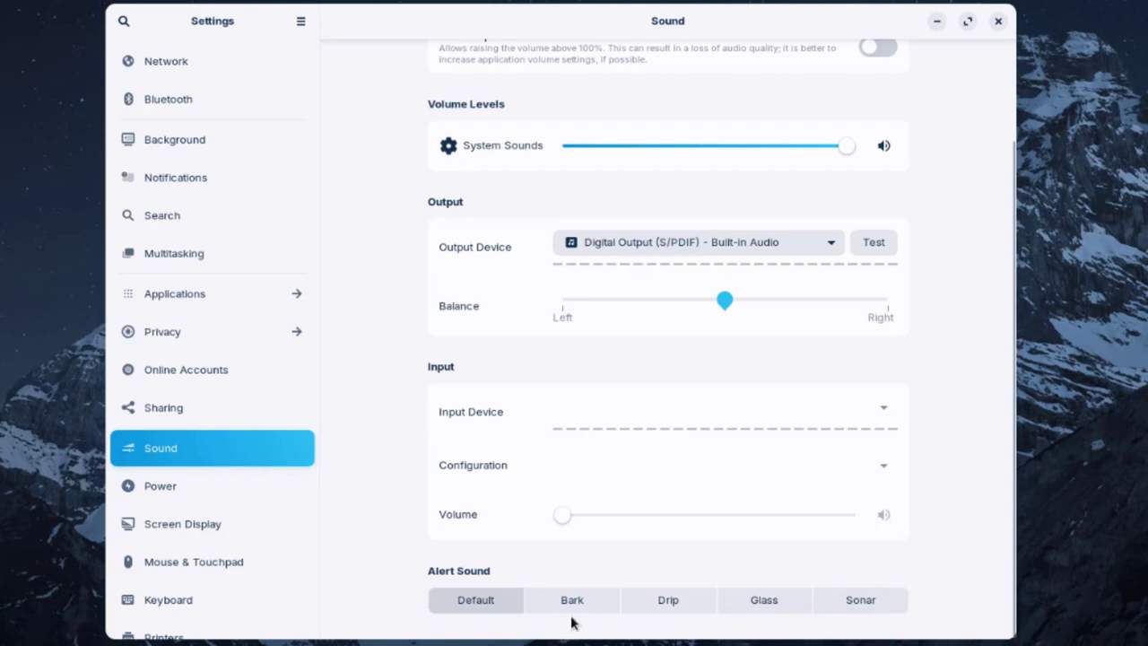
click(875, 609)
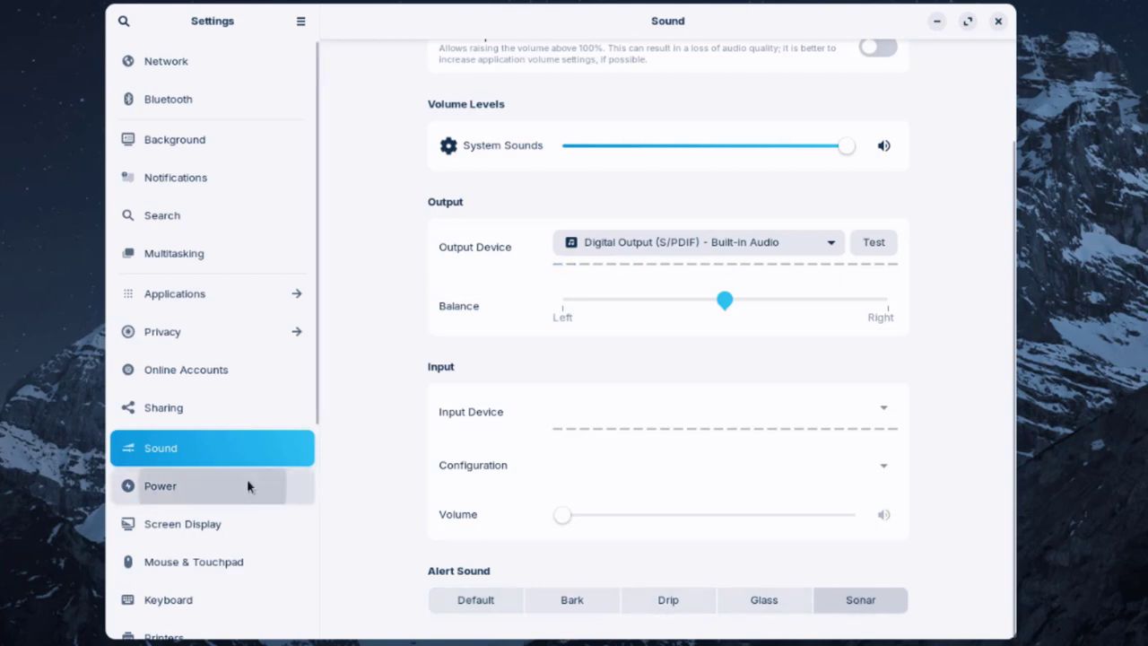
click(247, 486)
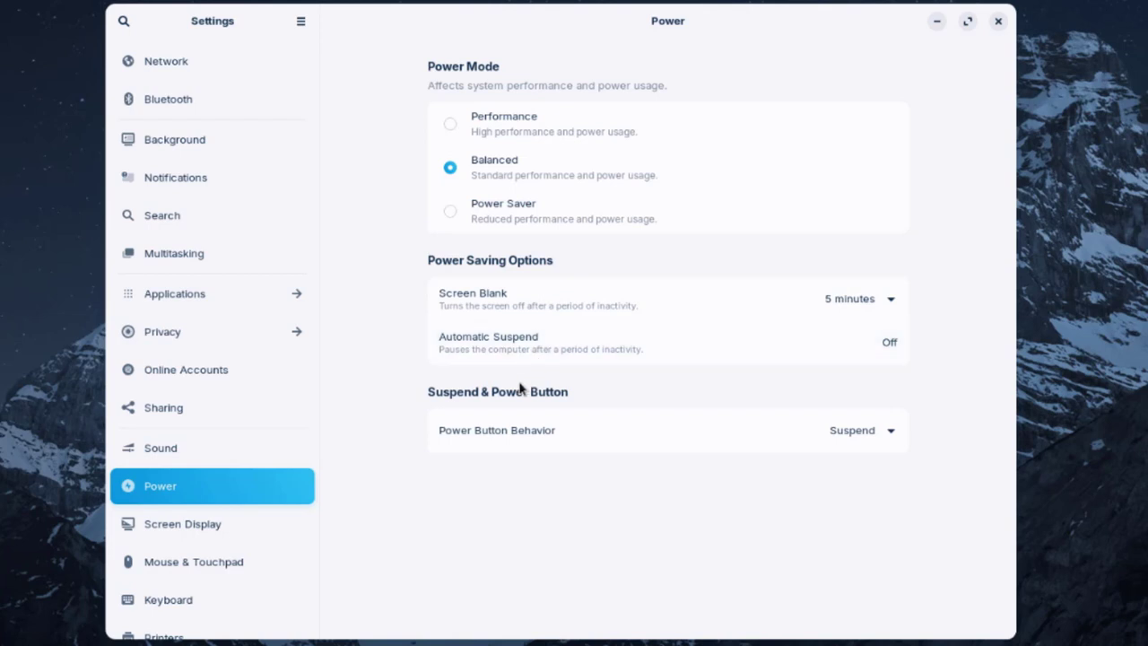
click(205, 522)
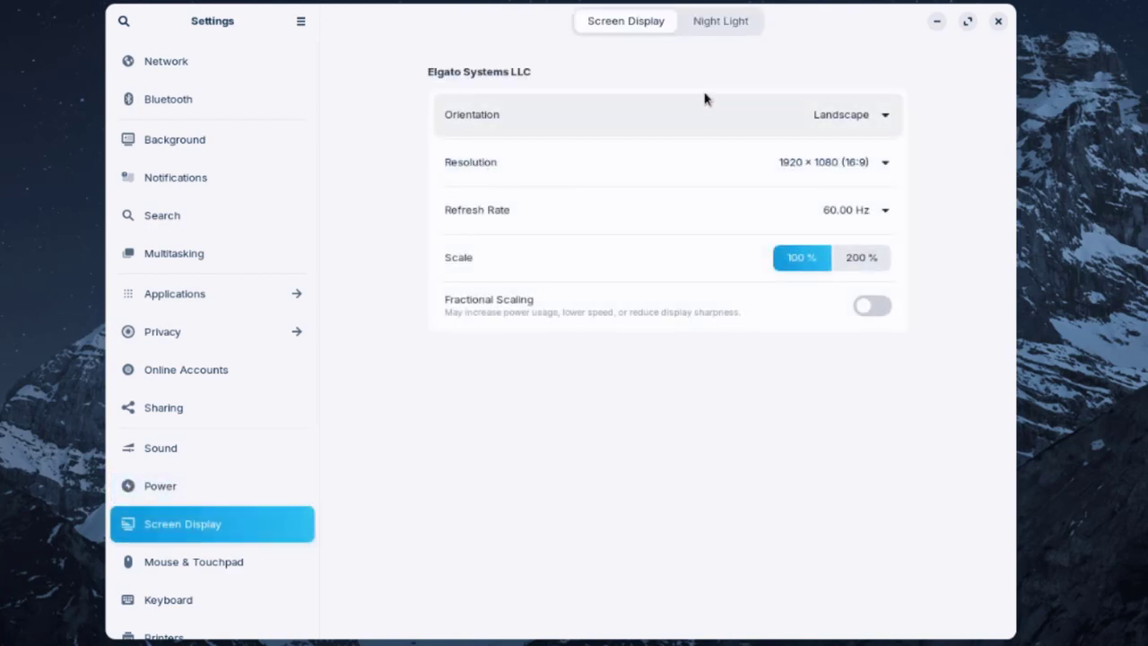
click(714, 32)
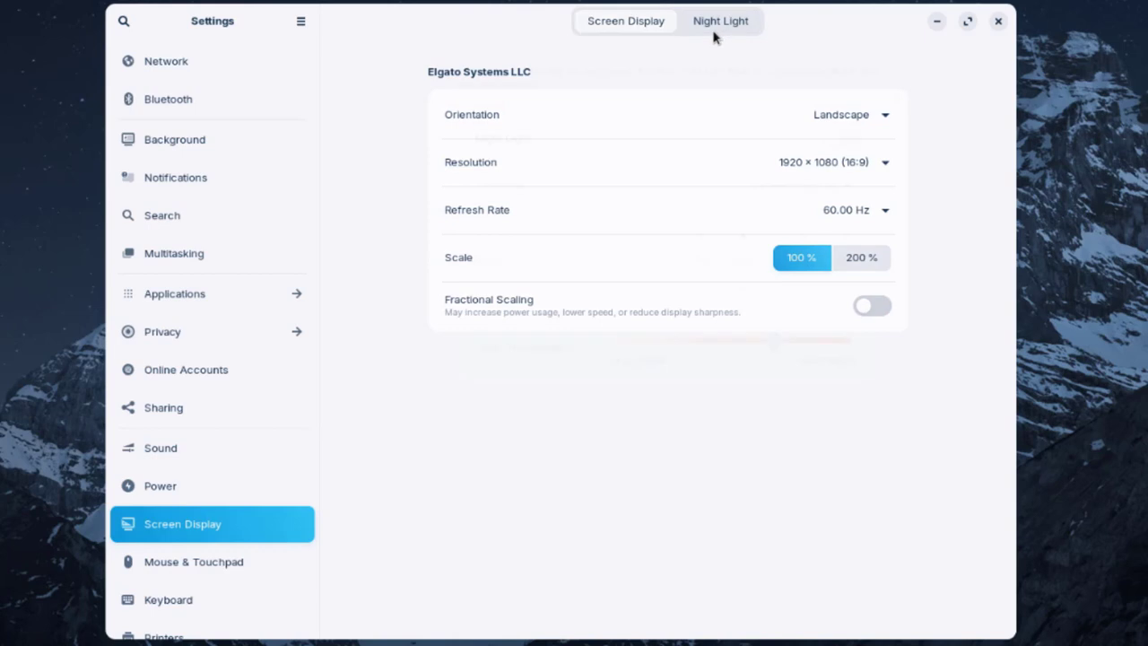
click(649, 37)
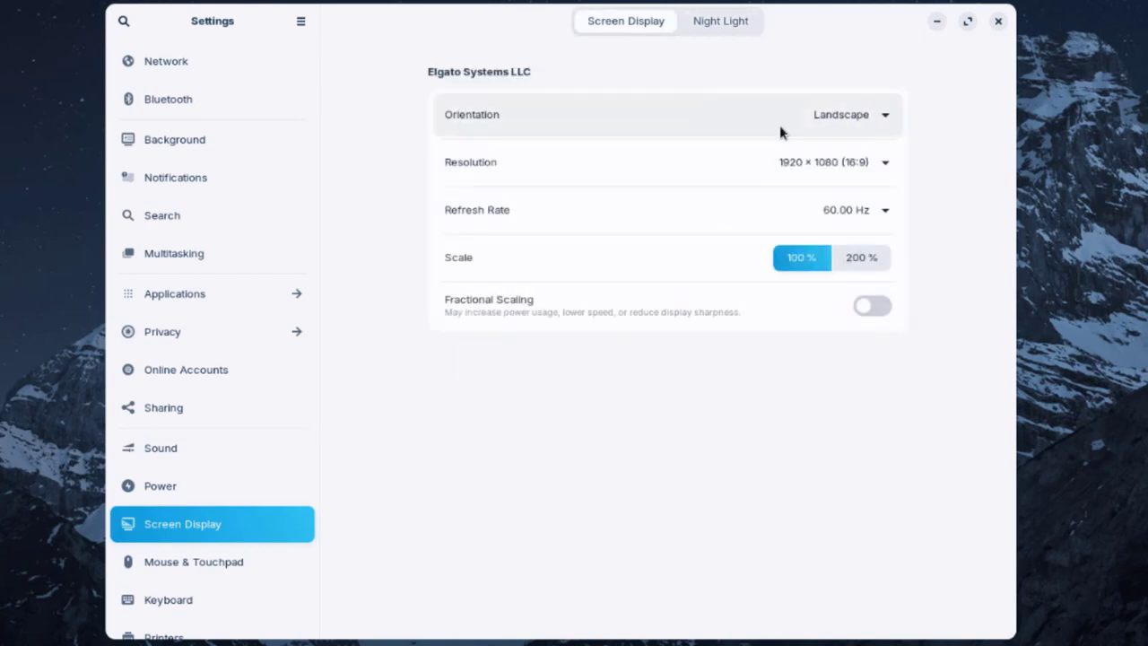
click(848, 117)
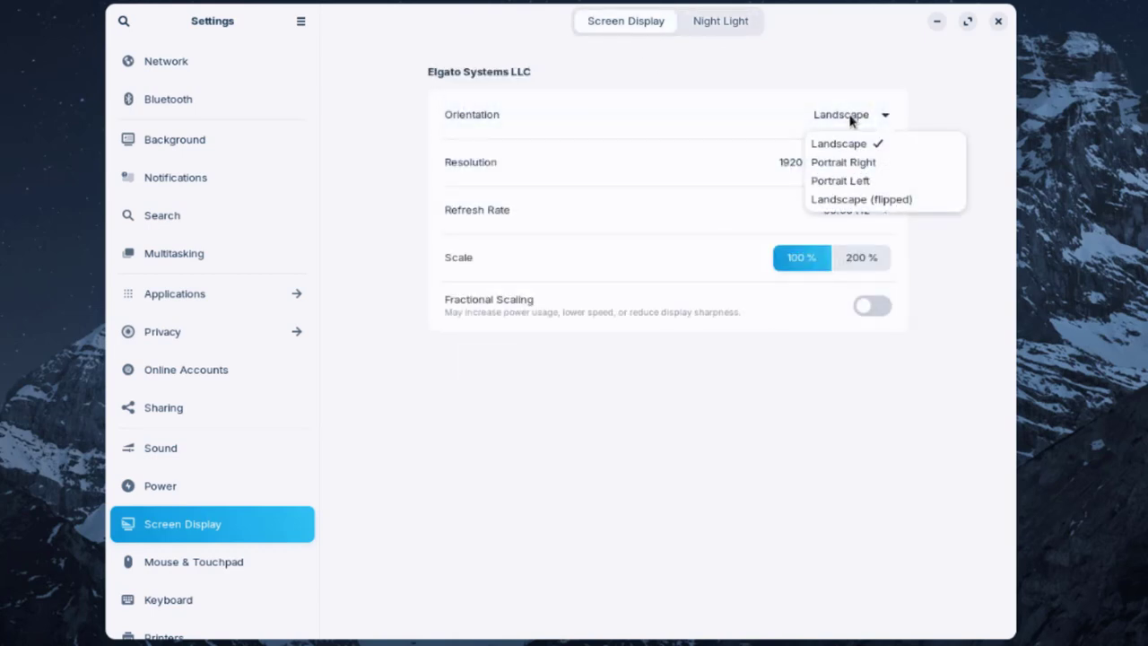
click(901, 79)
click(802, 162)
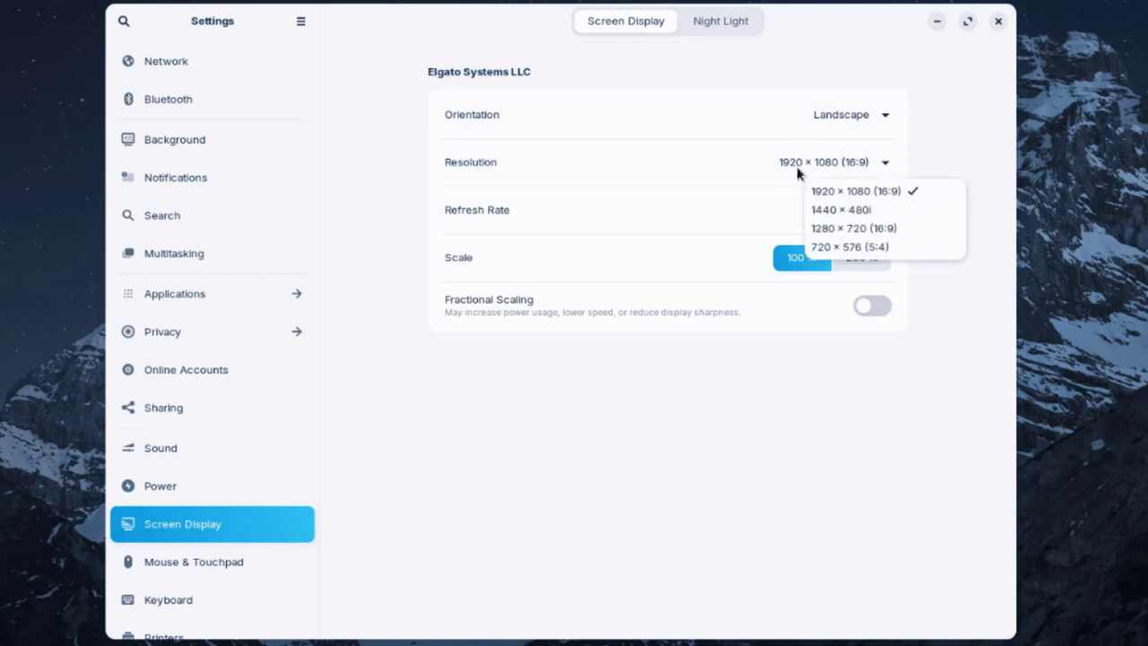
click(858, 261)
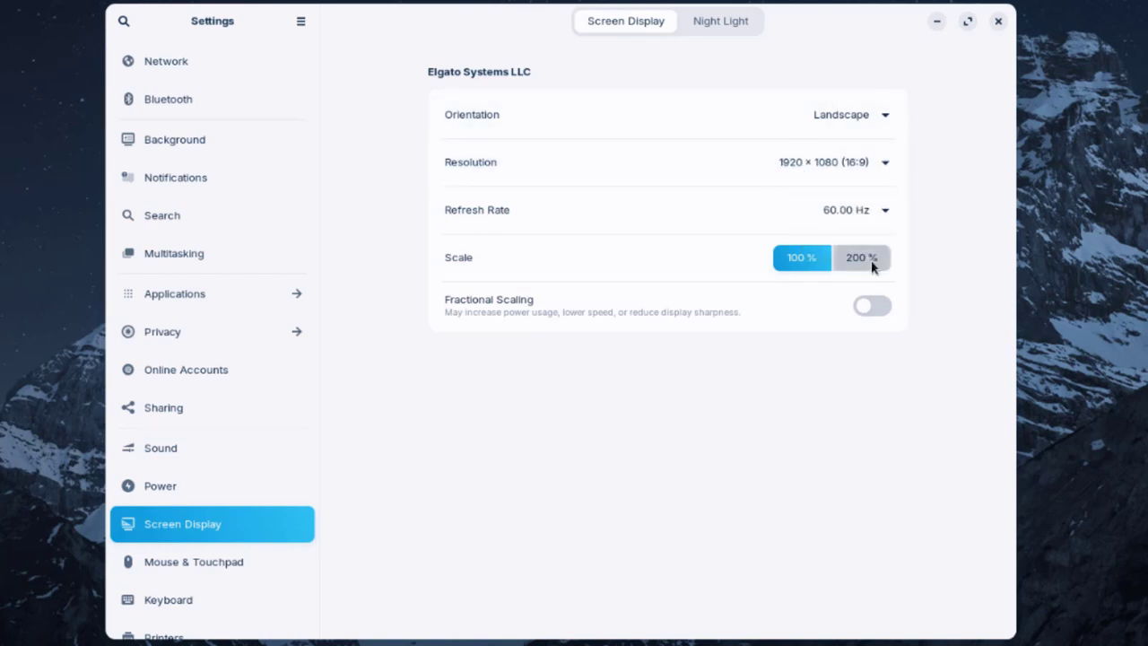
click(873, 266)
click(811, 266)
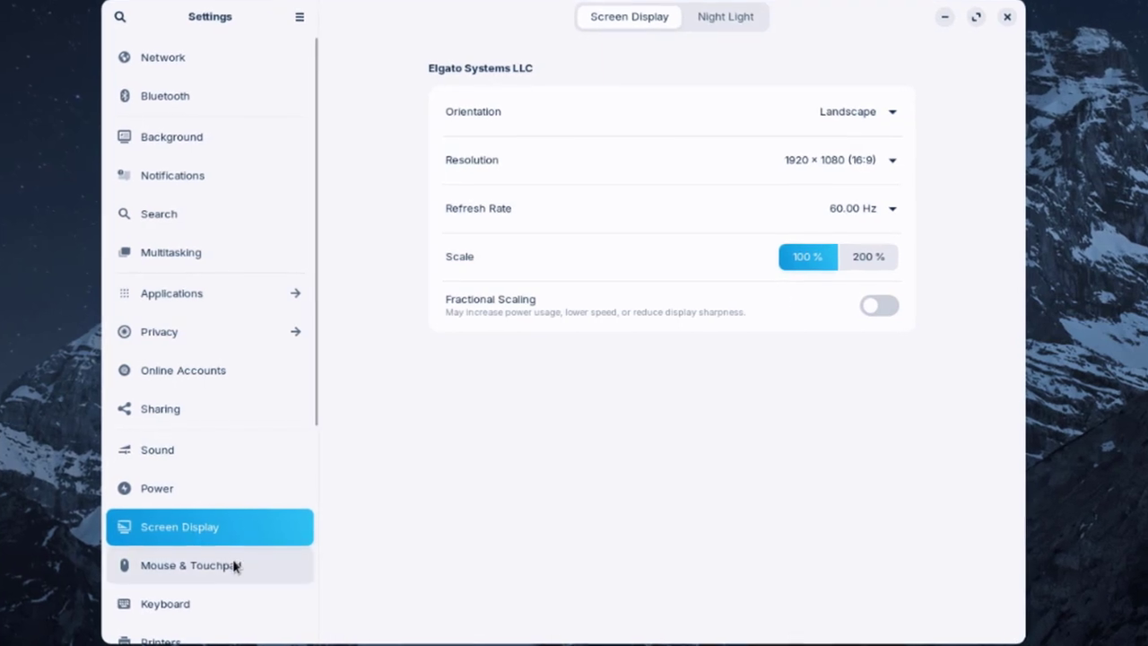
Step: Browse Mouse & Touchpad and Keyboard, viewing the Alternate Characters and Compose Key options unchanged
click(235, 565)
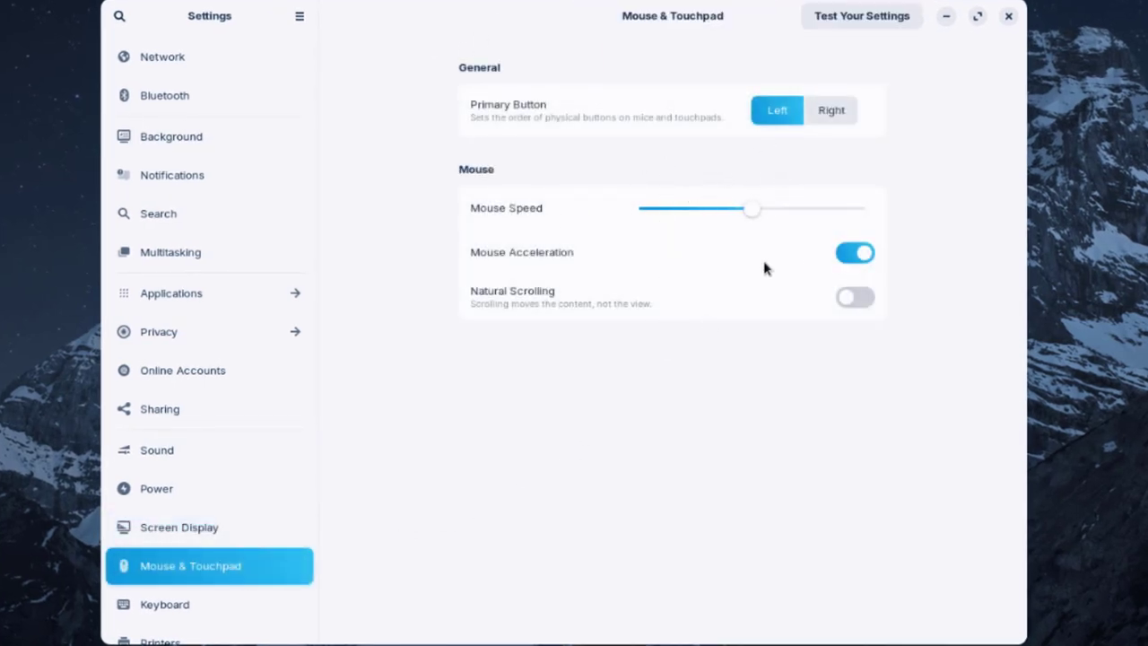
key(Down)
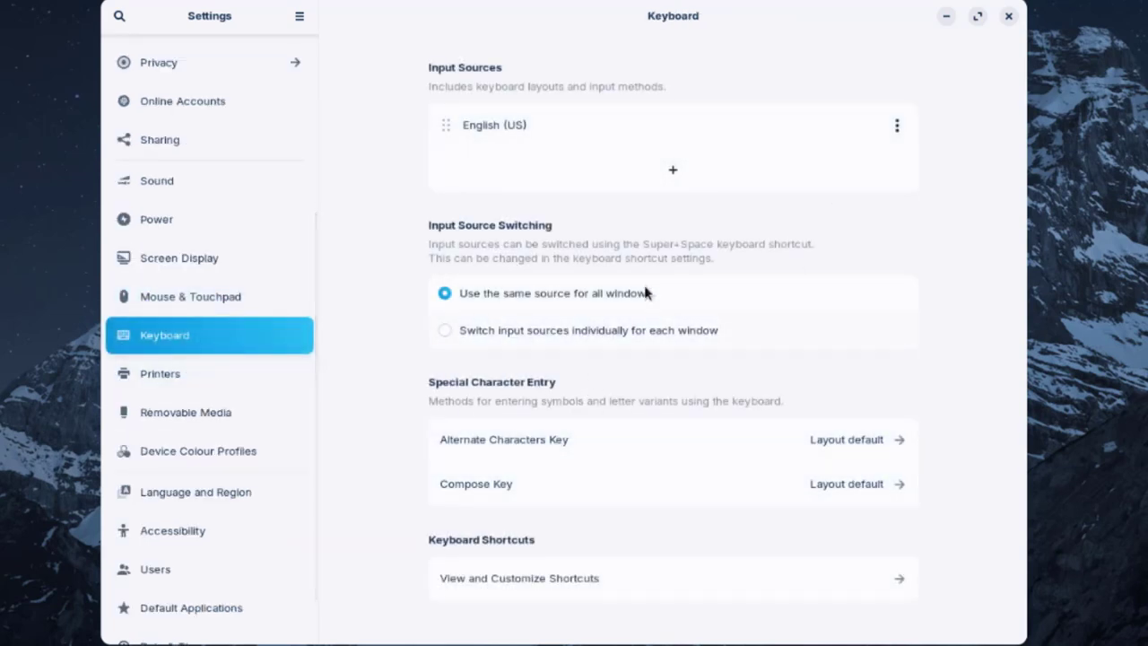
click(861, 449)
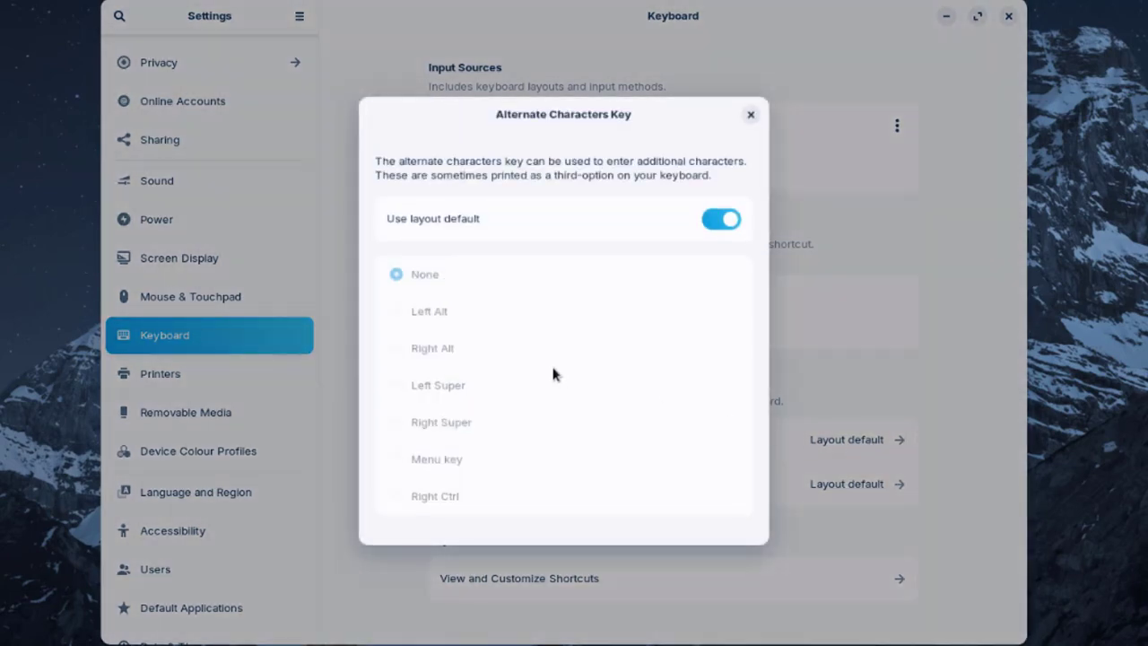
key(Escape)
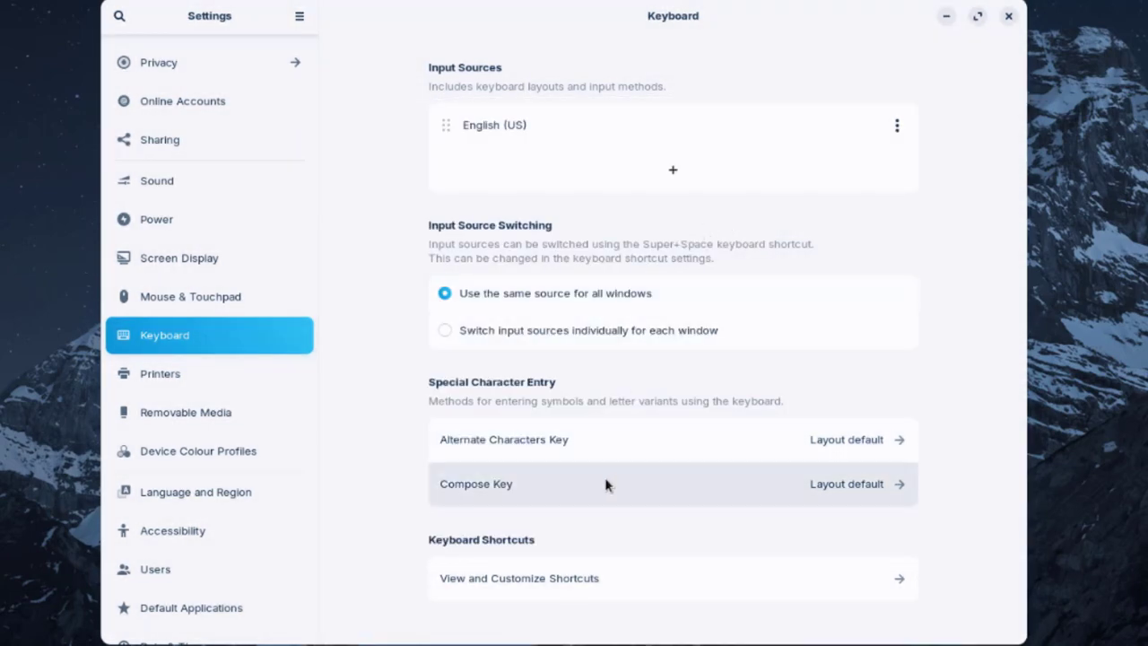
click(606, 484)
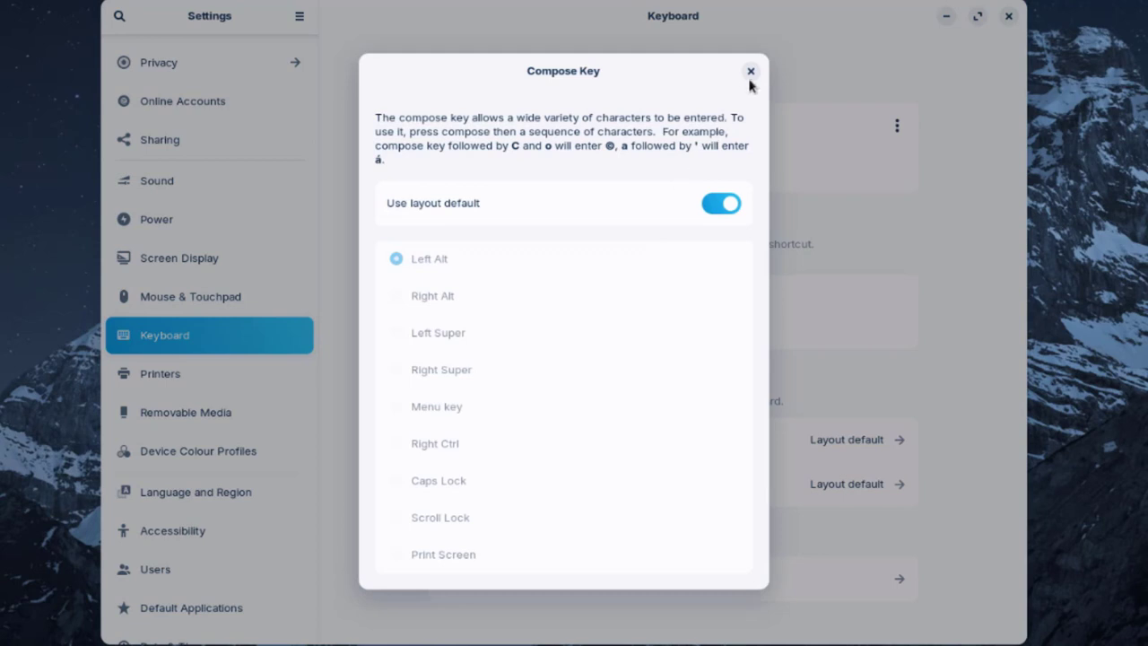
click(750, 72)
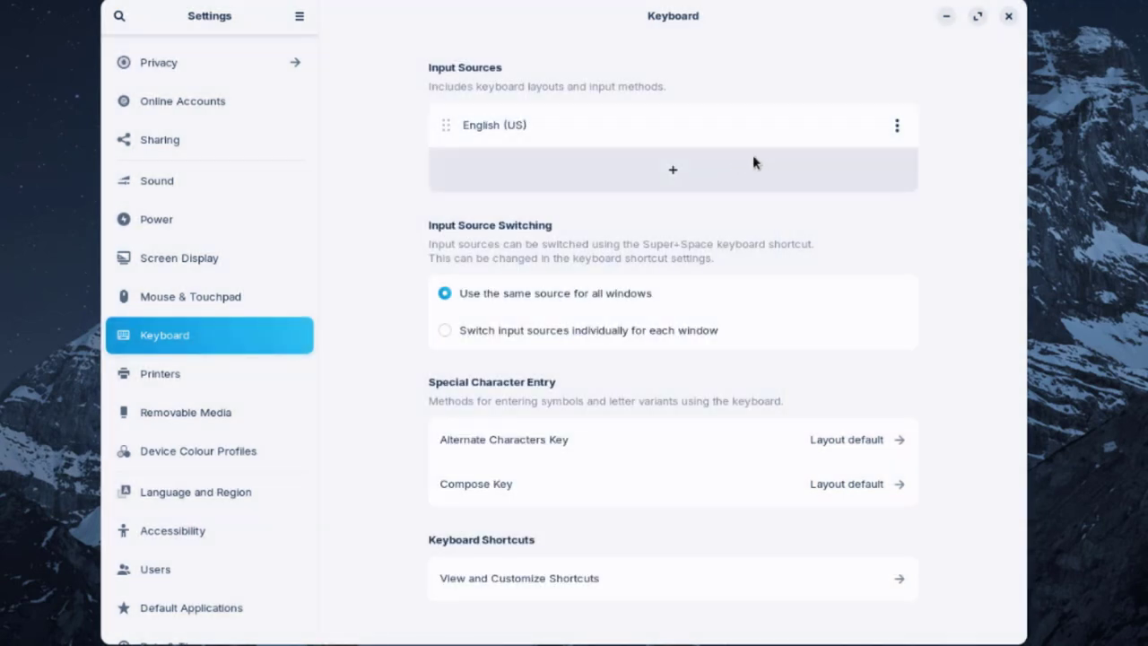
Step: Cancel adding an input source, keeping English (US) only, and open Printers
click(896, 126)
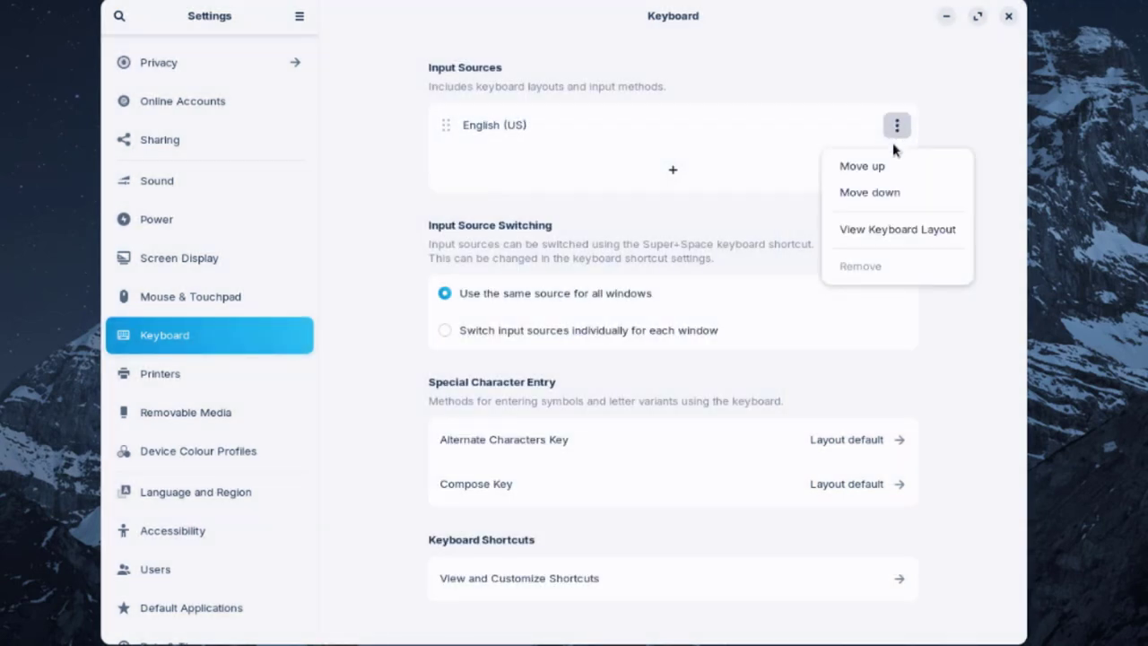
click(674, 167)
click(674, 166)
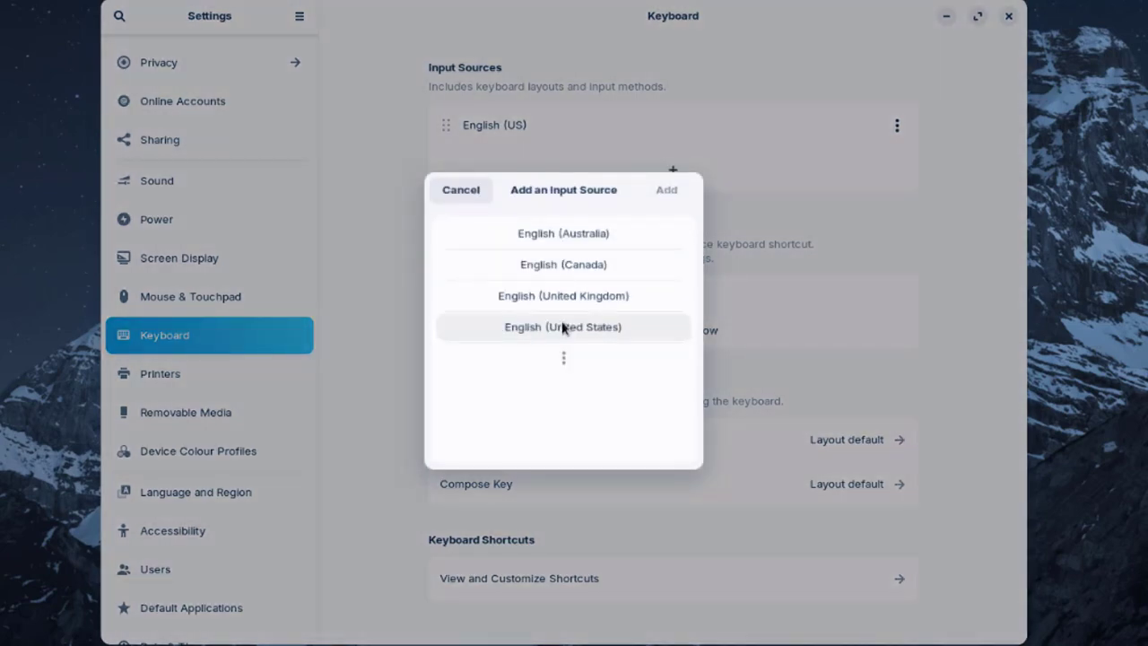
click(563, 357)
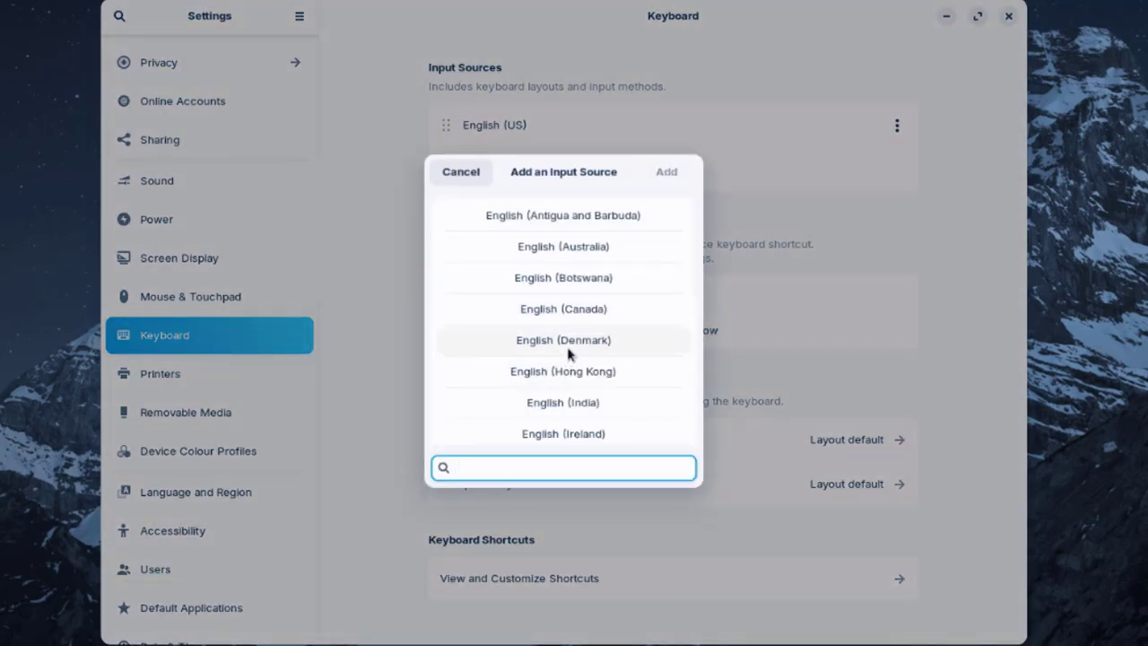
key(Escape)
click(220, 378)
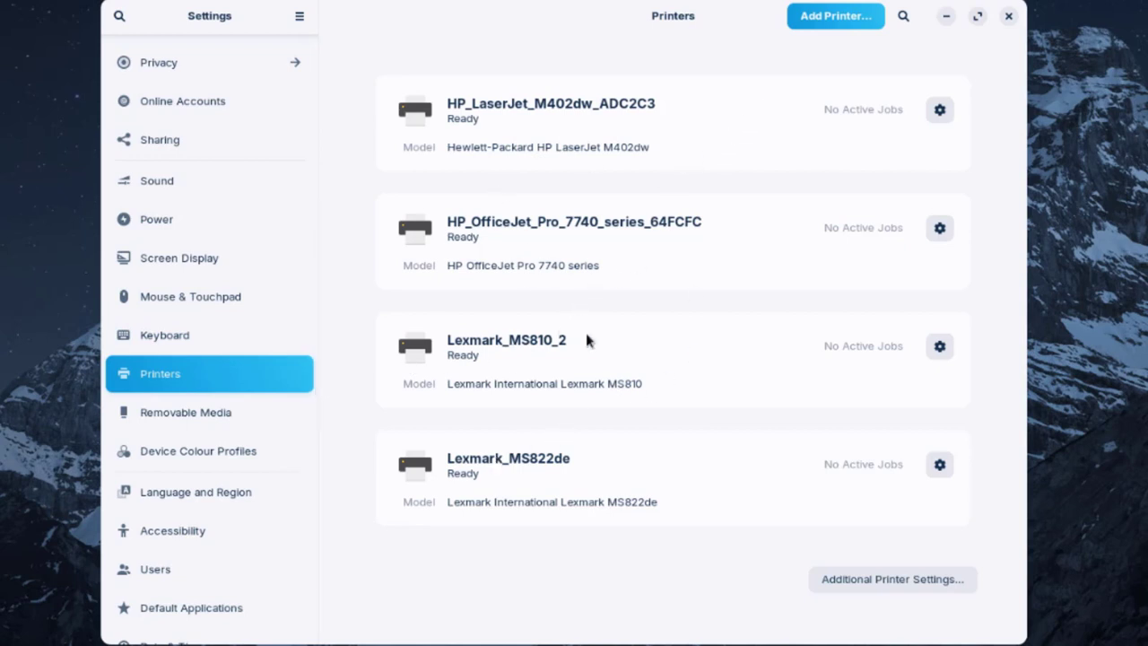
Step: Start adding a printer, cancel it, and open the Removable Media page
click(841, 20)
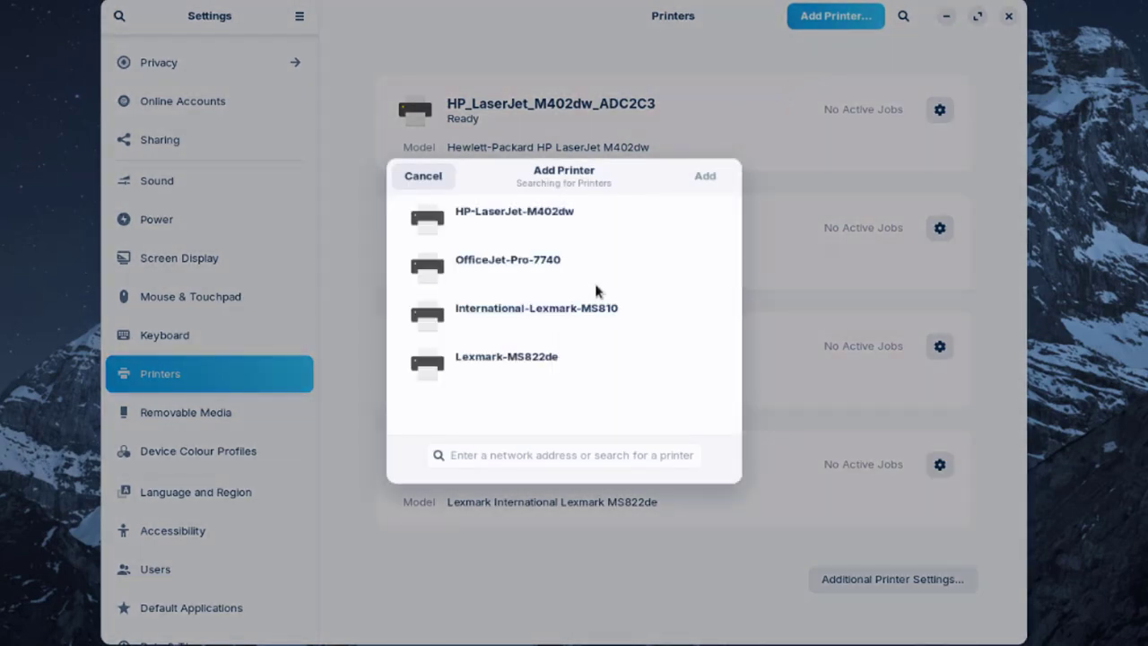
click(497, 457)
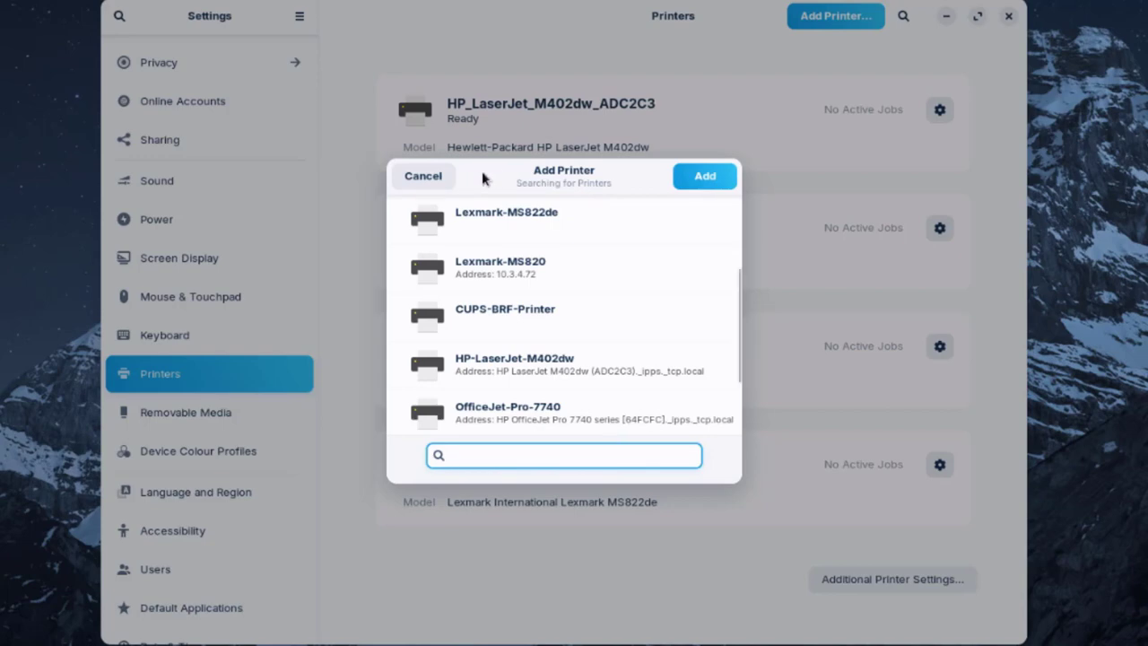
click(431, 178)
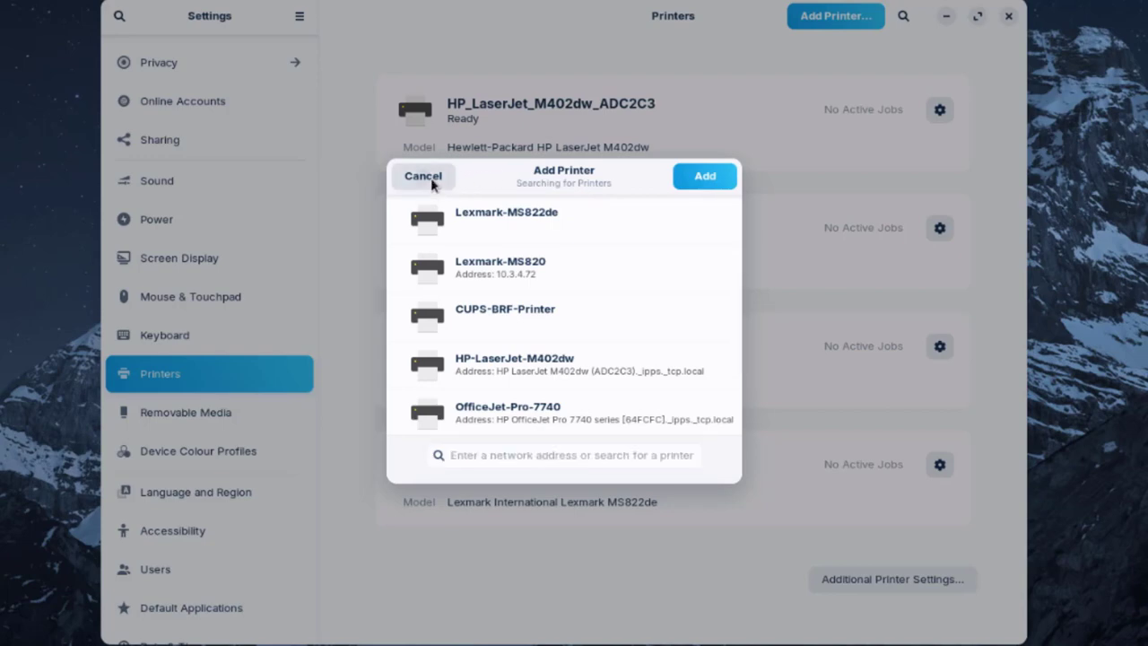
click(181, 419)
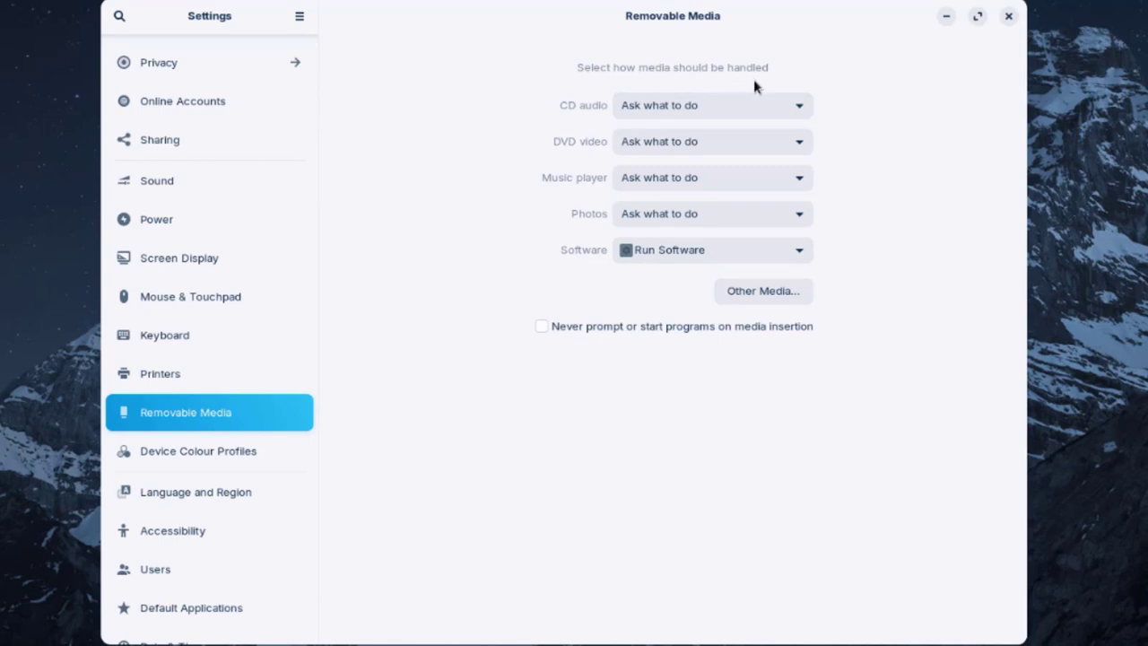
Step: Leave CD audio, DVD video and Photos on Ask what to do, then open Device Colour Profiles
click(661, 109)
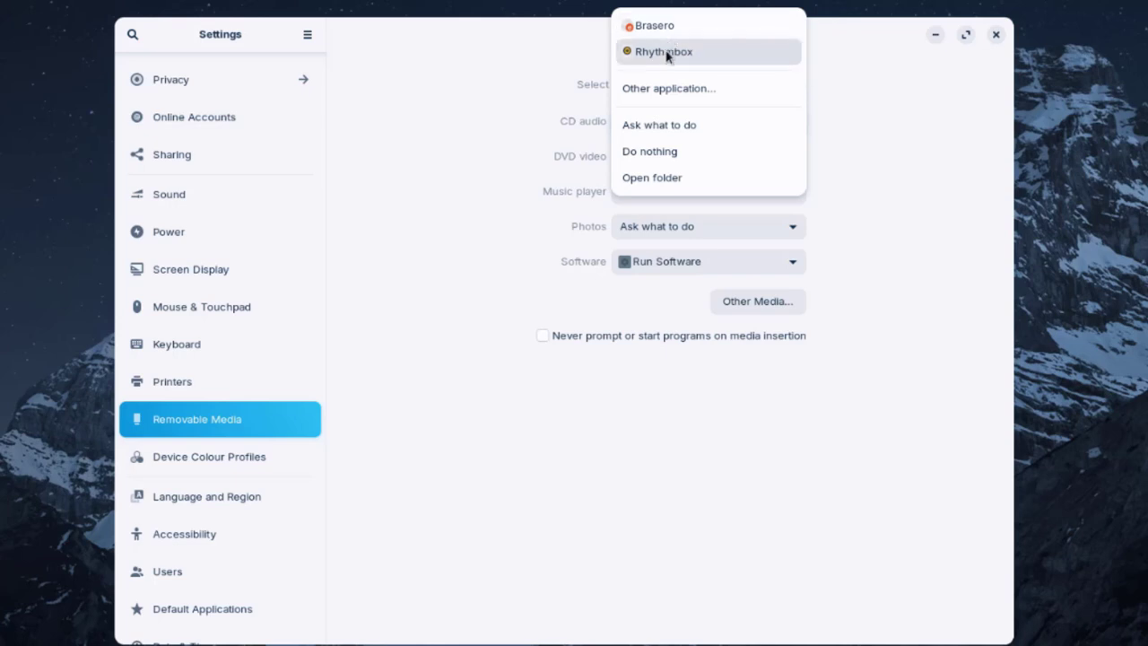
click(834, 94)
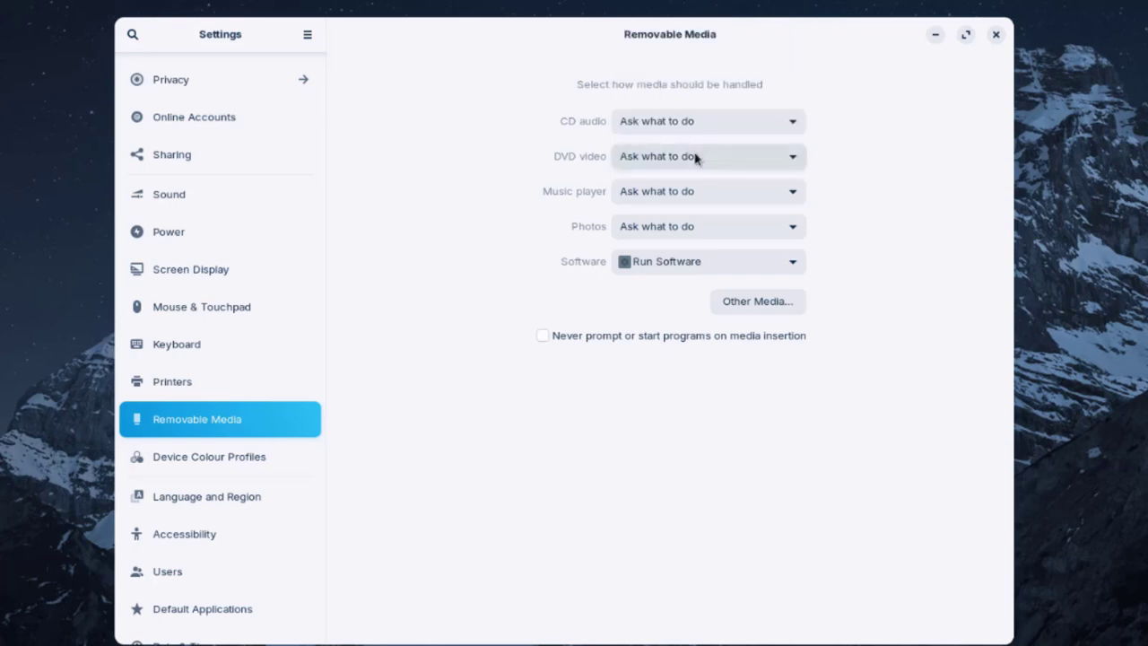
click(707, 159)
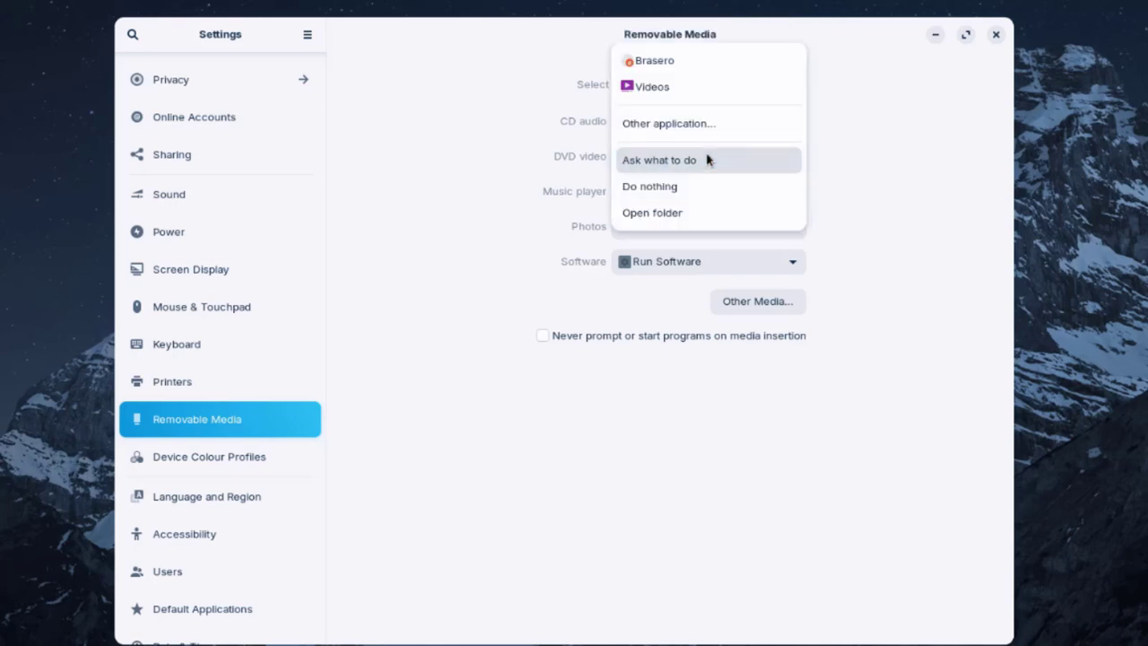
click(707, 160)
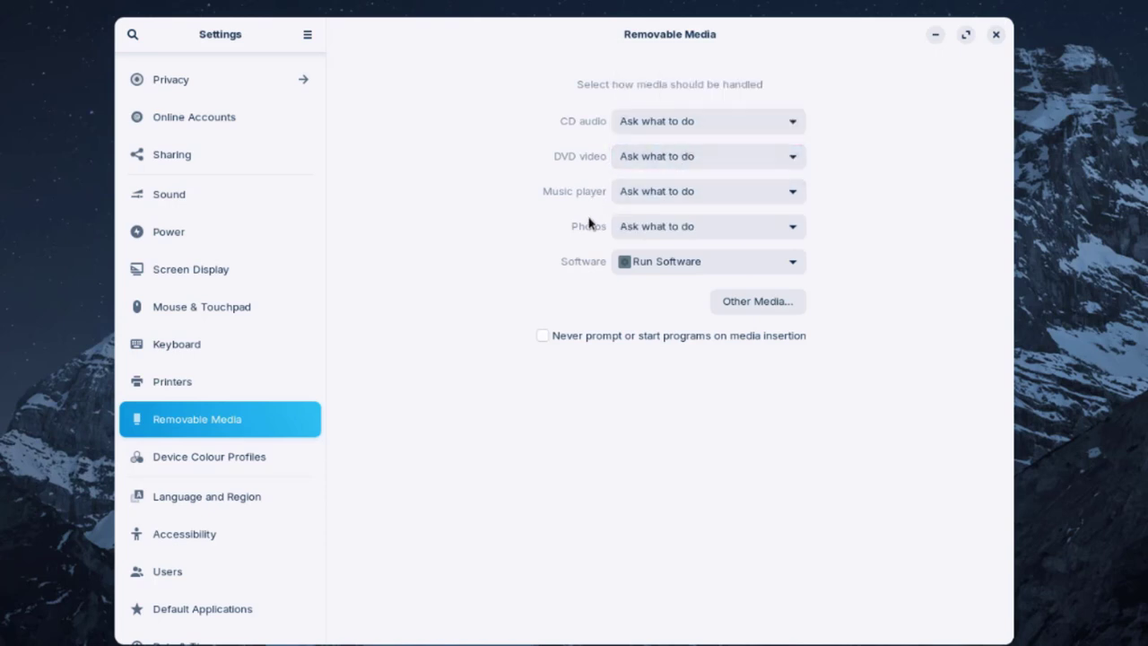
click(629, 225)
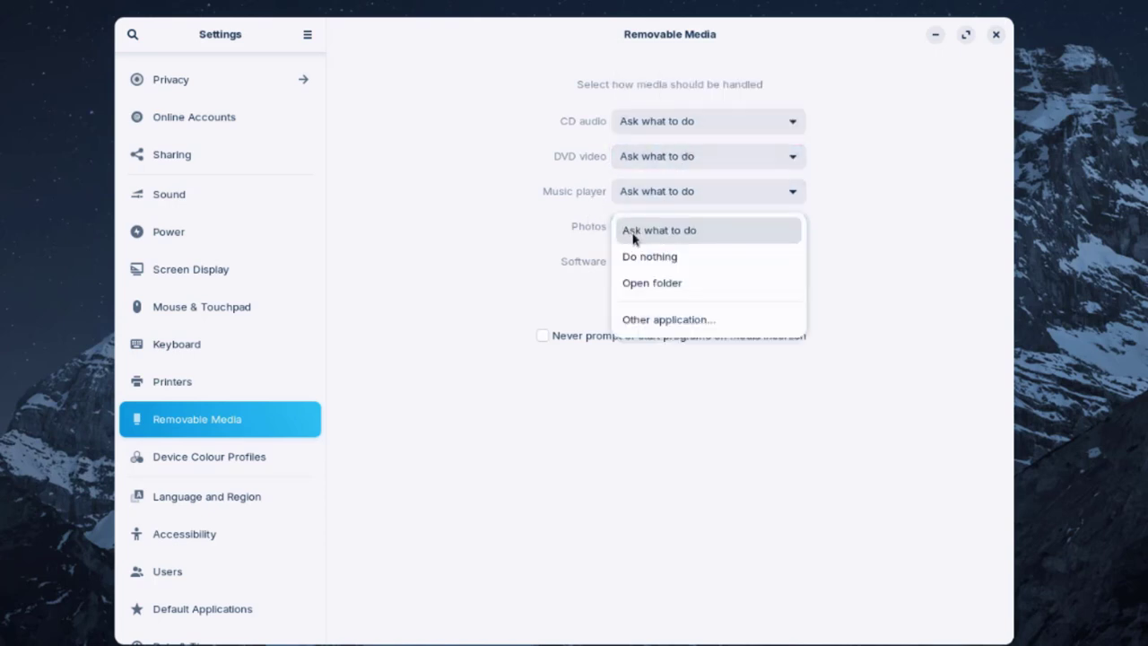
click(567, 246)
click(254, 463)
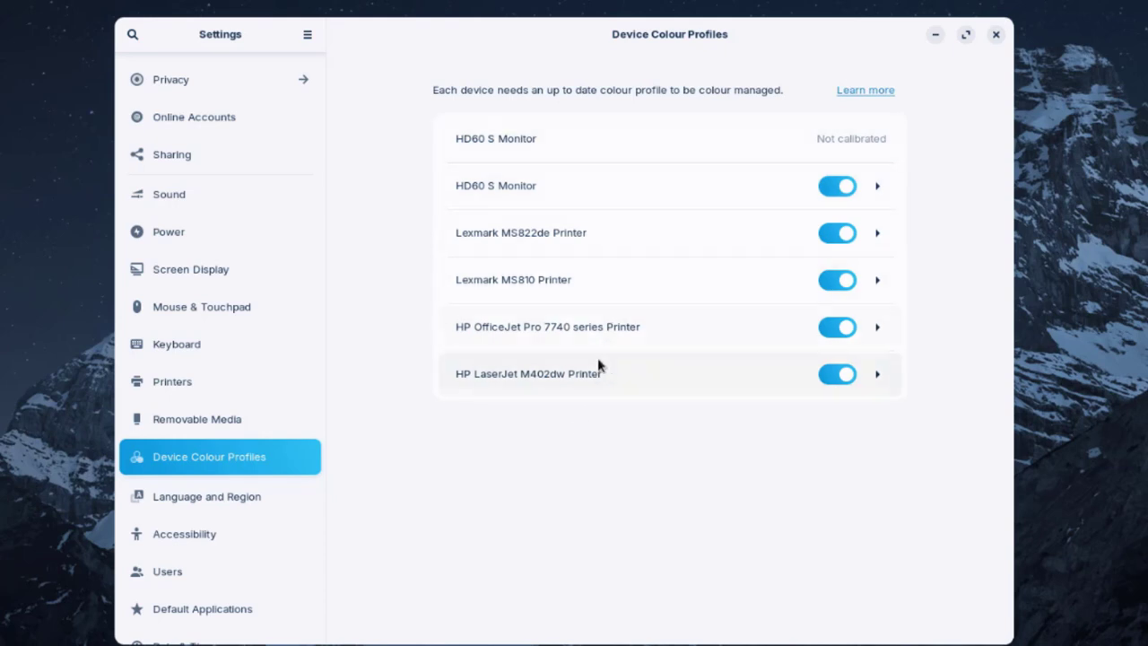
Step: Open Language and Region and cancel the language choice, keeping English (Canada)
click(242, 499)
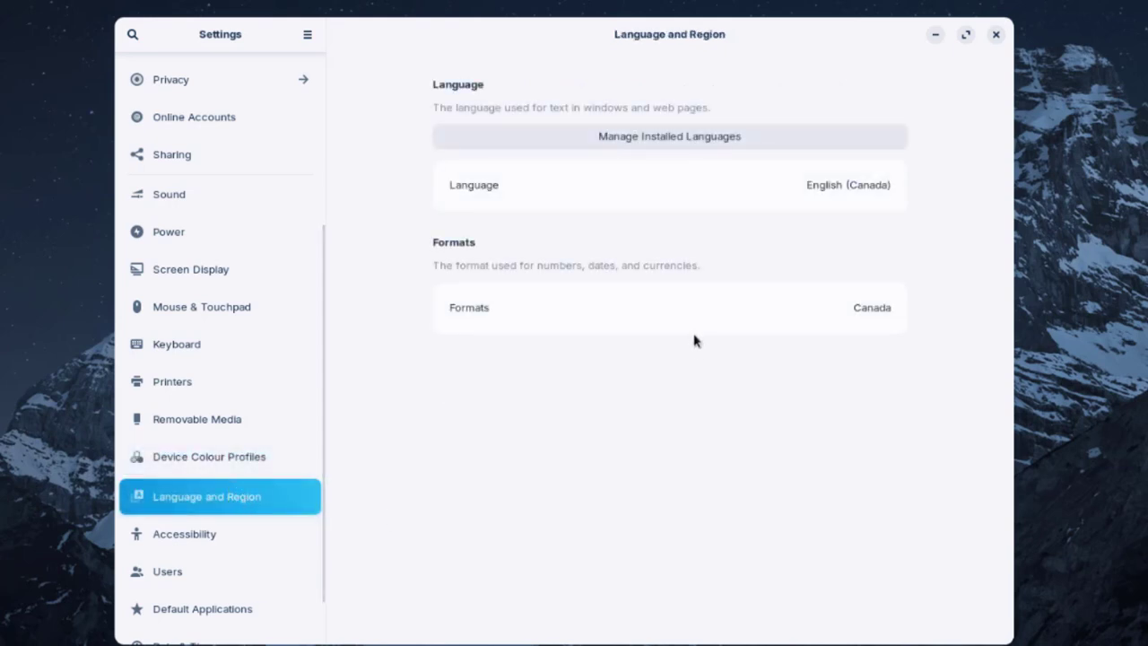
click(662, 196)
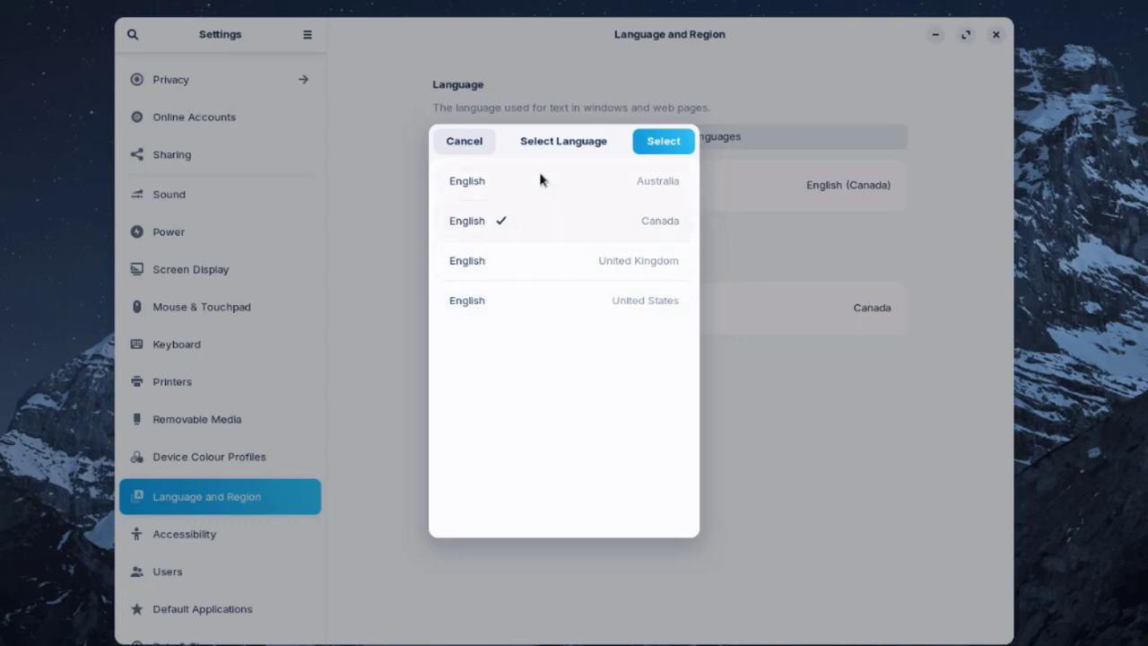
click(479, 142)
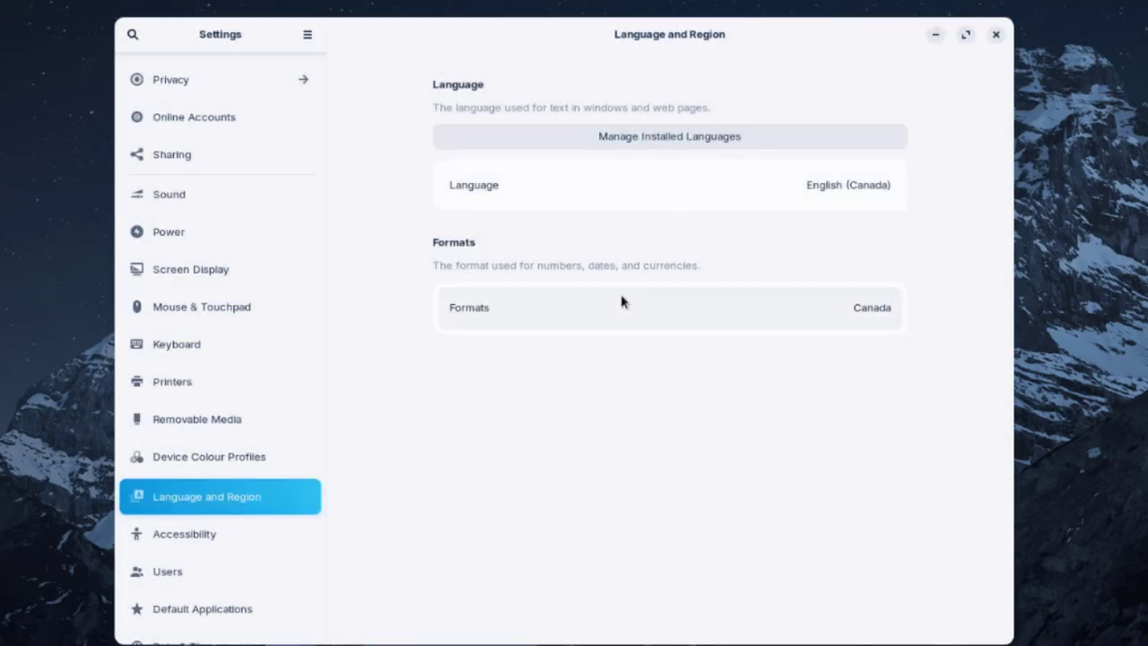
Step: Set Formats to United States
click(622, 303)
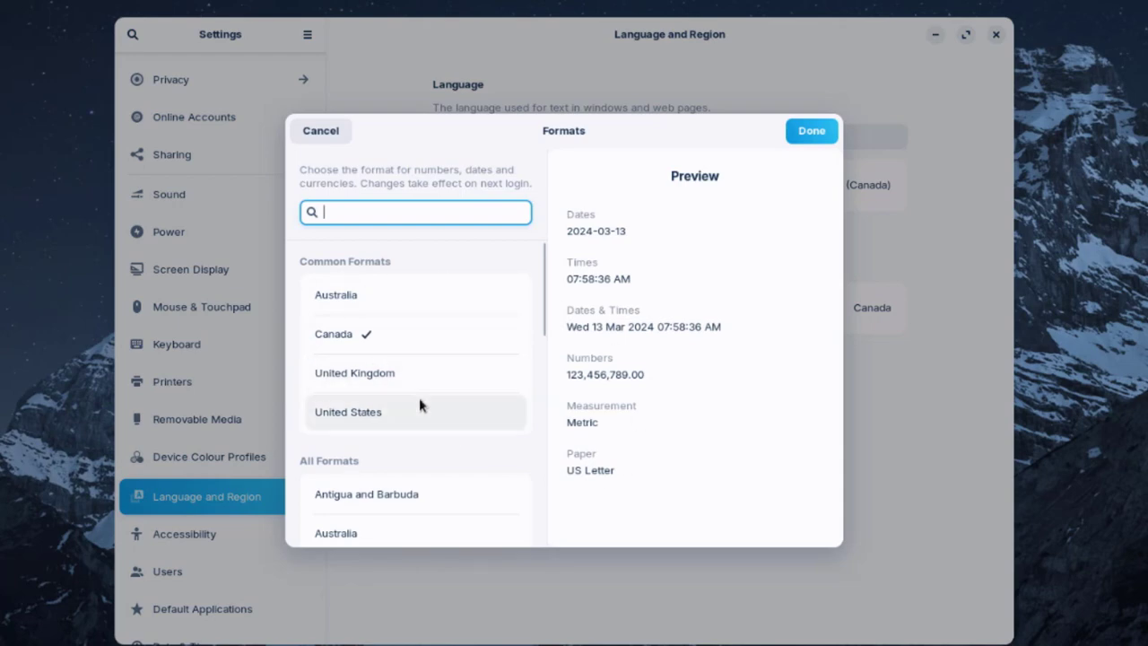
click(502, 411)
click(809, 130)
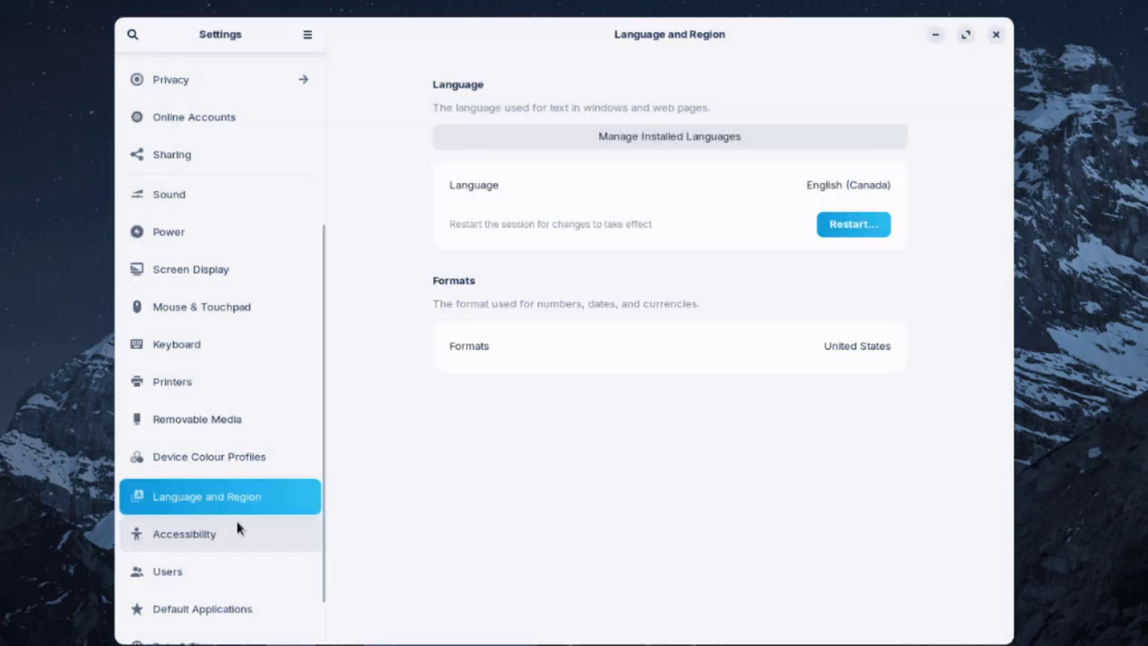
Step: Look through Accessibility, closing Screen Reader without changes, then open the Users page
click(239, 532)
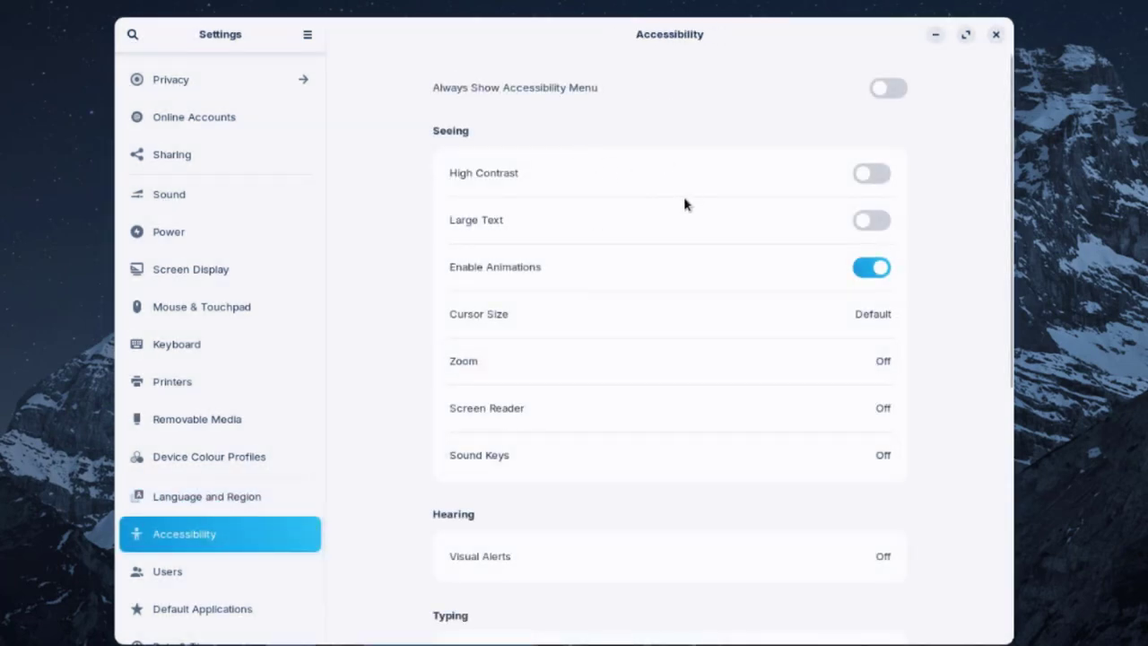
scroll(721, 242, down, 1)
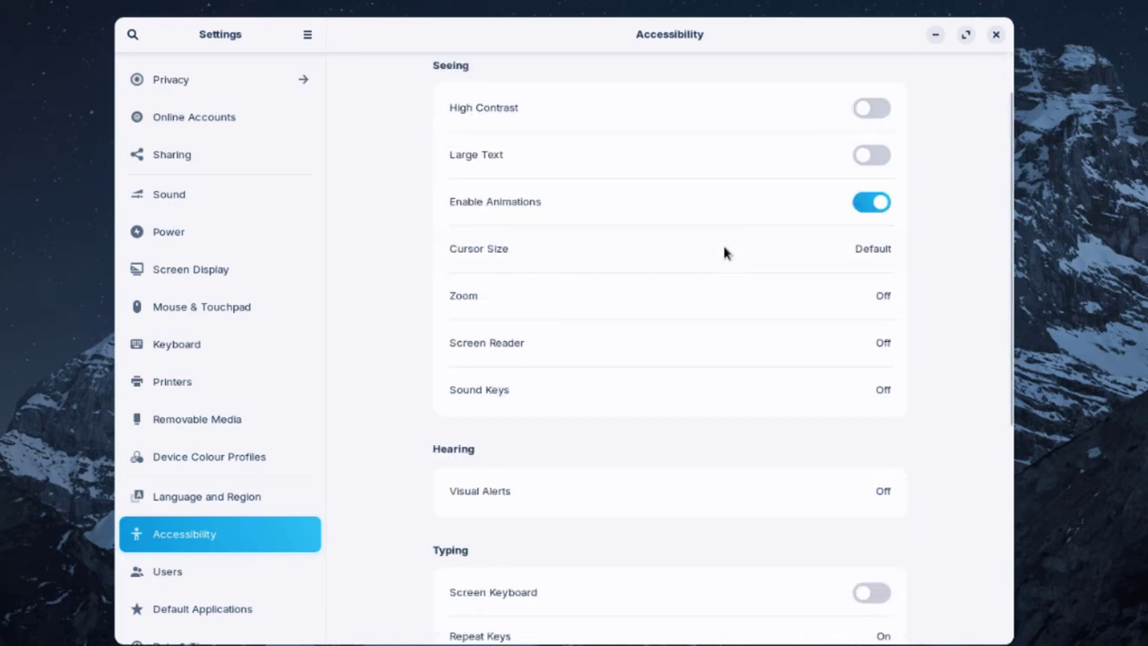
click(501, 344)
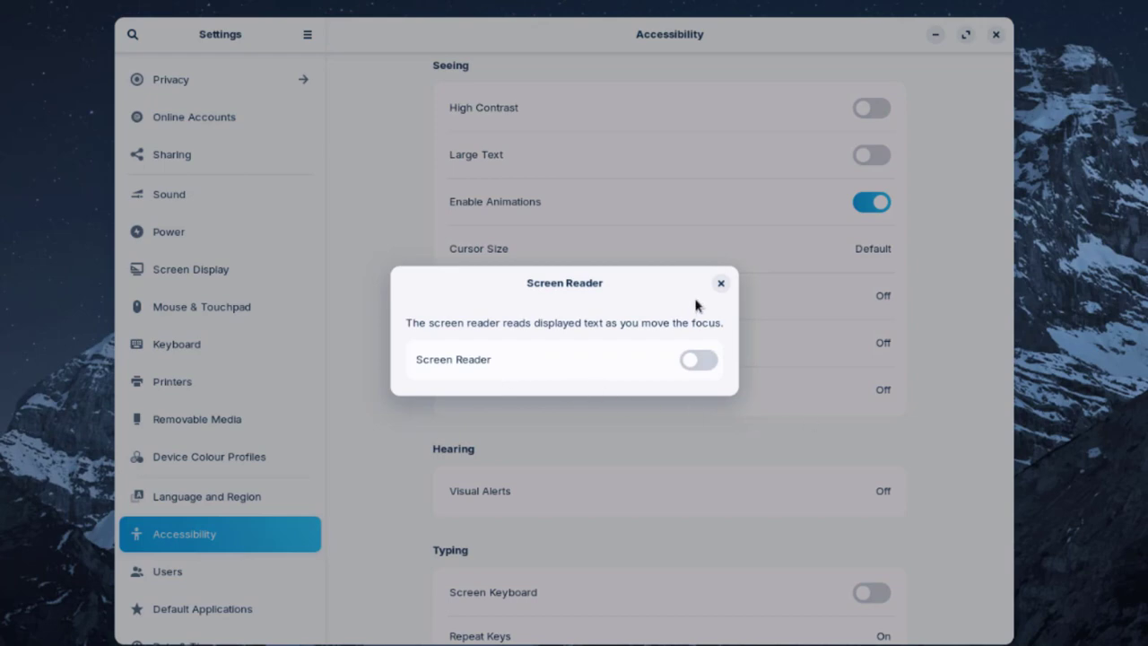
click(720, 286)
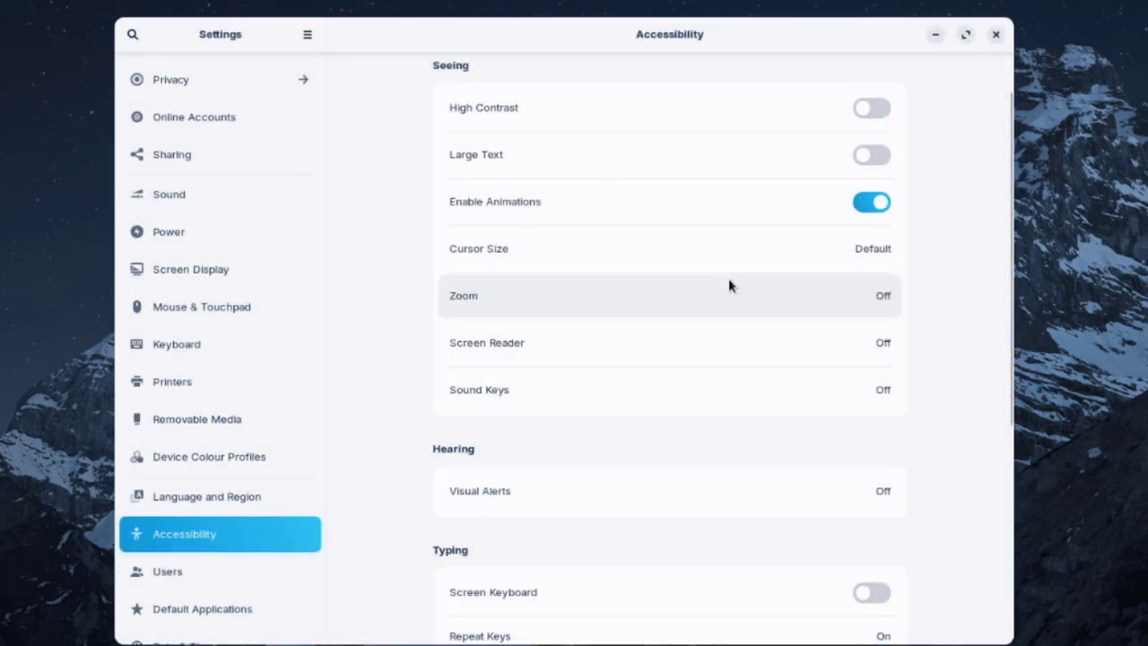
scroll(625, 330, down, 5)
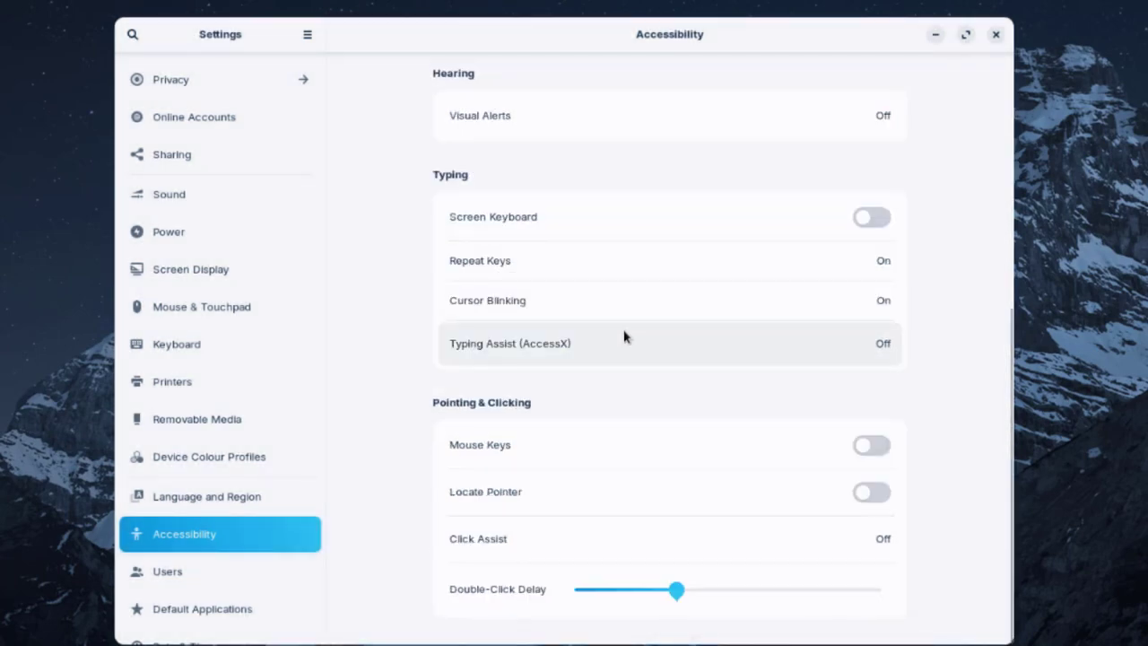
scroll(625, 330, up, 4)
scroll(634, 332, up, 3)
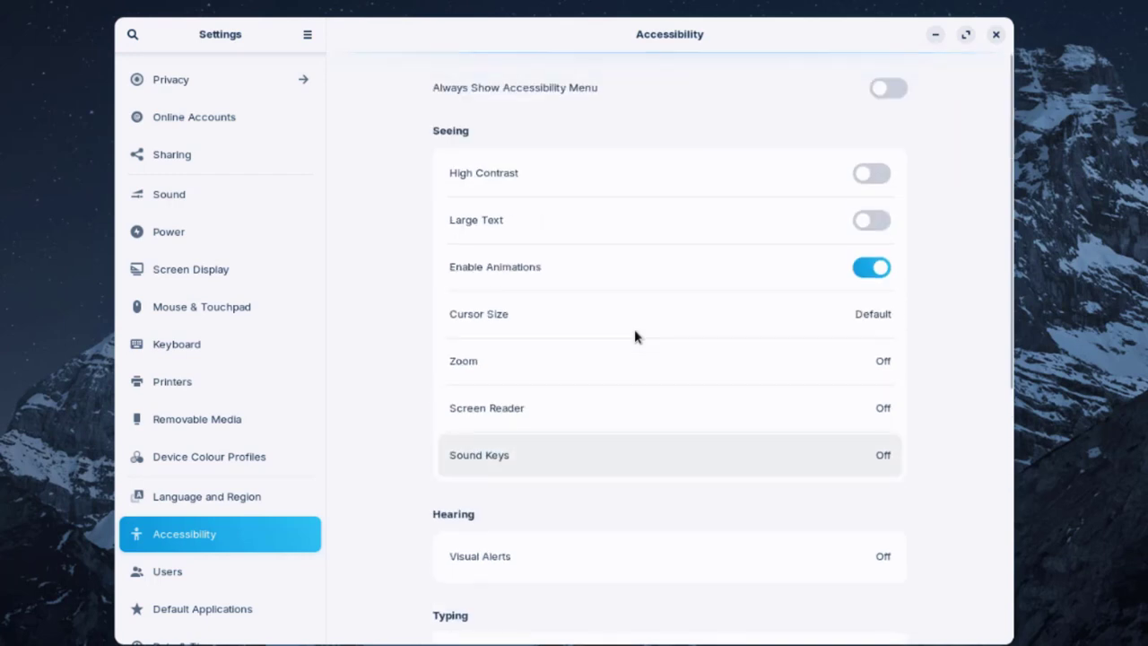
click(224, 560)
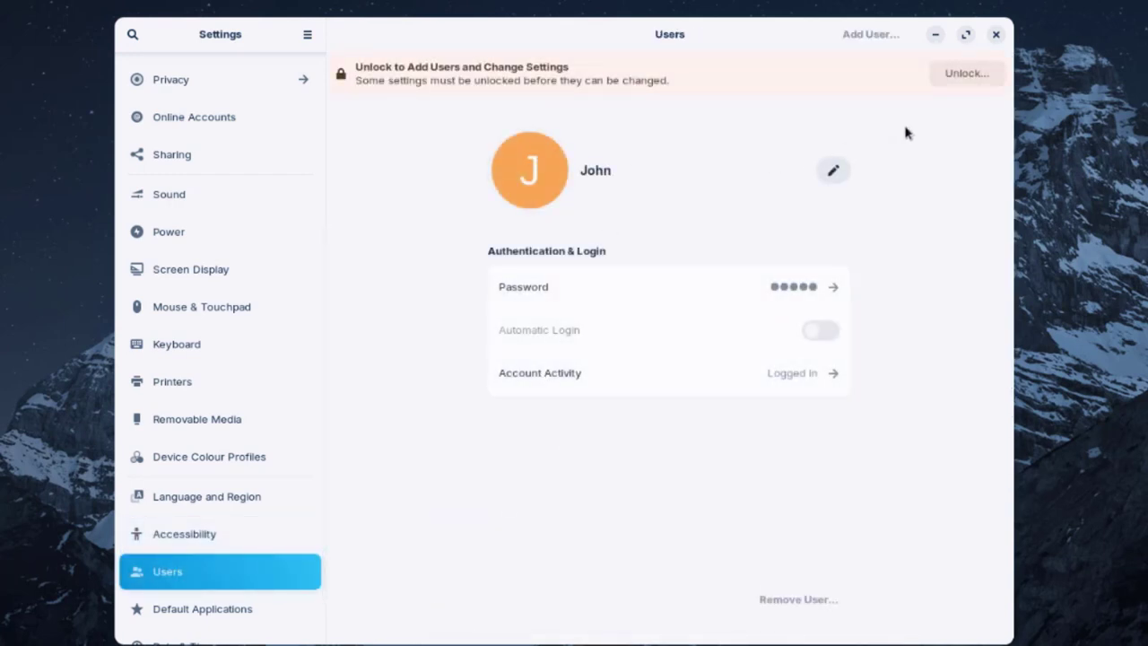
Step: Unlock the user settings by authenticating with the account password
click(957, 79)
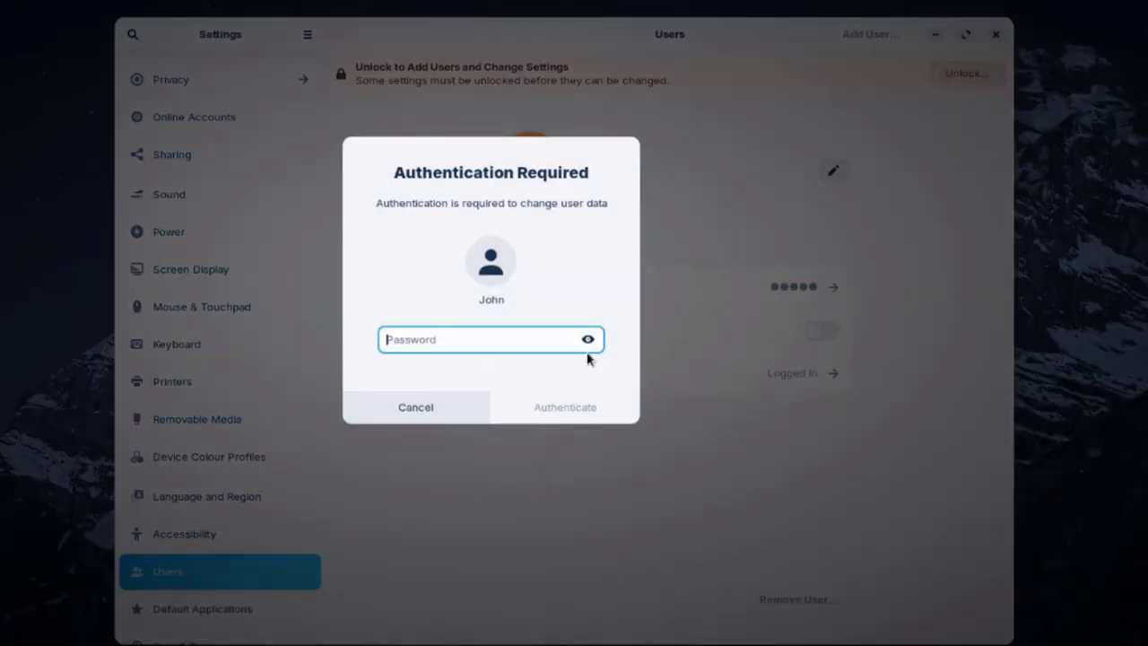
text(••)
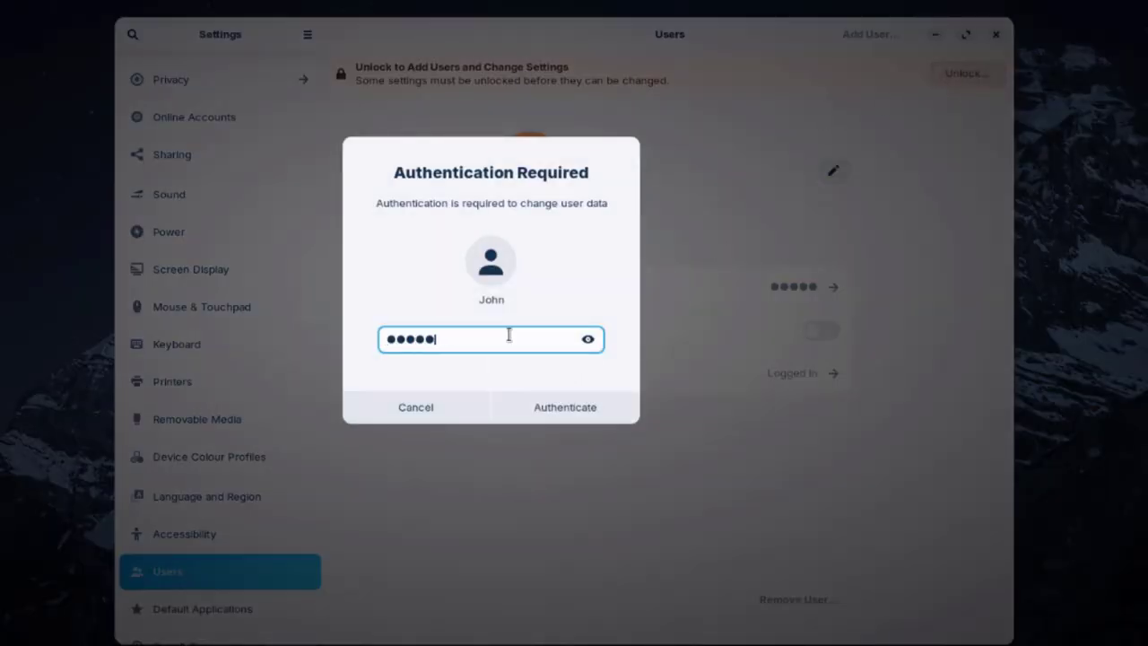
key(Return)
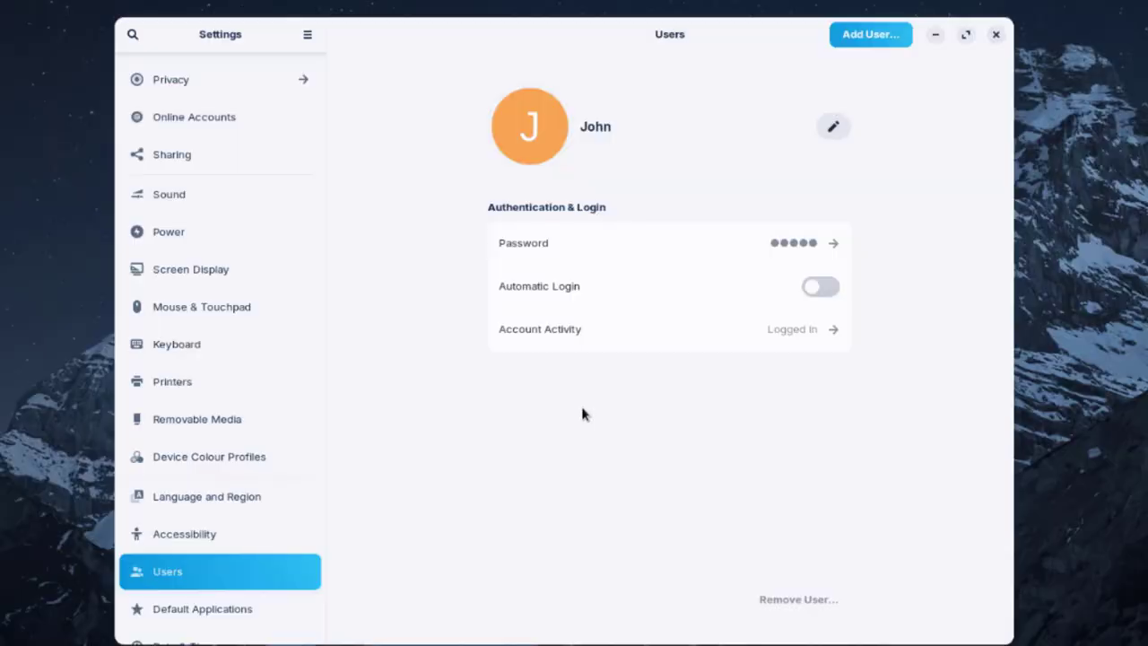
Step: Try account type and password options in Add User, cancel, and open Default Applications
click(866, 37)
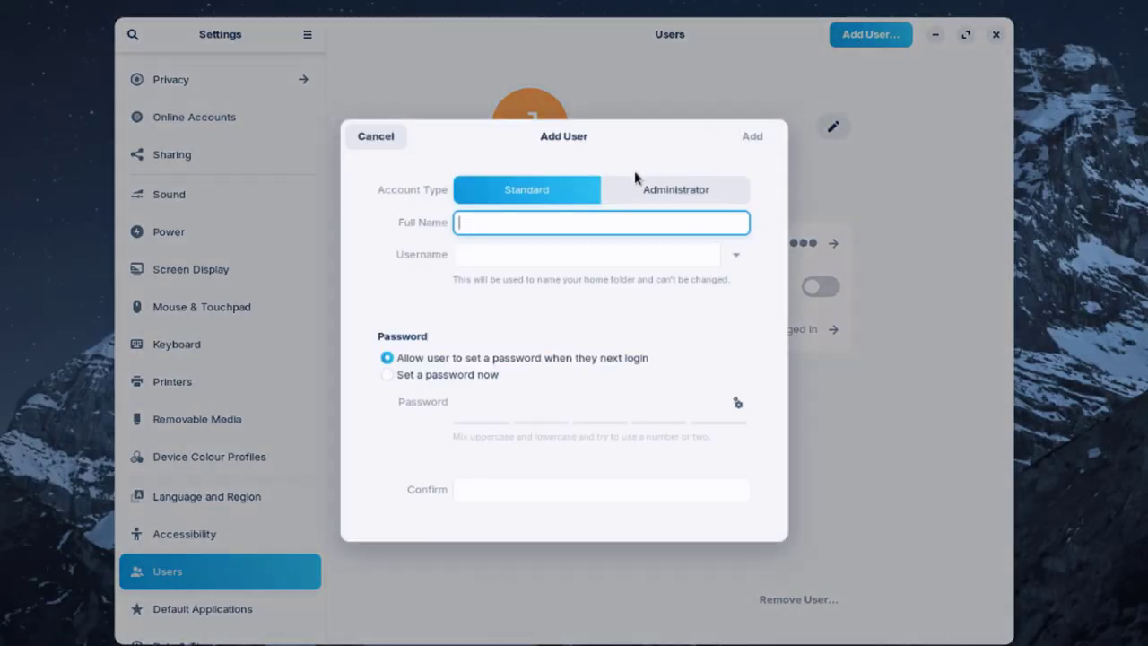
click(632, 189)
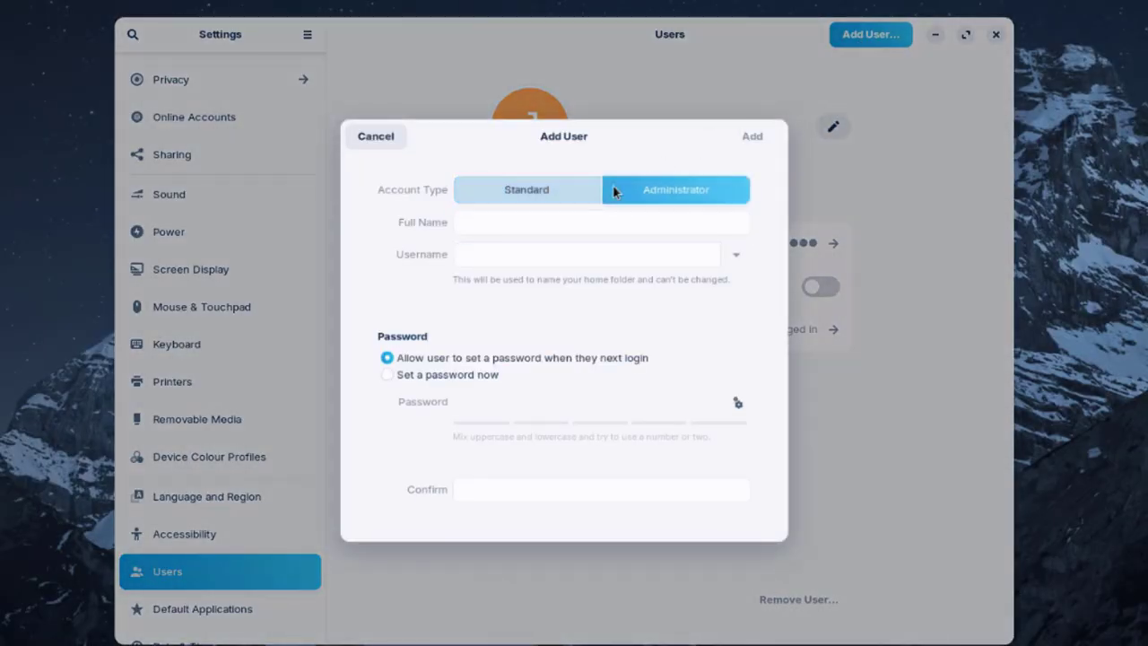
click(552, 186)
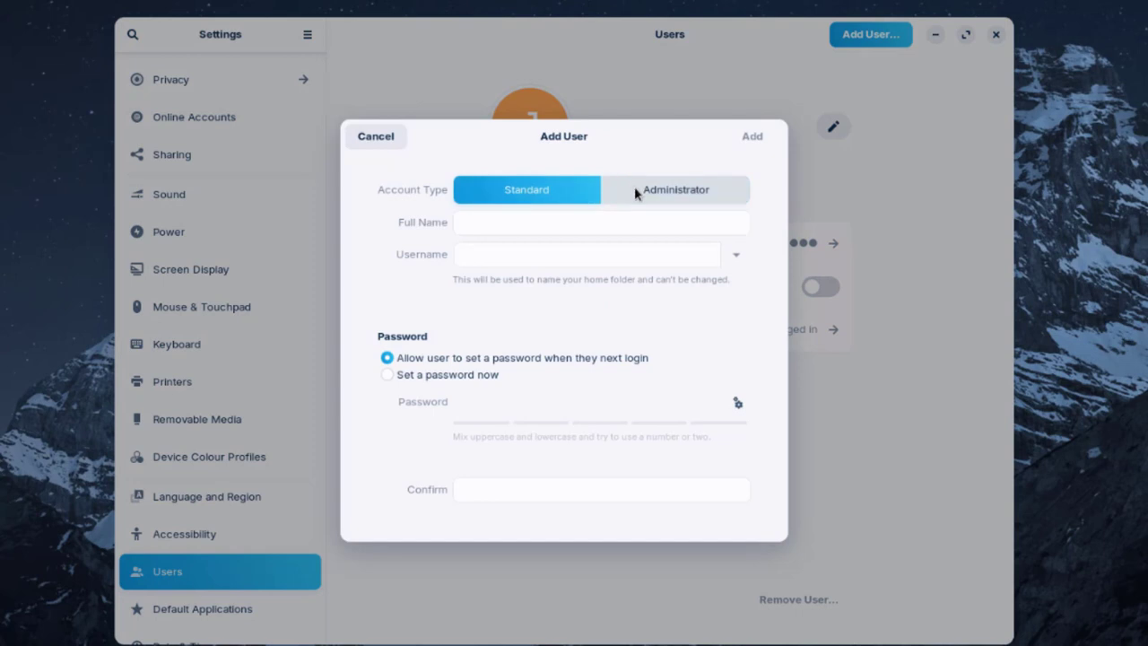
click(635, 194)
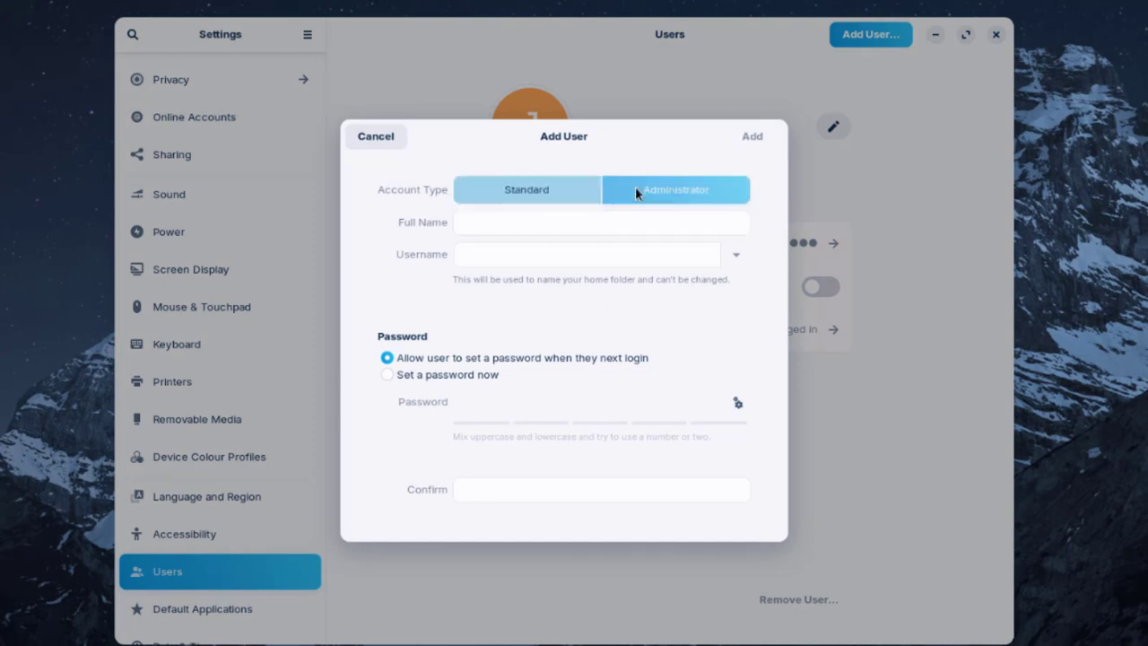
click(457, 377)
click(442, 360)
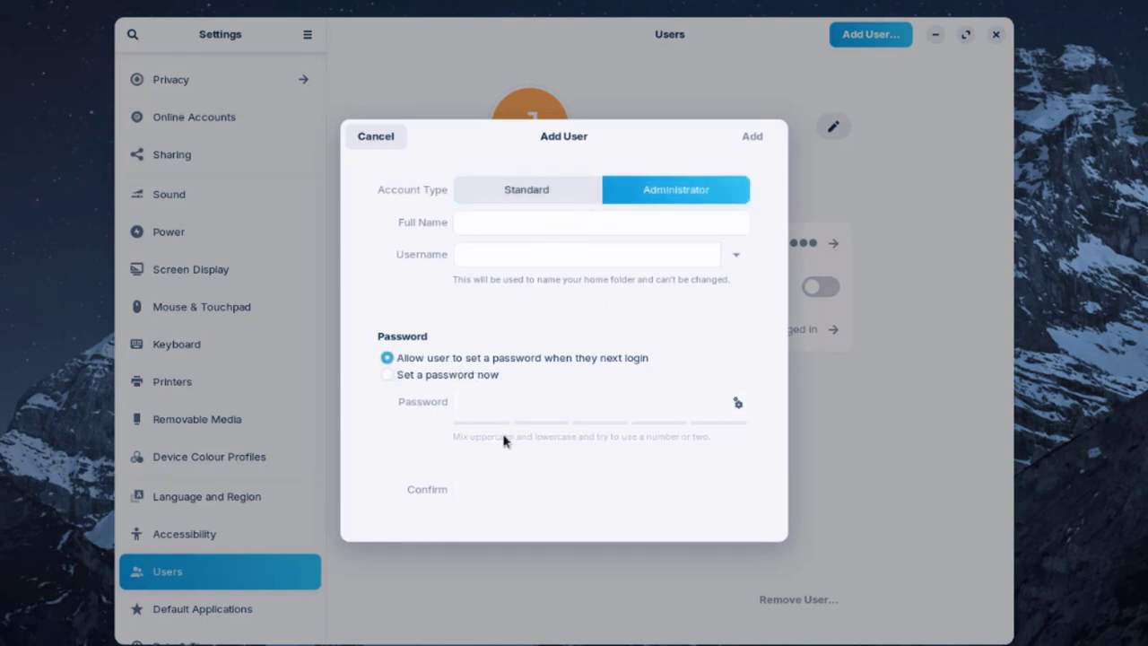
click(377, 137)
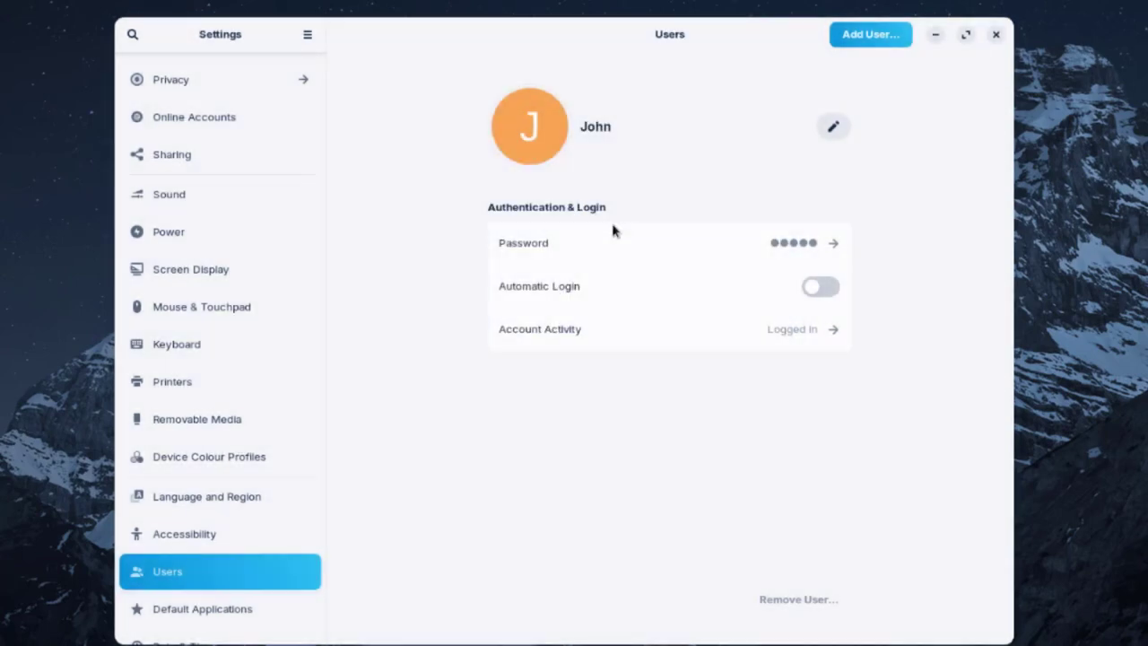
click(235, 609)
scroll(260, 605, down, 2)
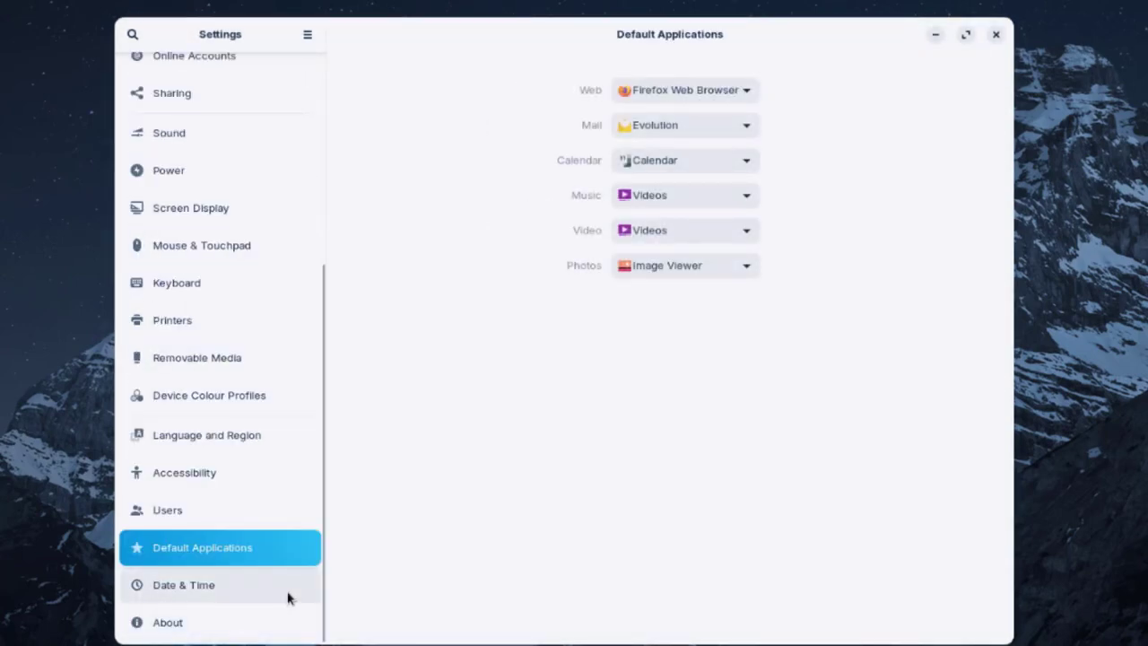
Step: Keep Firefox as the web default, then view Date & Time and the About page
click(699, 95)
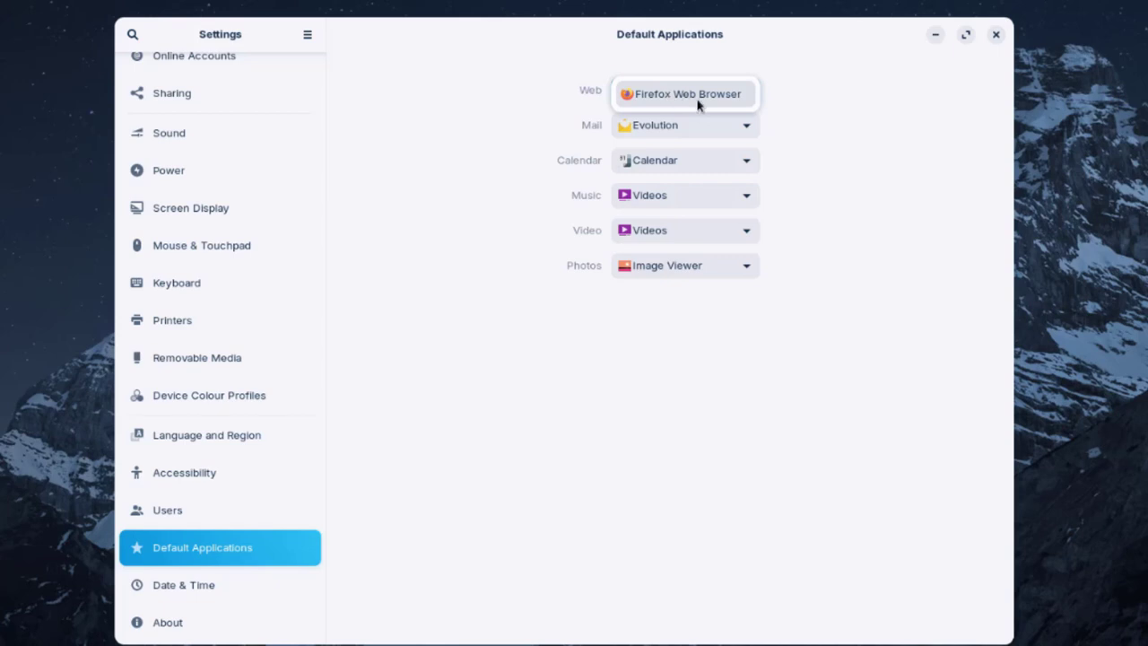
click(684, 117)
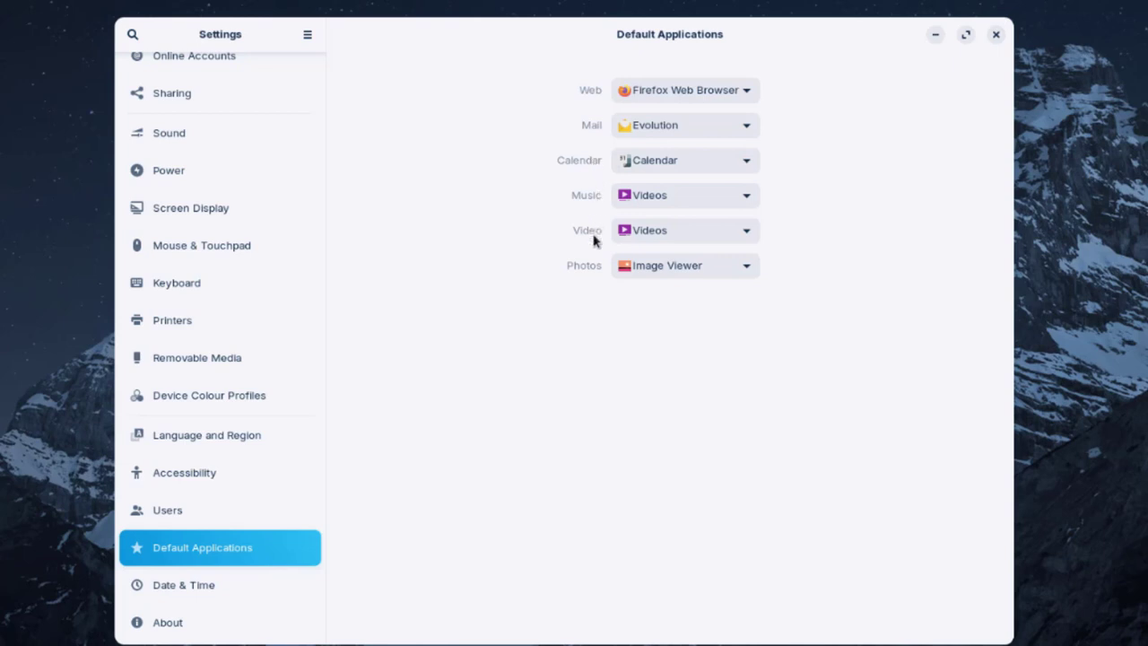
click(230, 588)
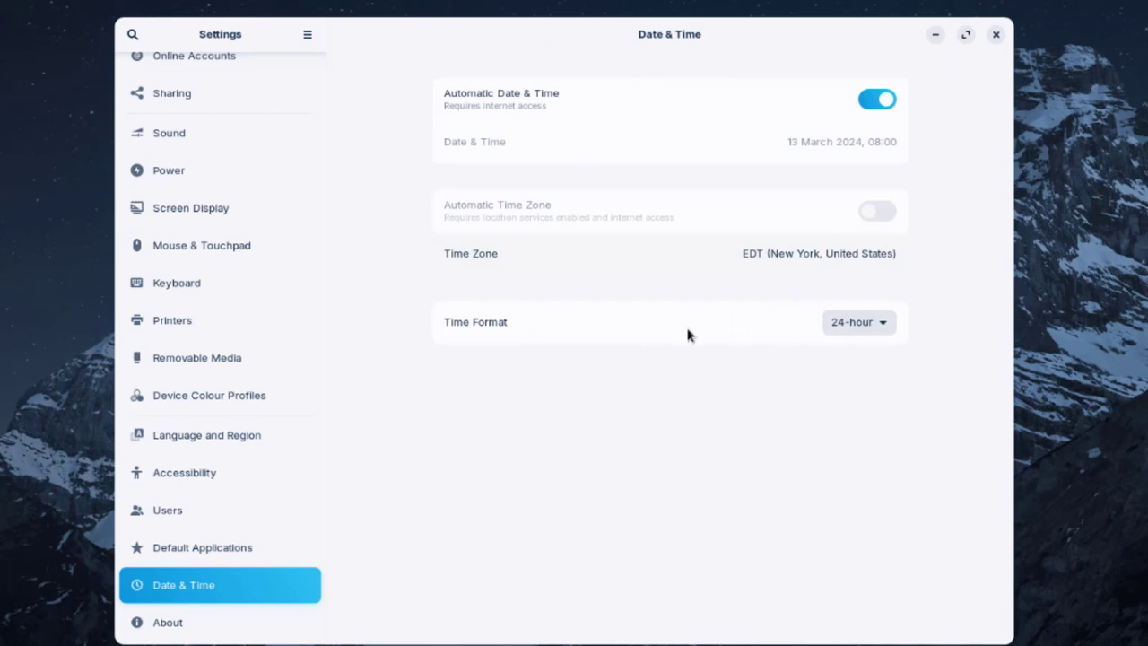
click(238, 621)
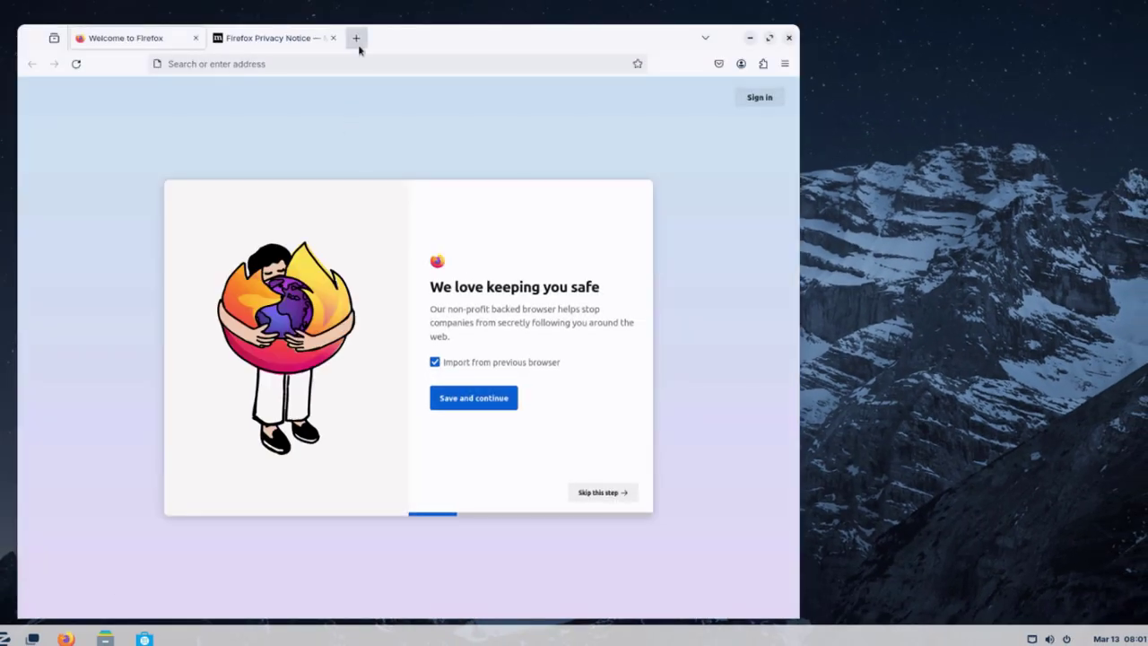
Step: Open a new Firefox tab and minimize the browser window
click(356, 38)
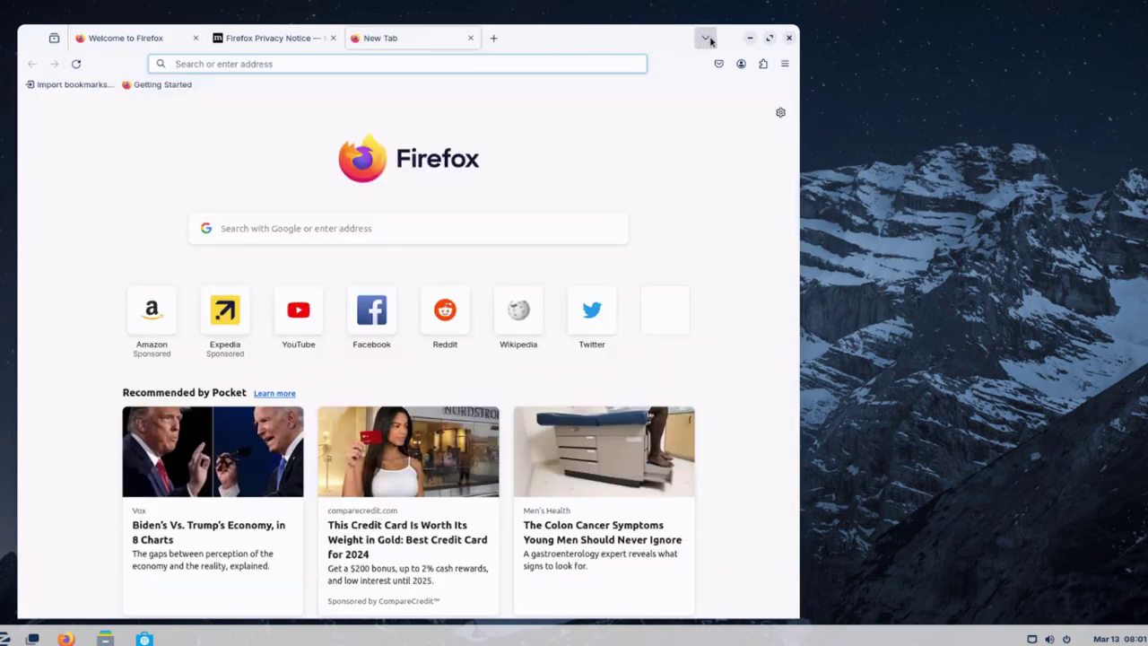
click(750, 38)
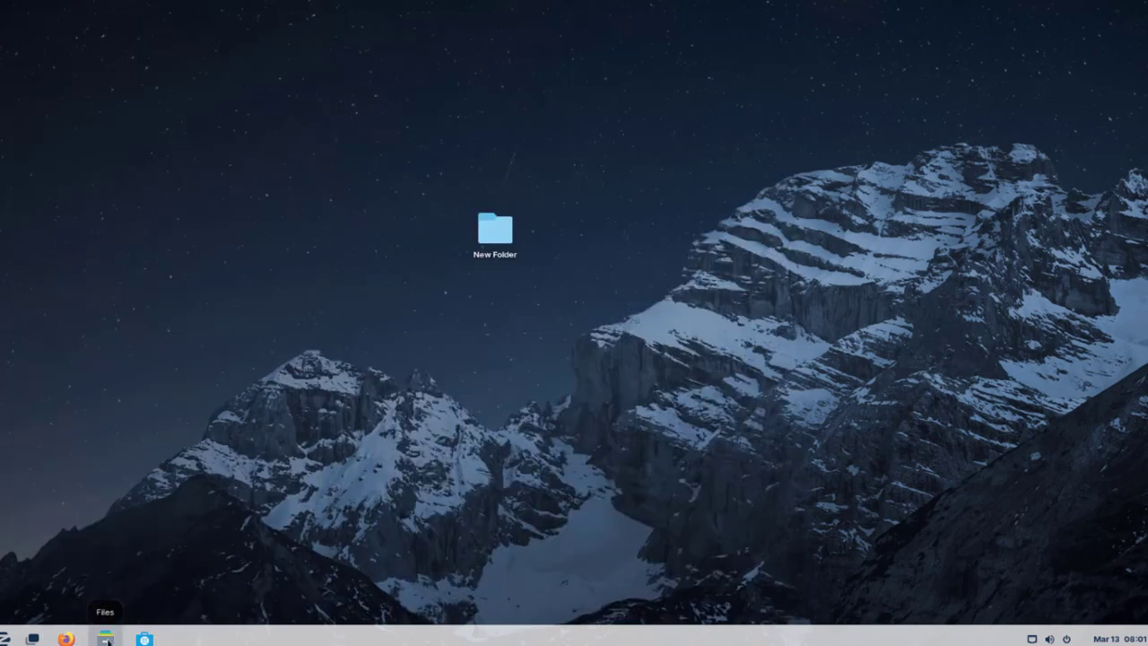
Step: Browse the Downloads, Documents and Home folders in Files, close it, and launch Software
click(105, 638)
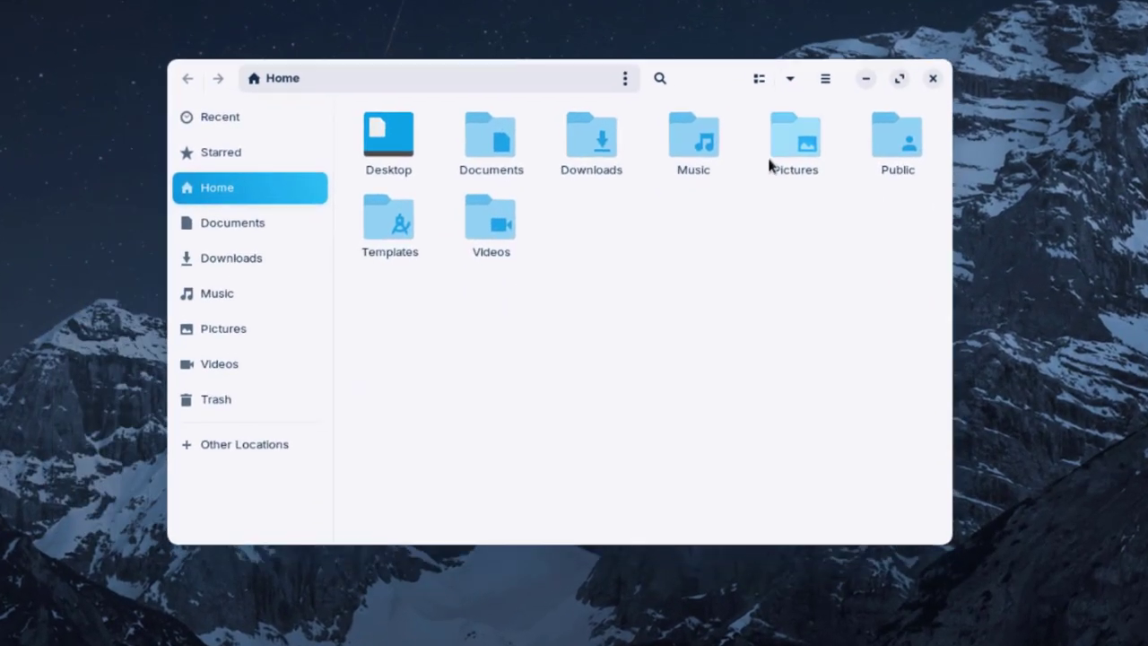
click(259, 261)
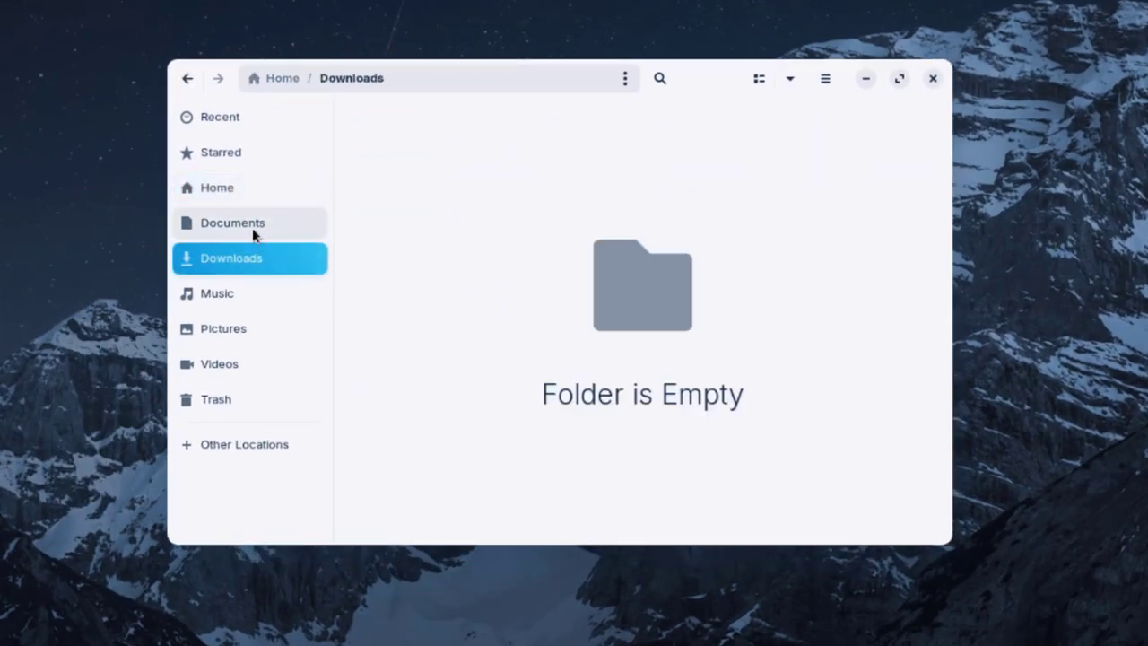
click(222, 226)
click(223, 186)
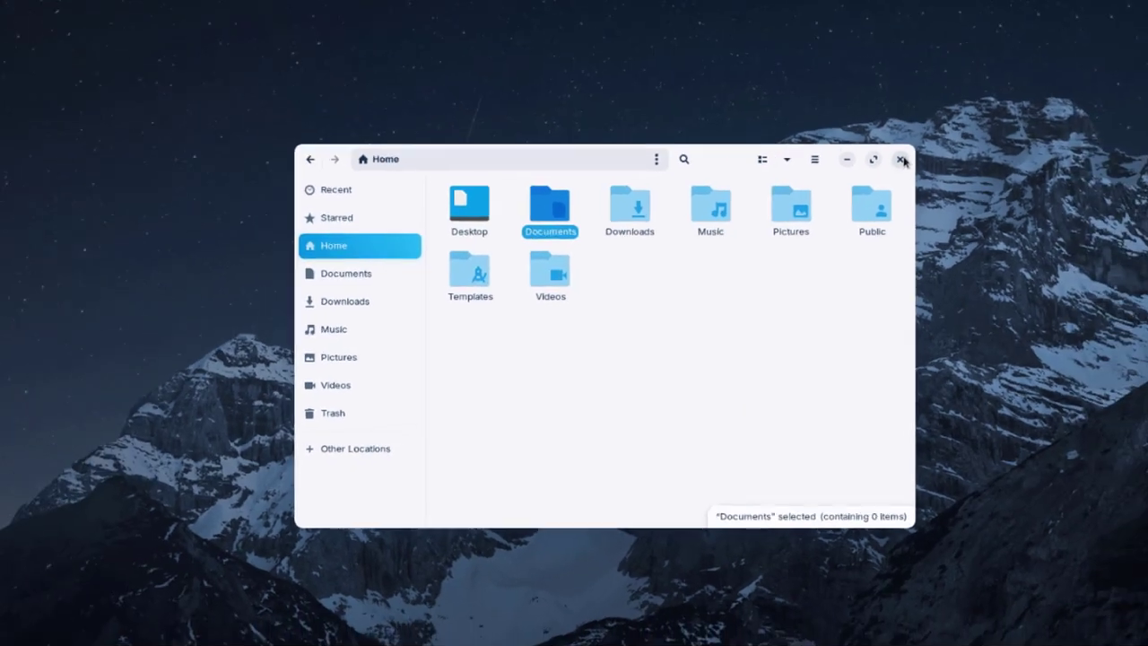
click(932, 78)
click(147, 638)
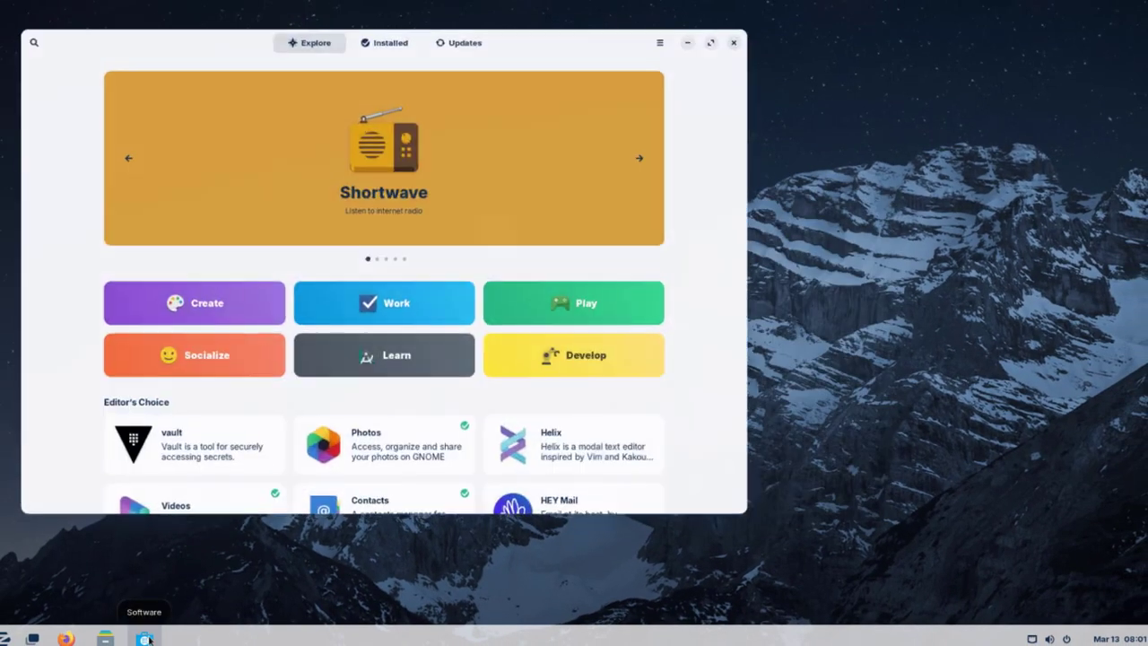
Step: Maximize the Software window, view Installed apps, then scroll through the Explore page
double_click(550, 46)
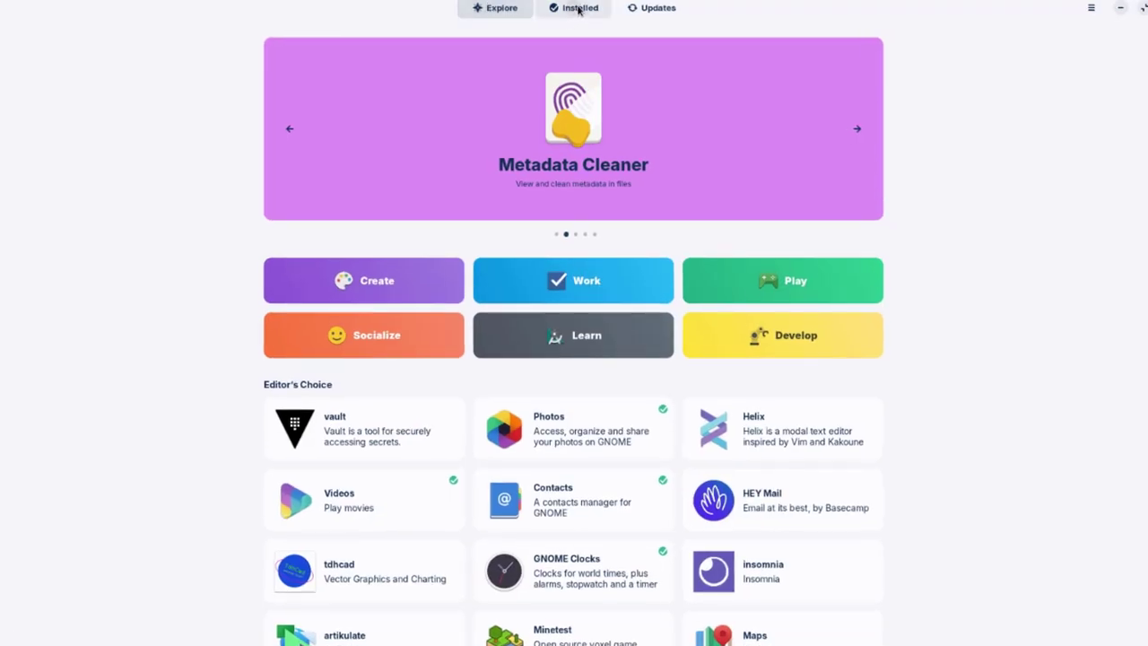
click(578, 10)
click(497, 9)
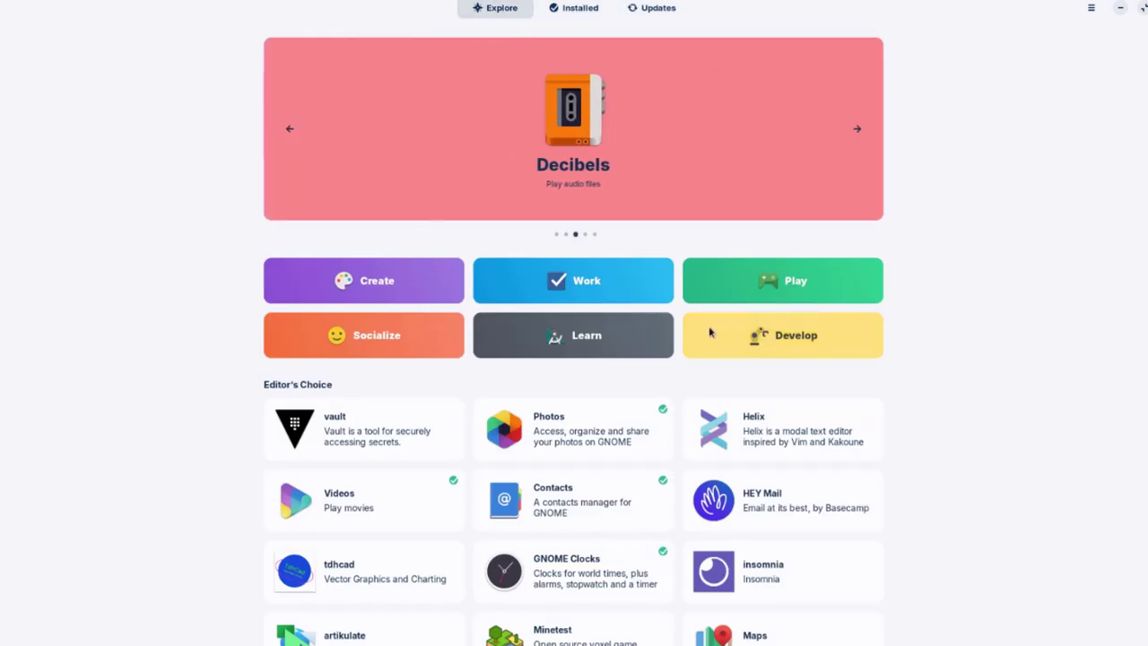
scroll(843, 486, down, 1)
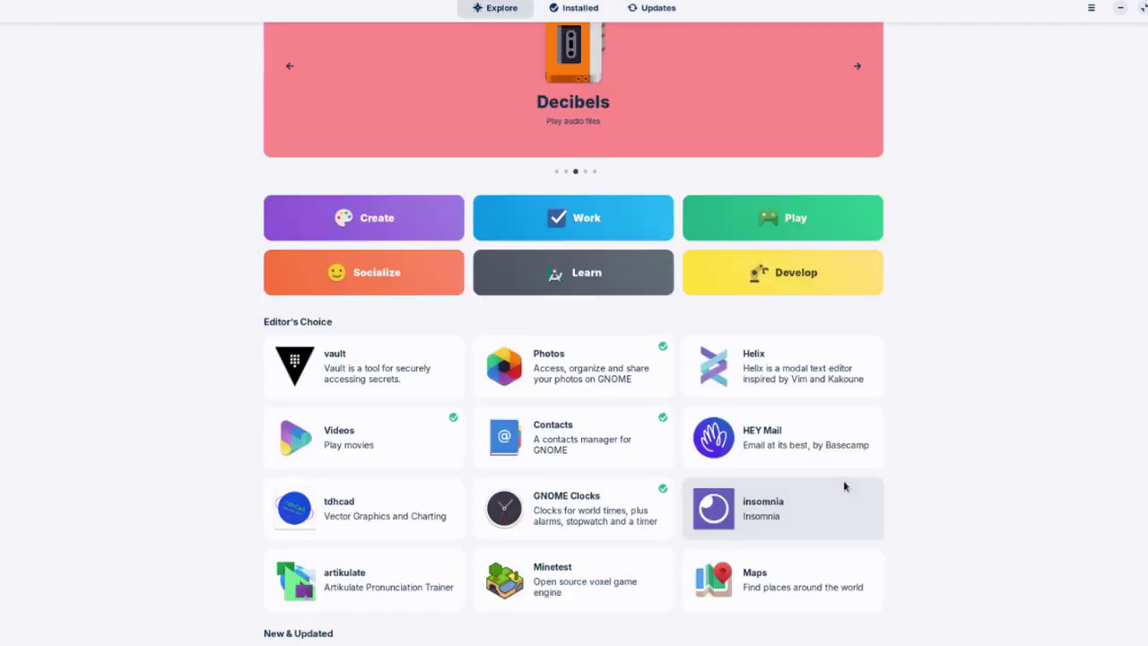
scroll(842, 482, down, 4)
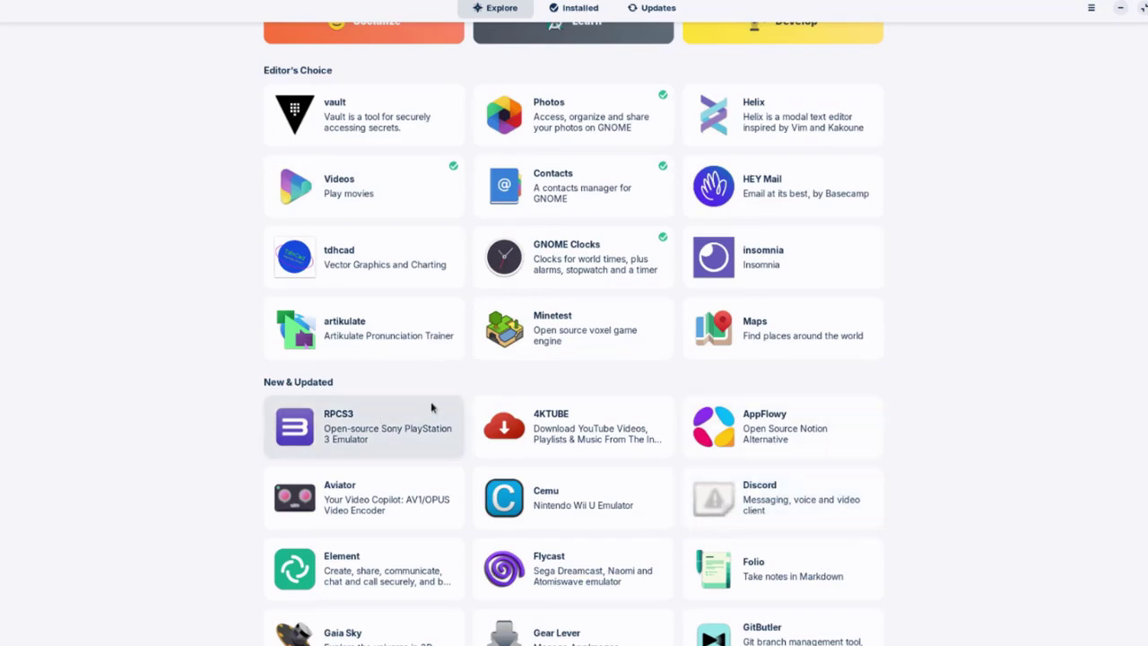
scroll(462, 415, down, 2)
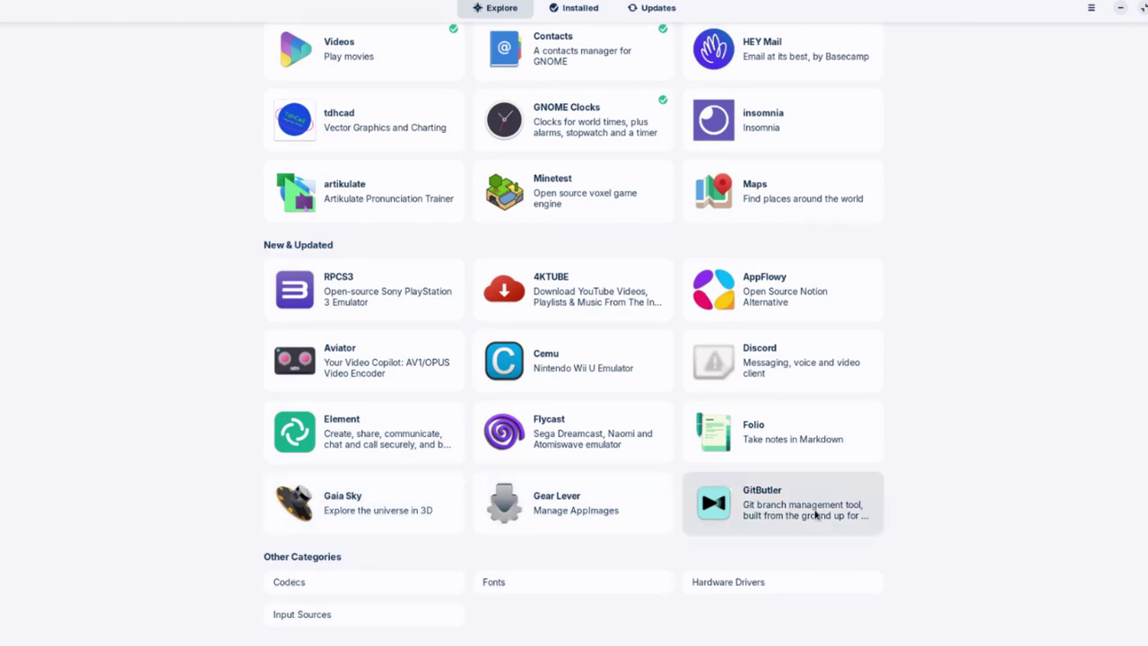
scroll(374, 215, up, 5)
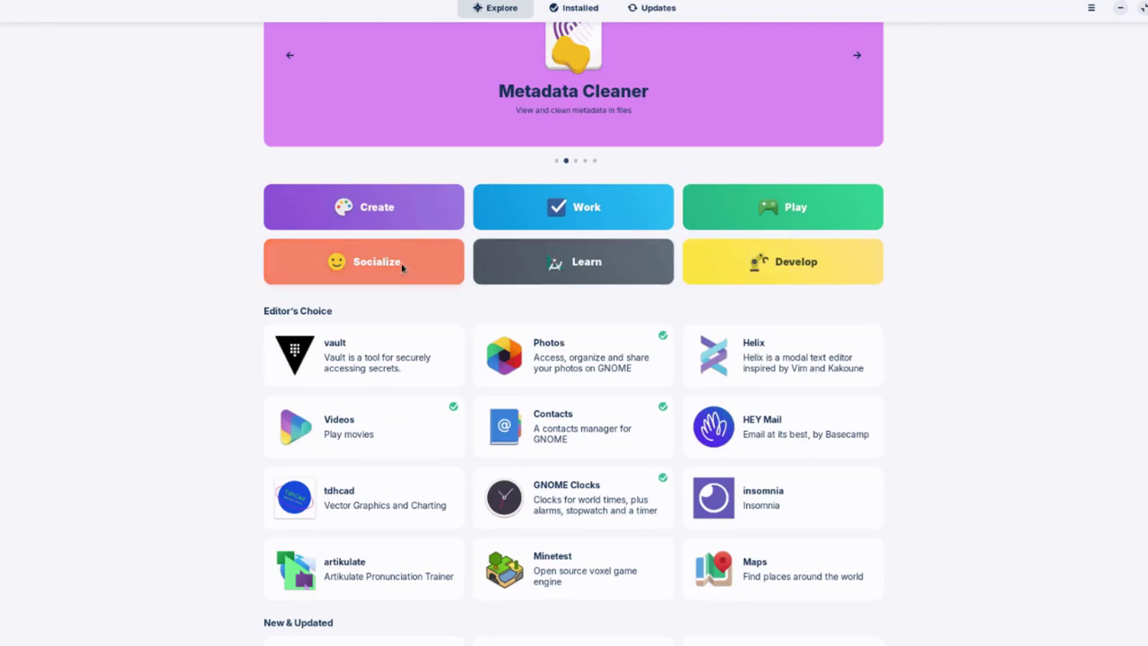
scroll(619, 340, up, 1)
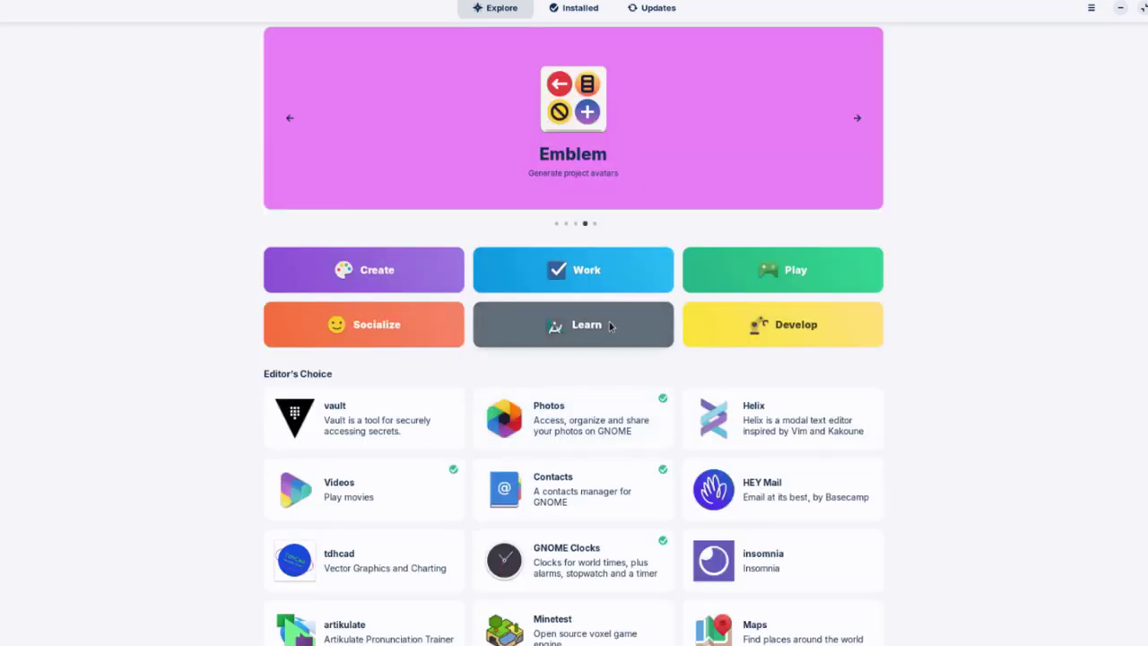
Step: Browse the Learn category's app list, then go back to the Explore page
click(610, 326)
scroll(619, 350, down, 3)
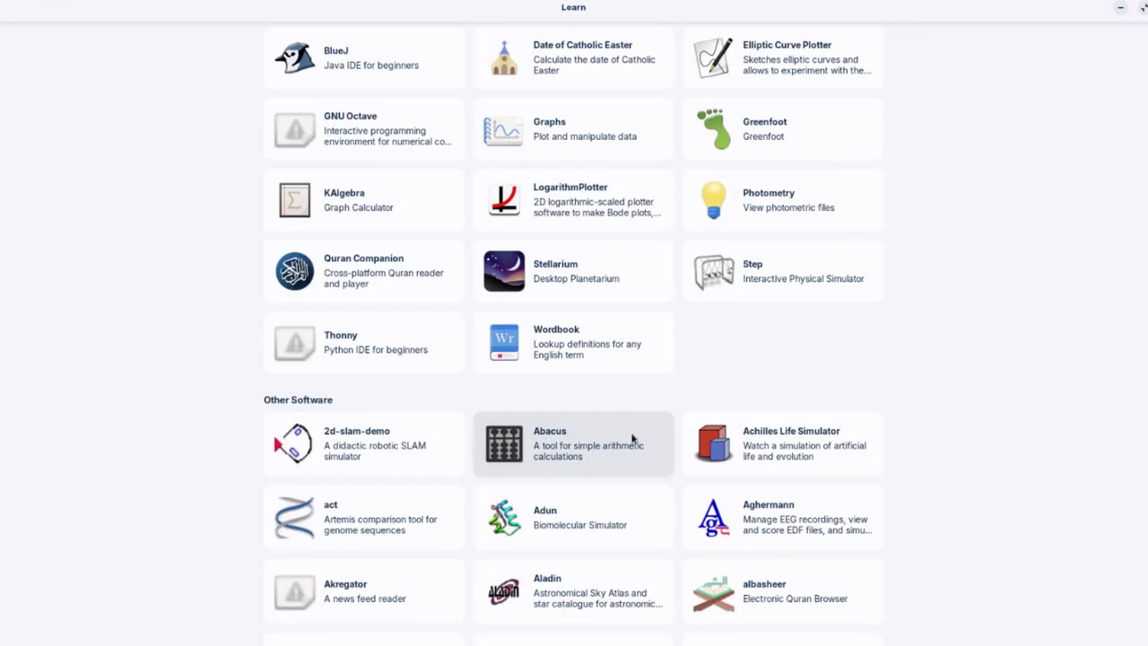
scroll(646, 439, down, 10)
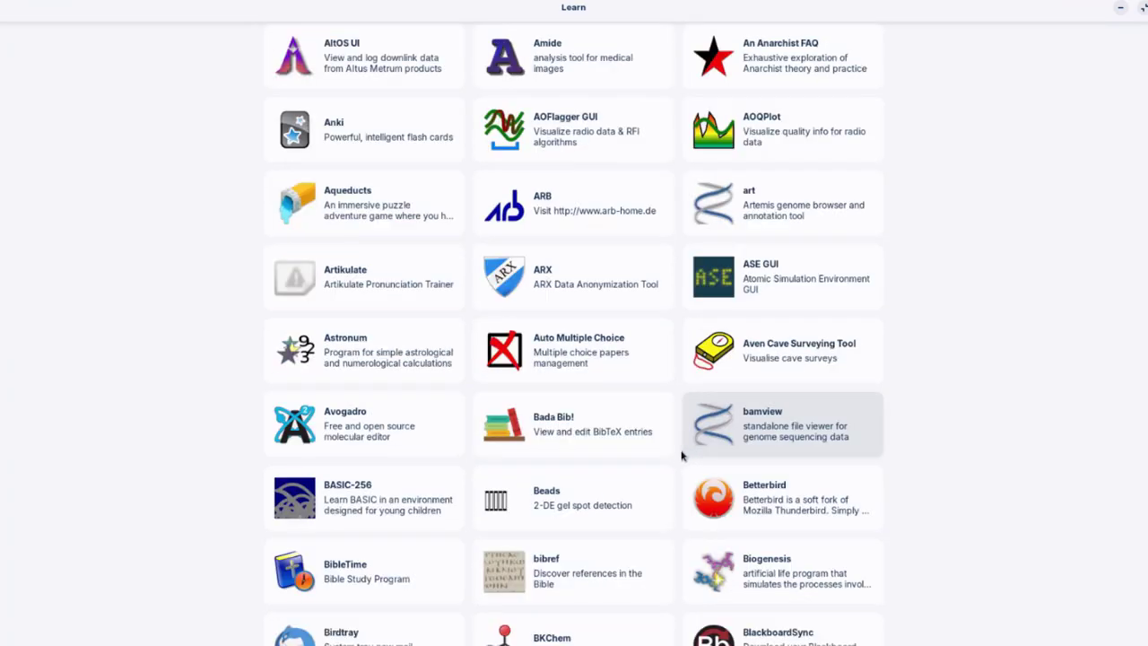
scroll(681, 455, down, 5)
scroll(680, 457, up, 12)
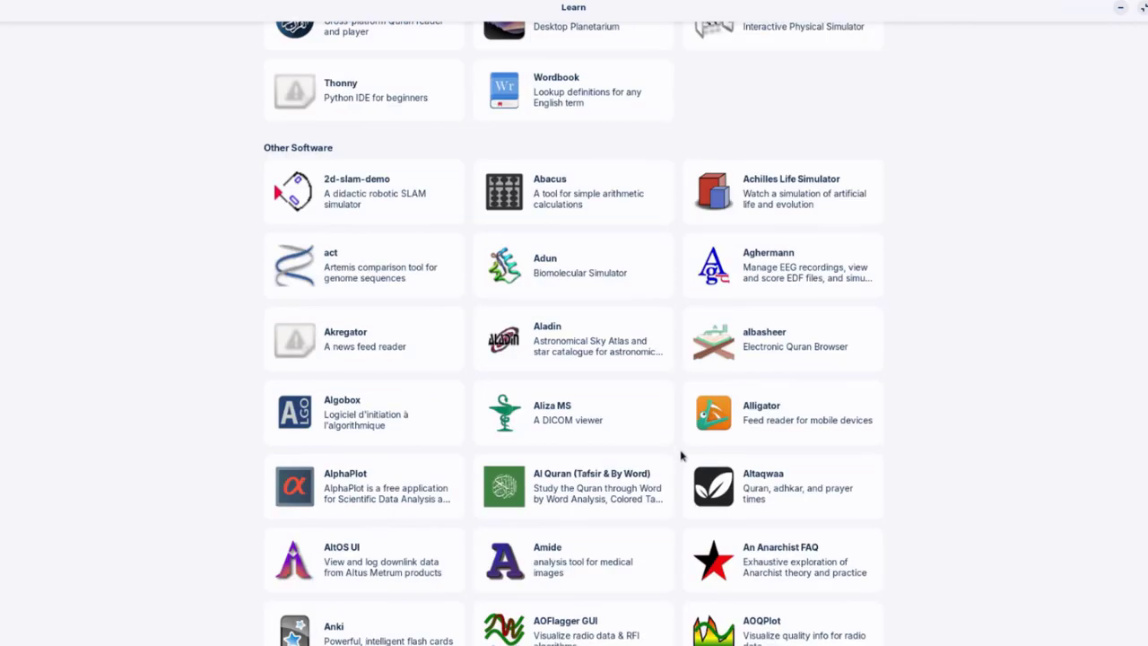
scroll(680, 456, up, 10)
click(11, 12)
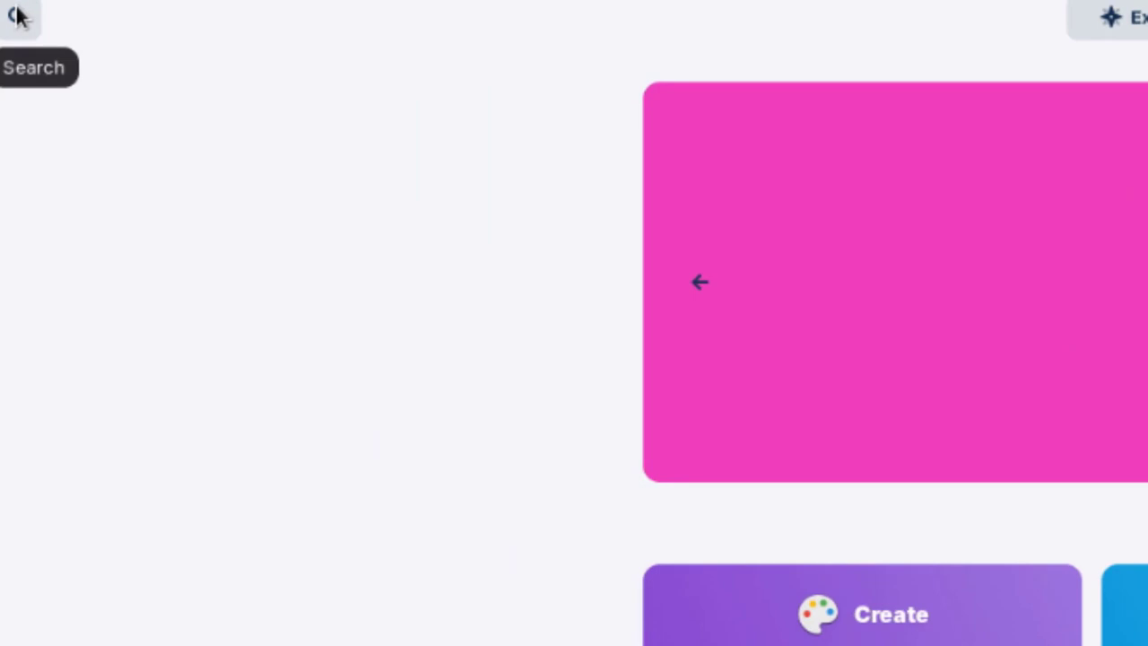
Step: Open app search, review Installed apps and the Up to Date updates page, then return to Explore
click(16, 16)
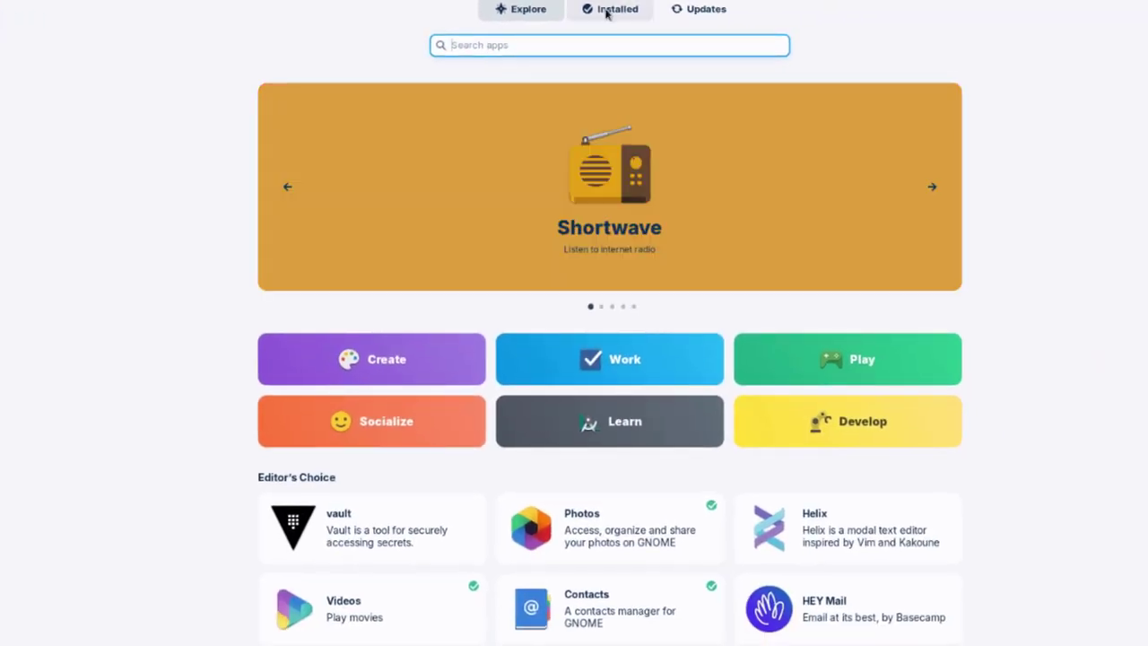
click(609, 10)
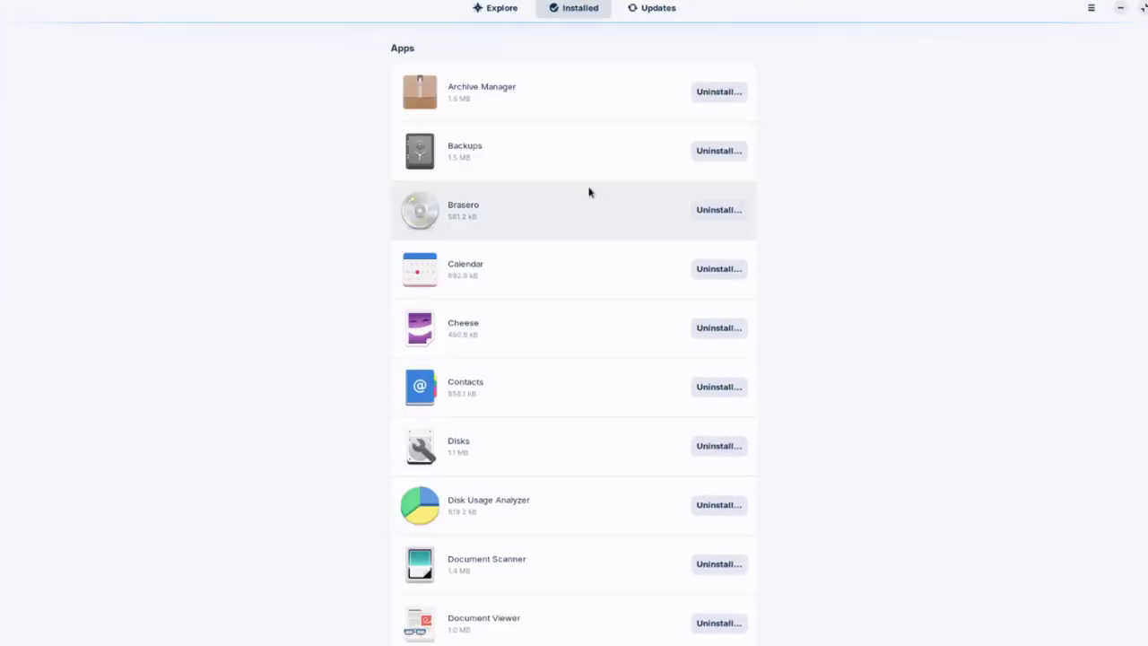
scroll(600, 359, down, 10)
scroll(633, 390, down, 5)
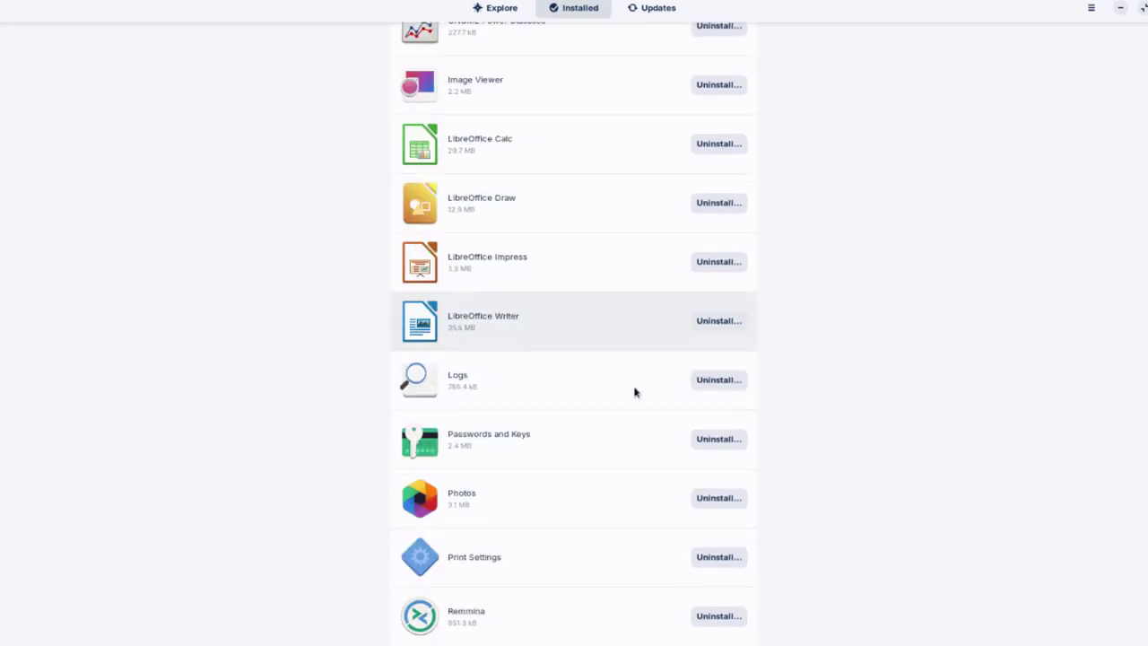
scroll(641, 391, up, 15)
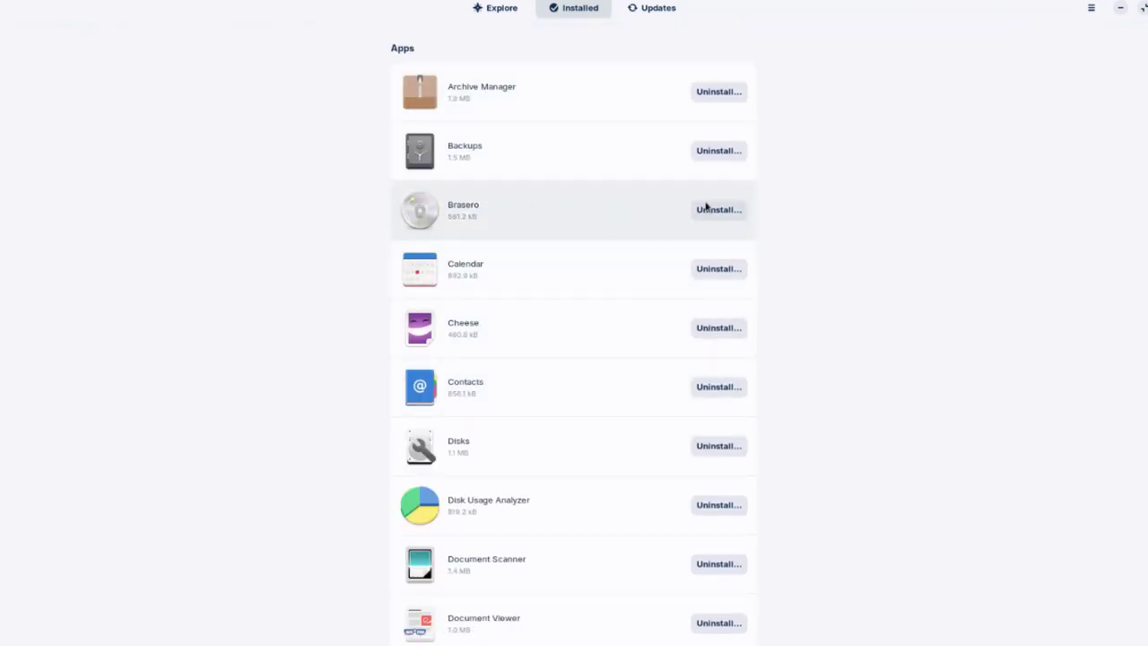
click(654, 8)
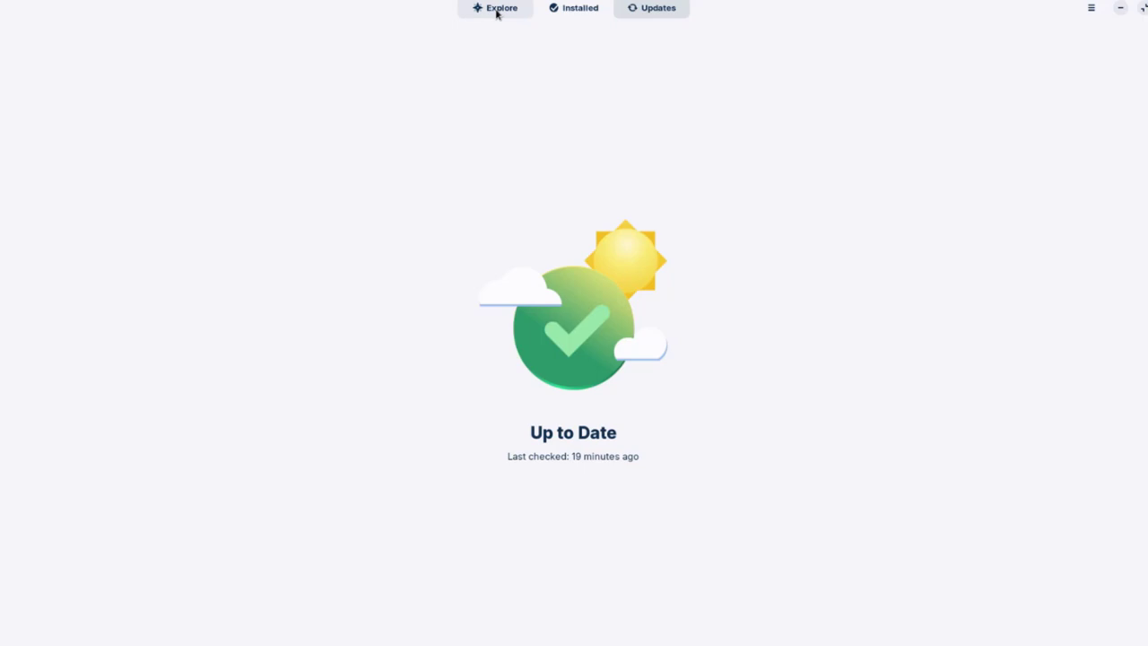
click(497, 10)
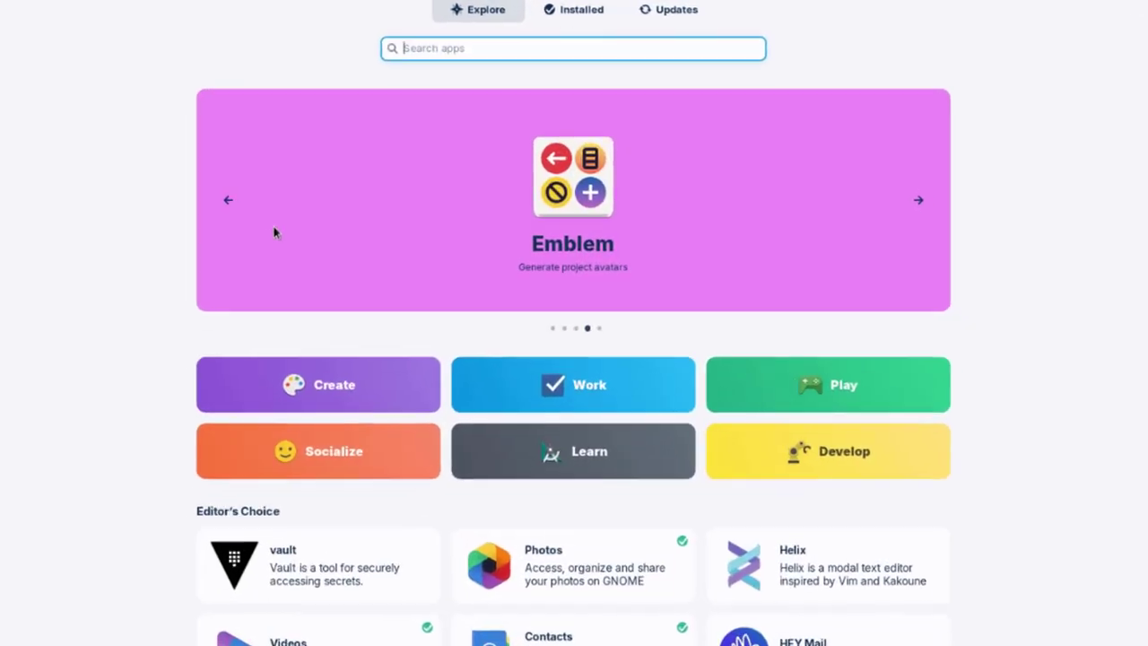
Step: Search for 'chro', install Google Chrome from Flathub, and launch it
text(chrome)
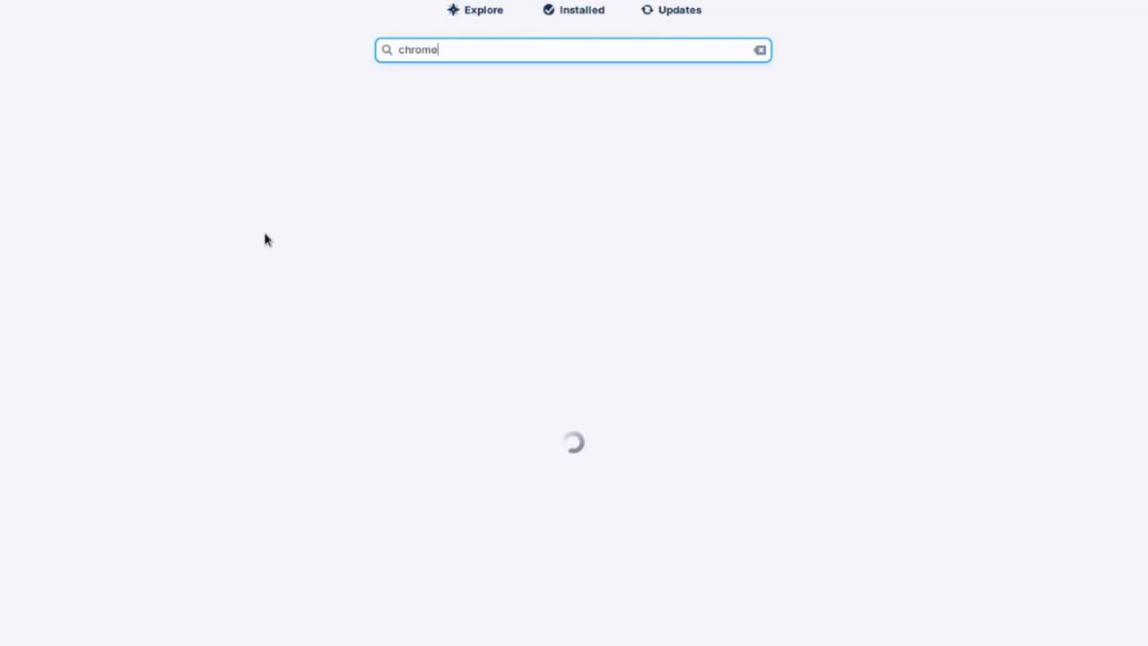
click(422, 119)
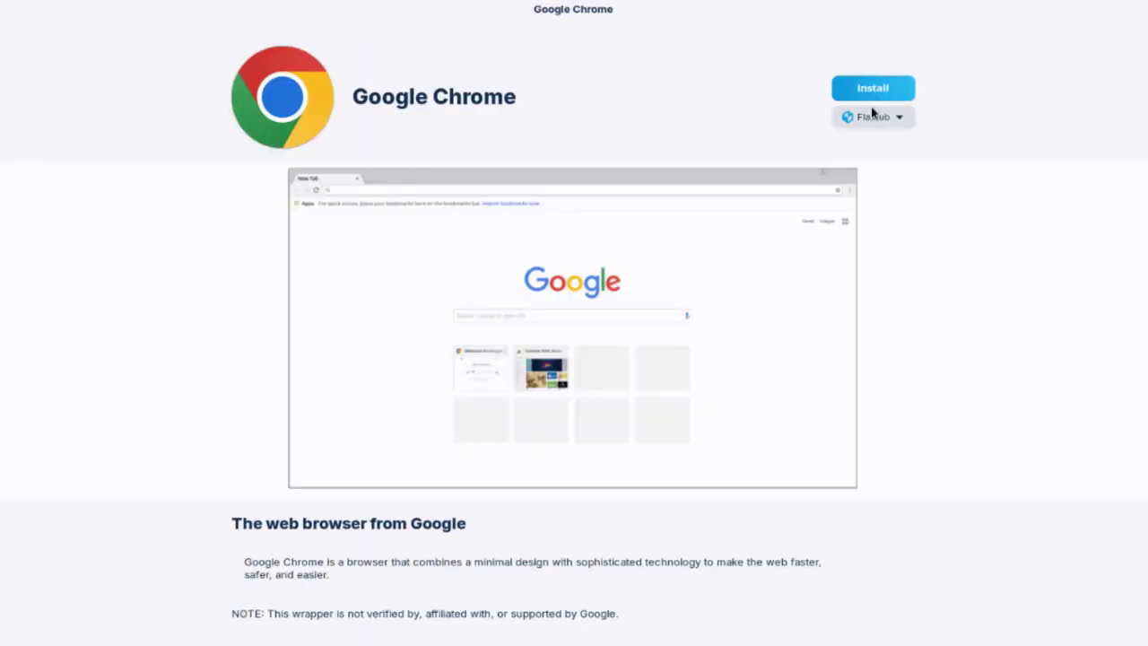
click(871, 95)
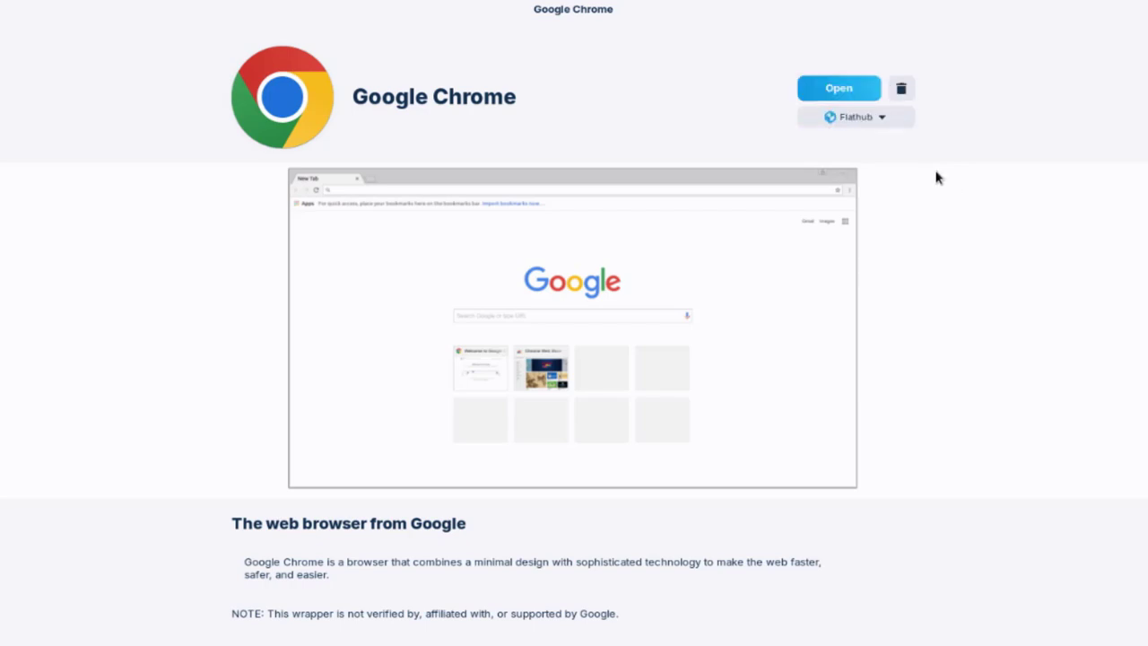
click(854, 96)
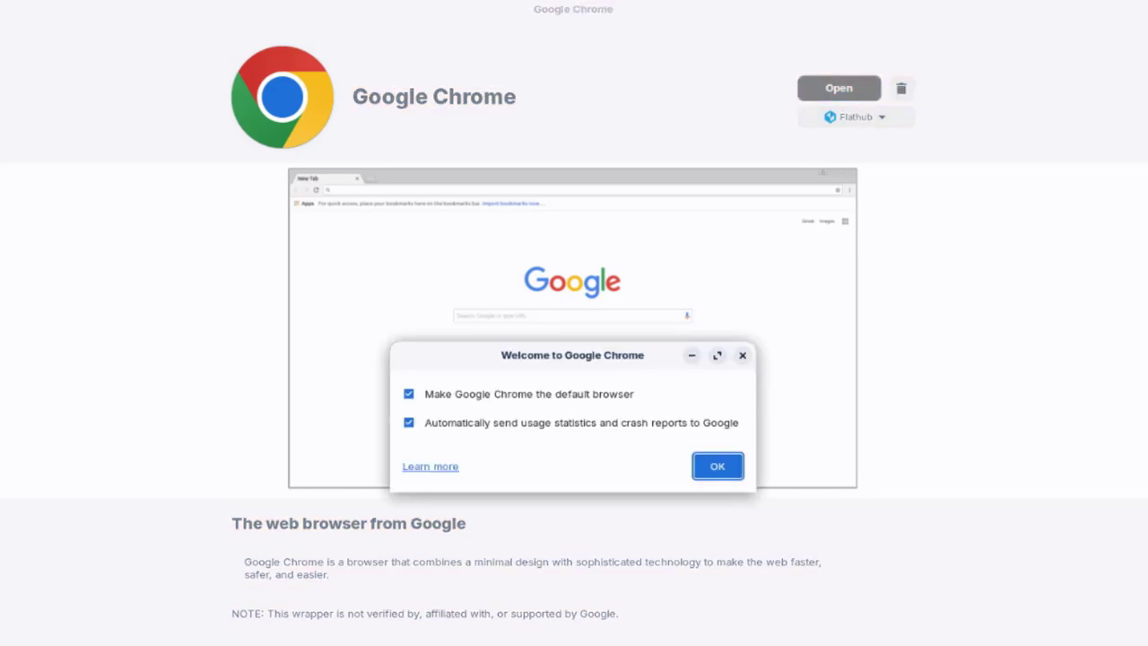
Step: Hide Software, accept Chrome's welcome options without signing in, and widen the Chrome window
key(super+h)
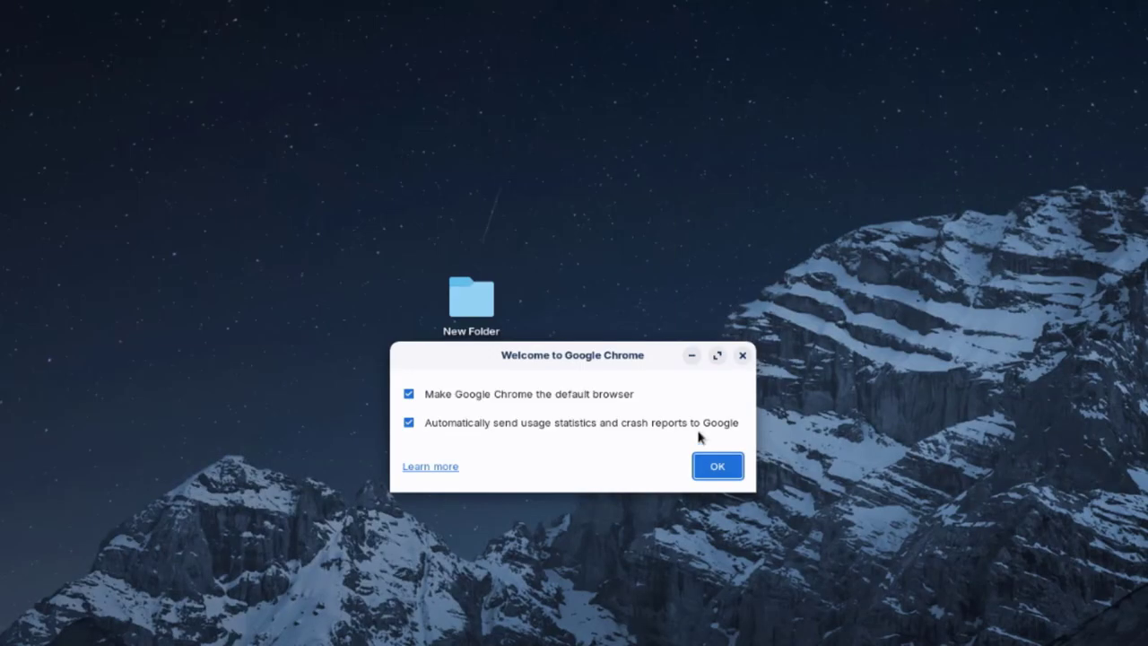
click(716, 466)
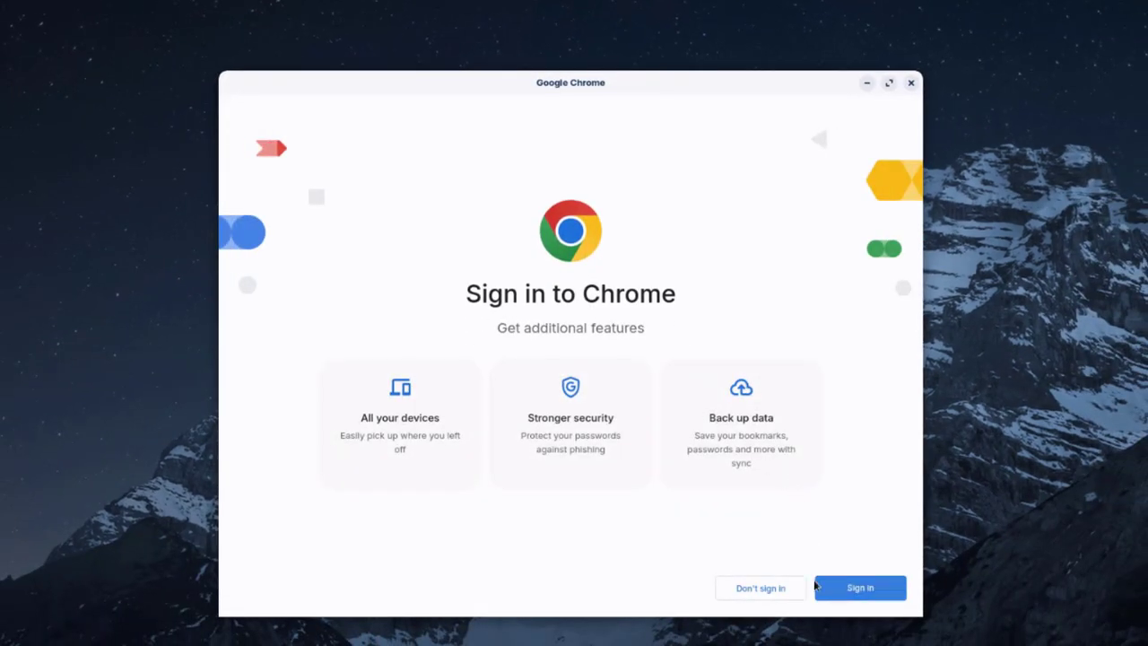
click(796, 592)
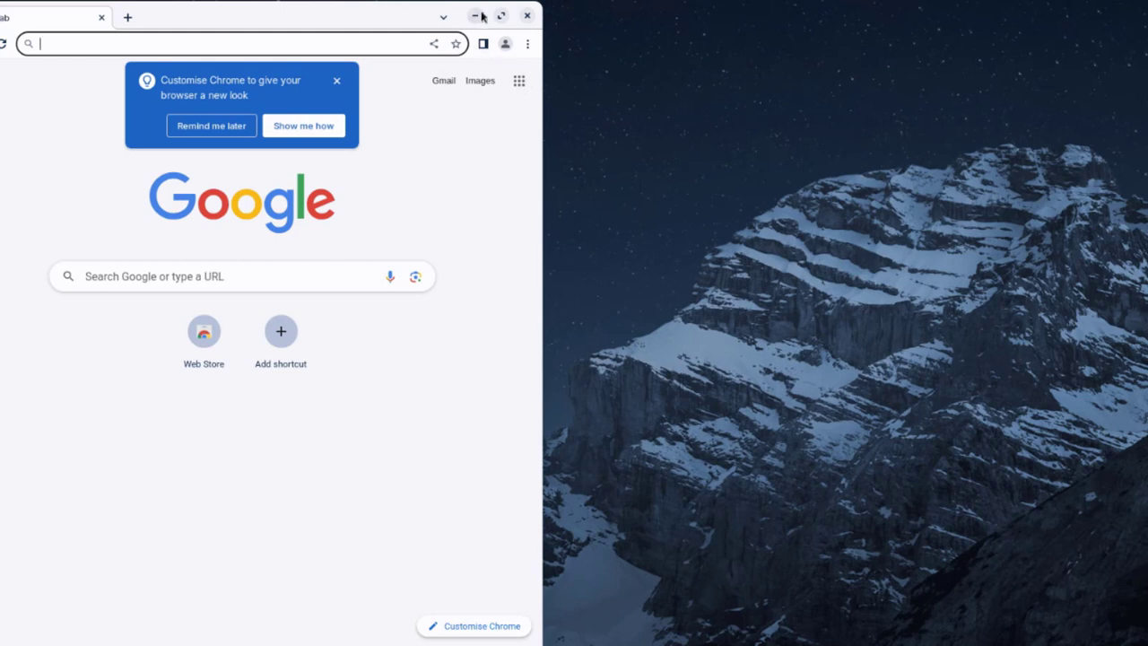
double_click(426, 18)
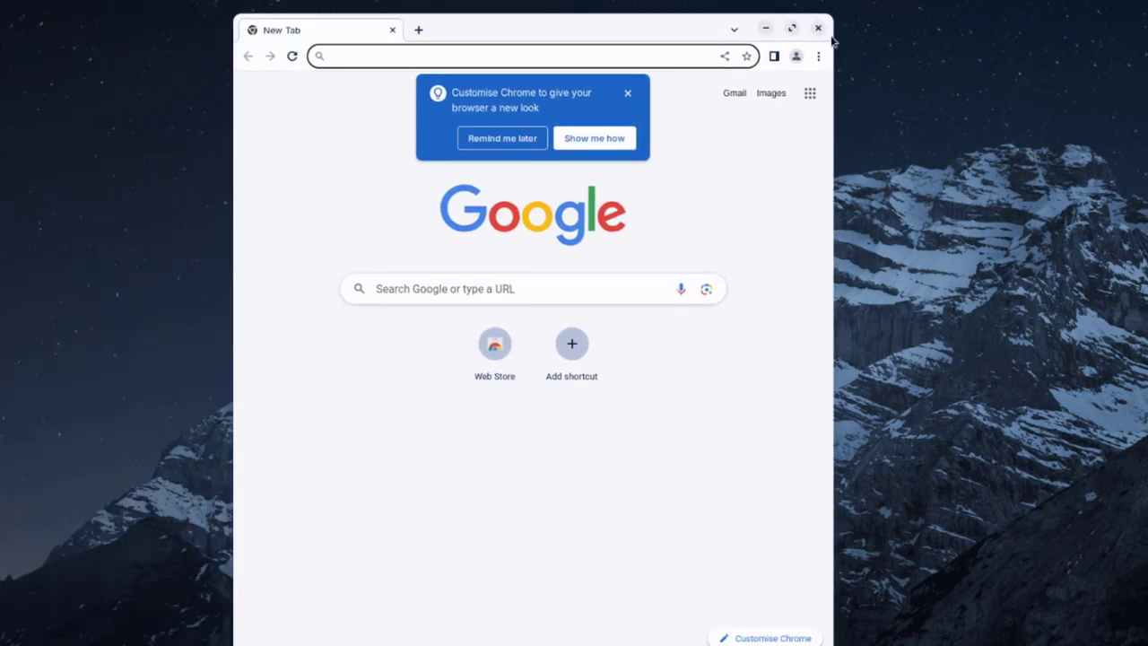
drag(827, 33, 1131, 32)
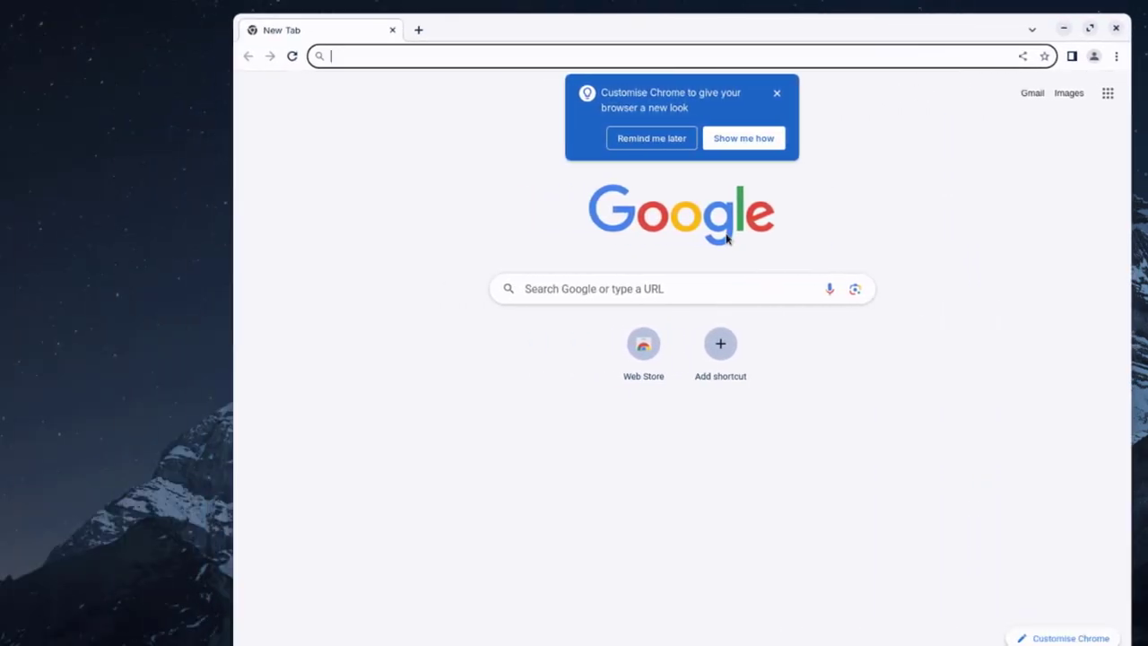
Step: Google-search wikipedia, close Chrome, and start choosing a weather location from the clock panel
click(609, 291)
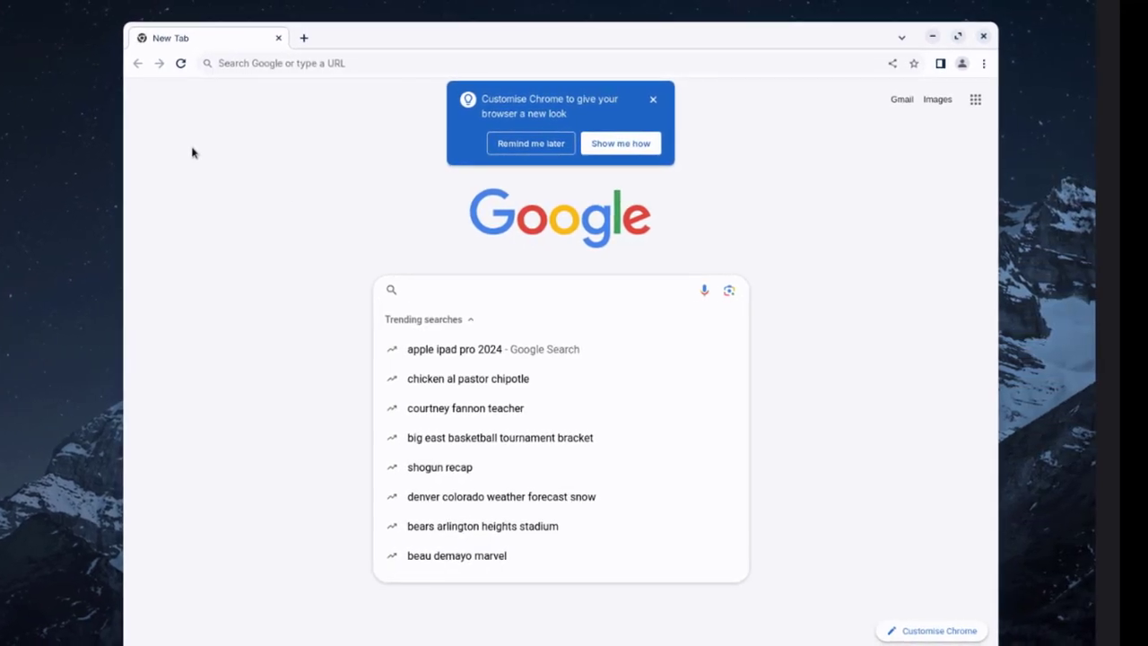
text(wiki)
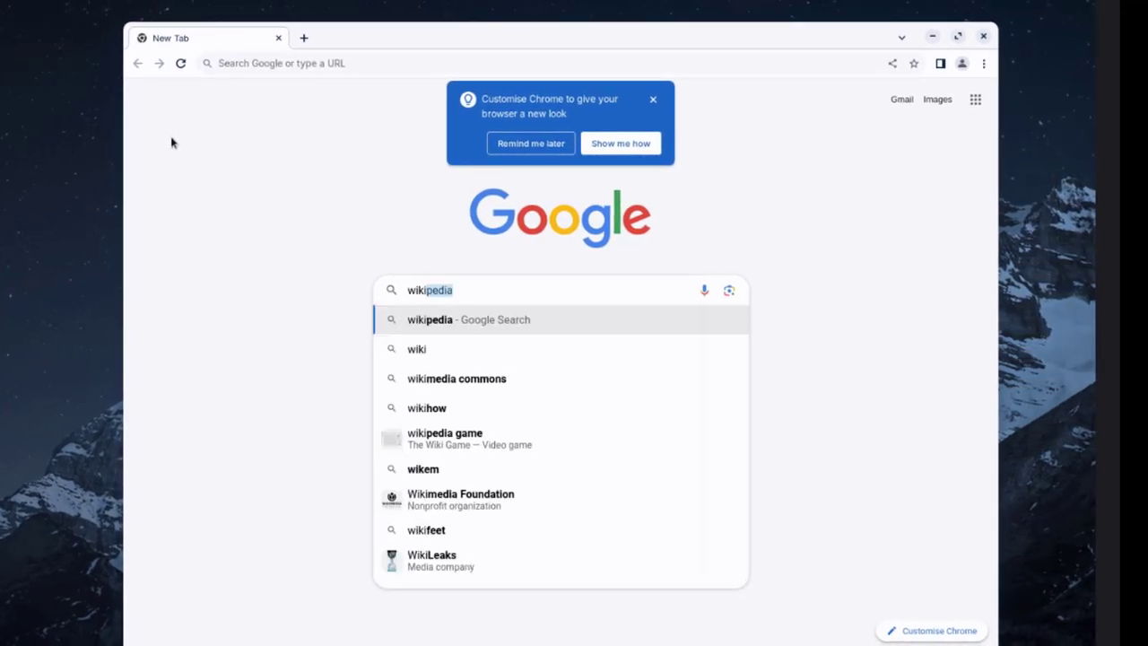
click(475, 330)
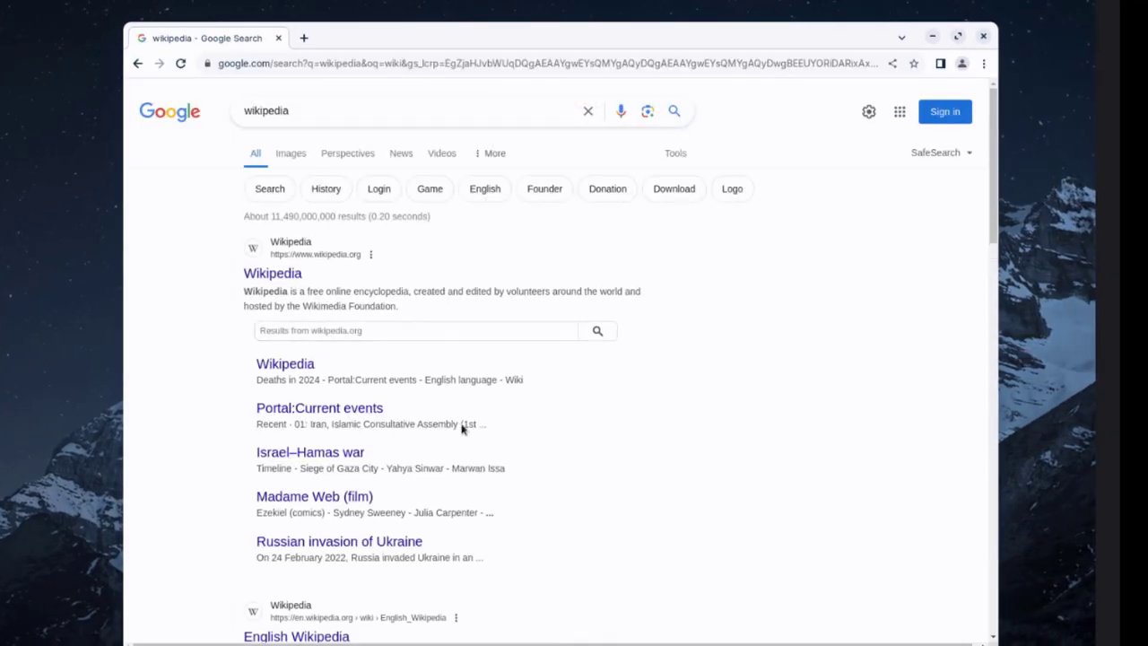
click(982, 38)
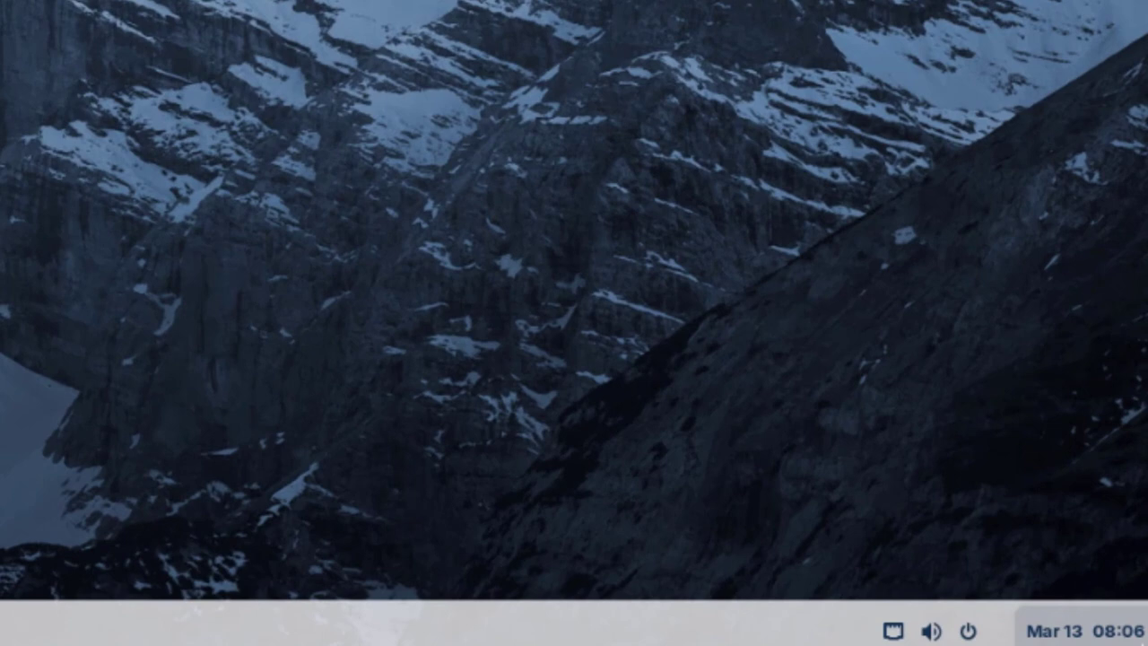
click(1083, 630)
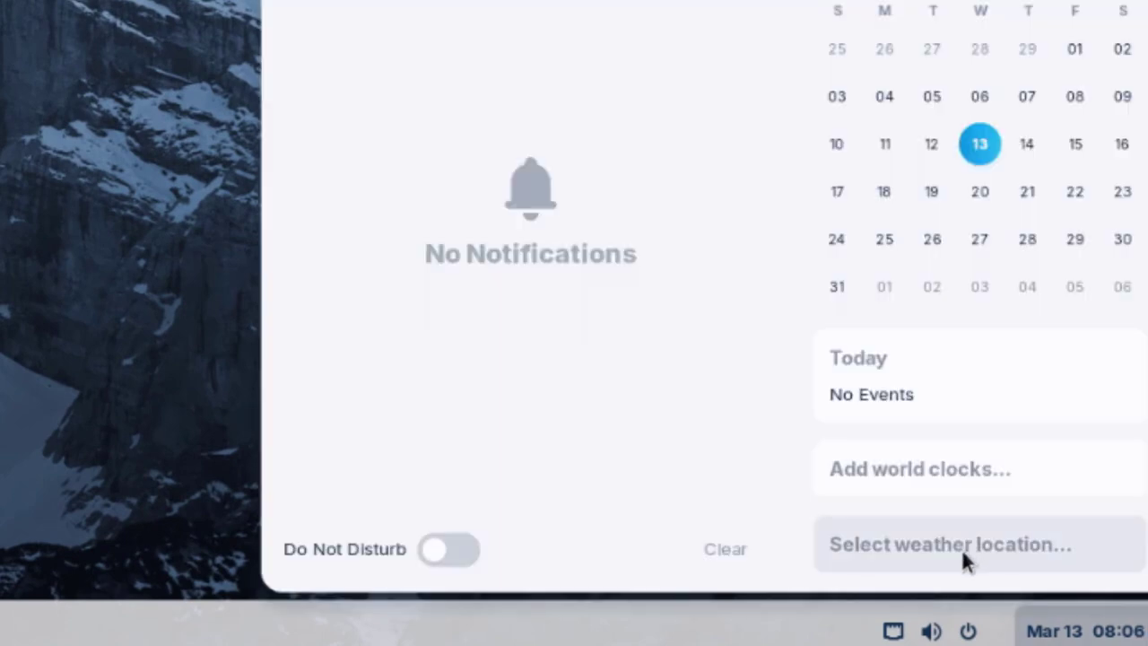
click(961, 548)
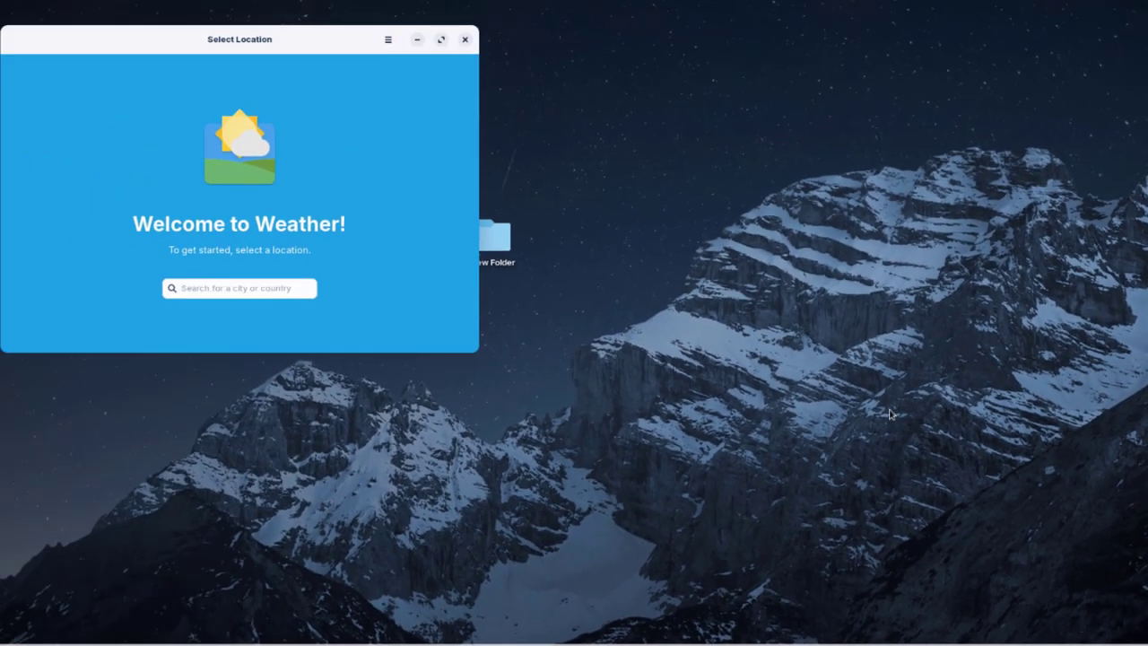
Step: Center the Weather window, search 'new york', and choose New York as the location
drag(284, 36, 702, 164)
click(663, 417)
text(new y)
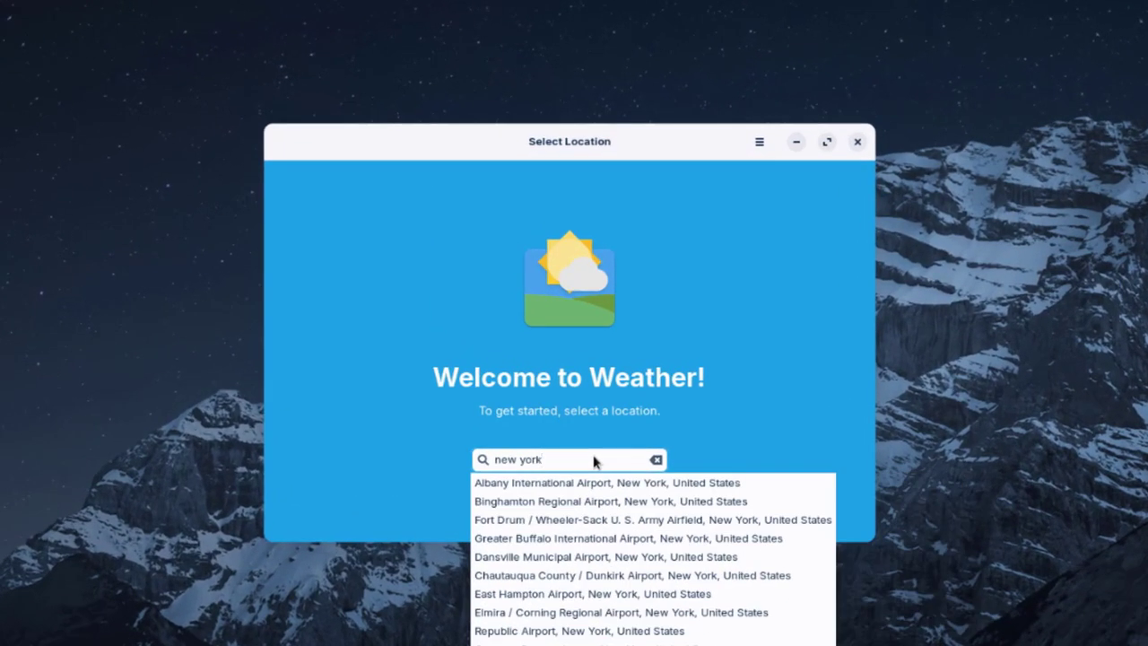
text(ork)
scroll(627, 556, down, 5)
click(669, 580)
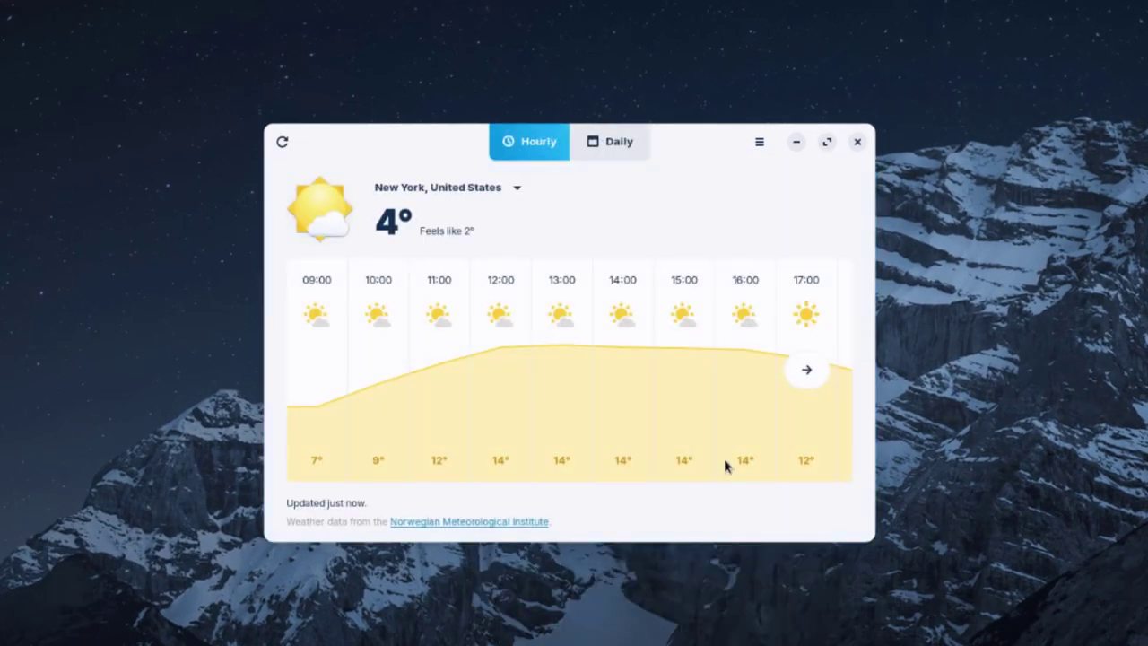
Step: Check the Daily and Hourly forecasts, close Weather, and dismiss the quick settings panel
click(628, 149)
click(544, 145)
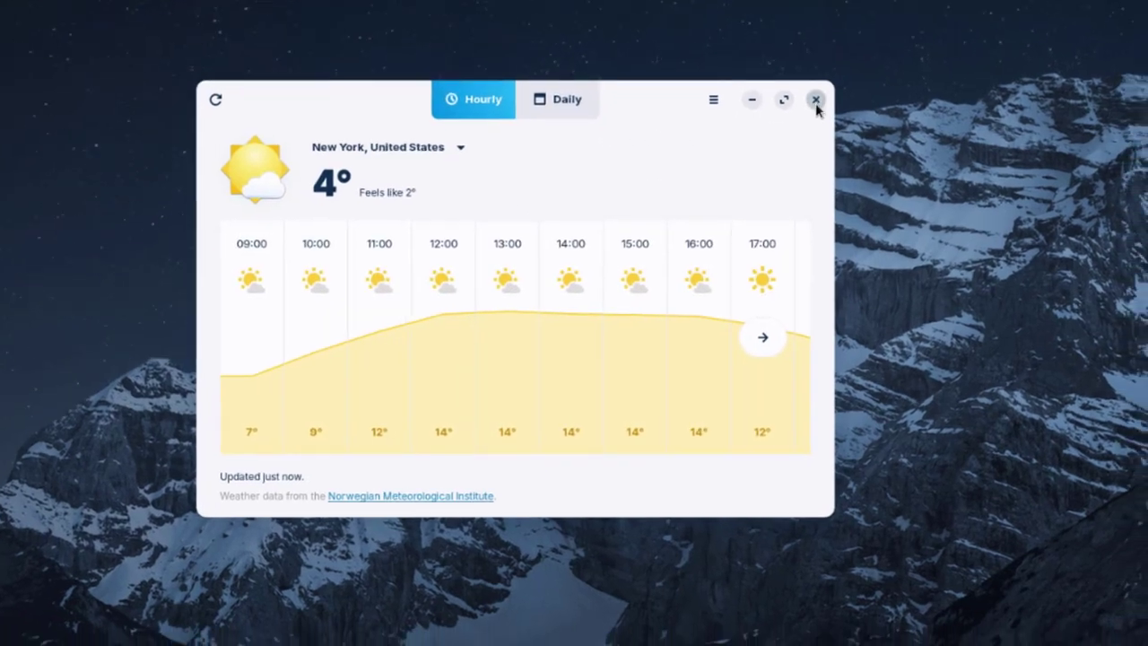
click(856, 142)
click(963, 635)
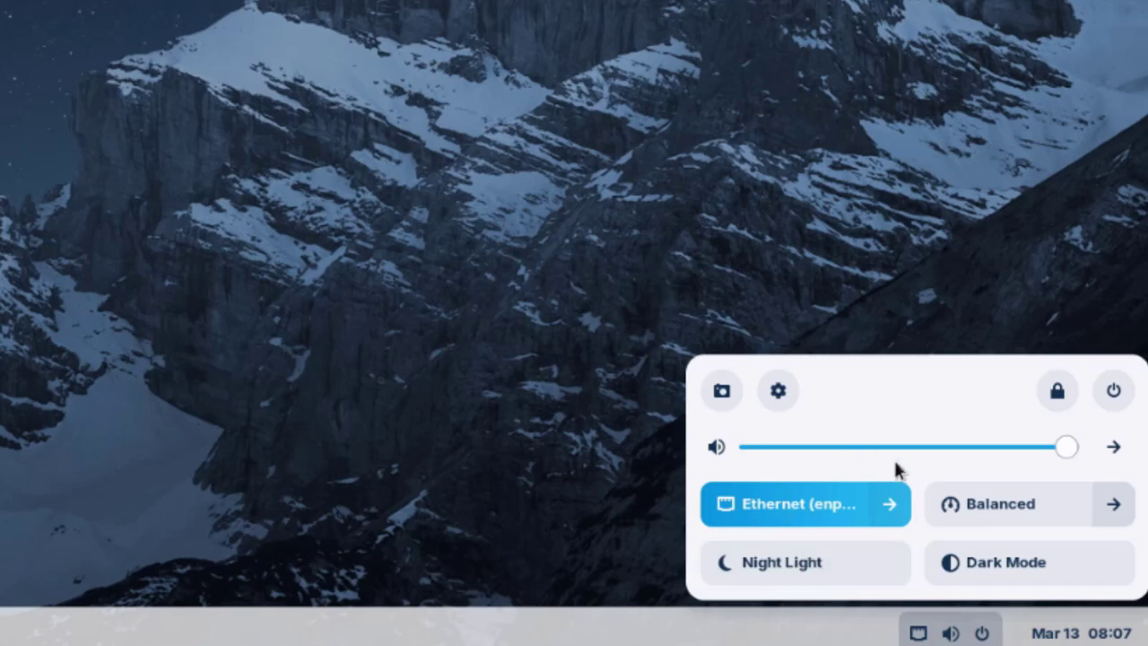
click(845, 257)
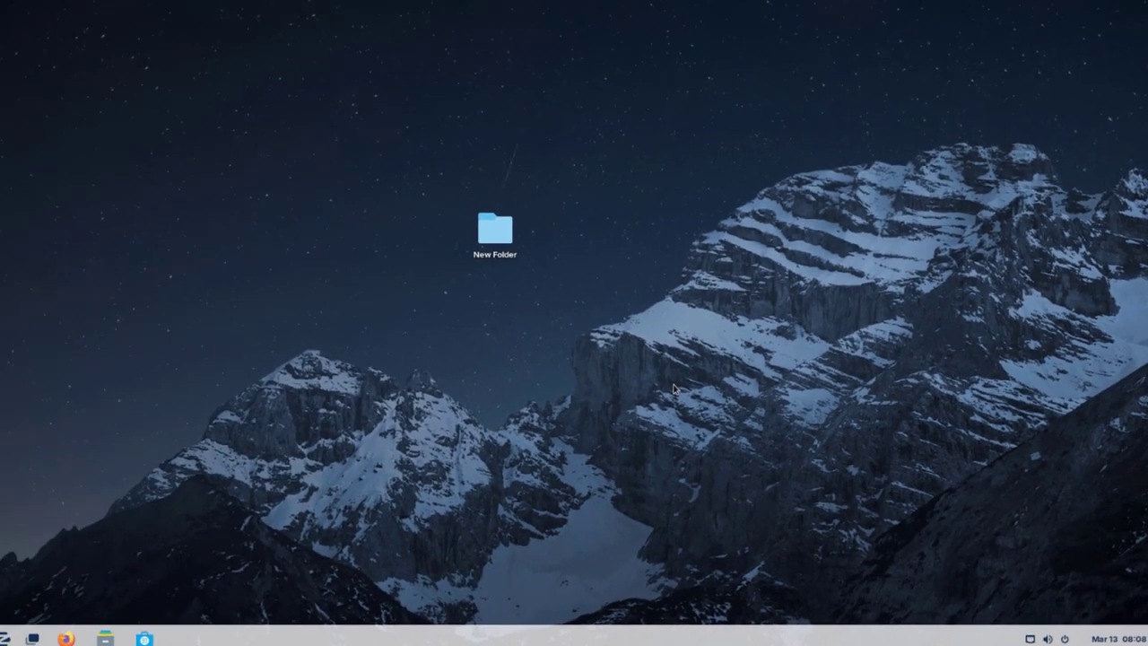